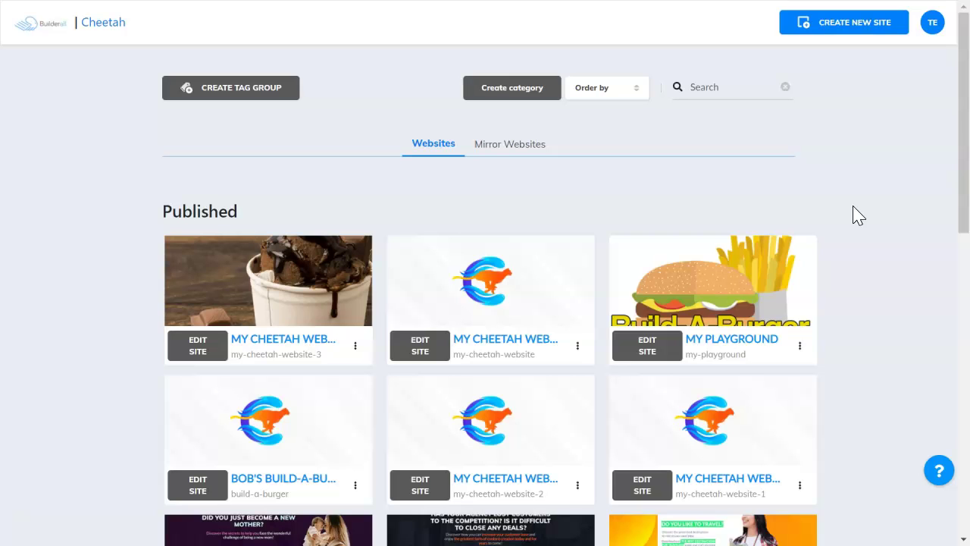
Open the Home page of the my-cheetah-website-3 site for editing and skip the guided tour.
mouse_move(238, 299)
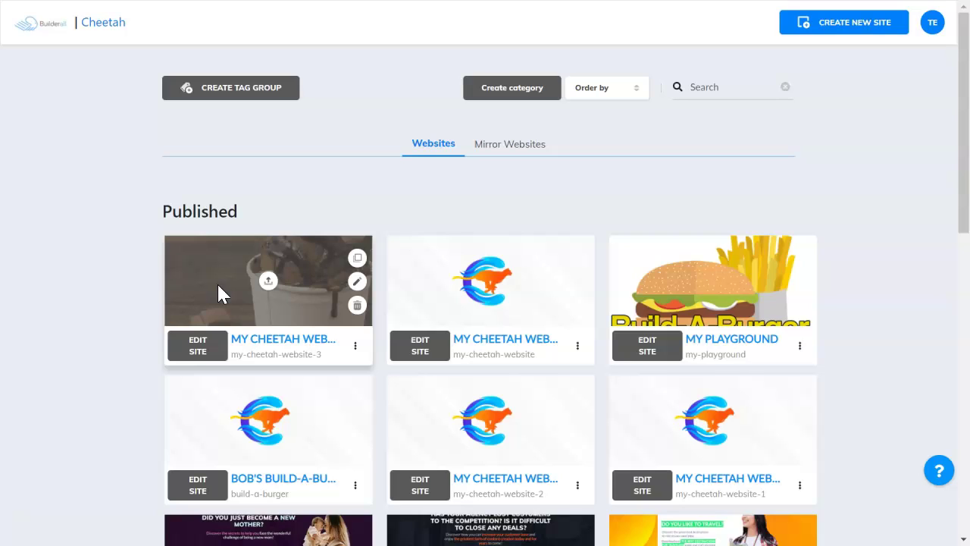
left_click(194, 348)
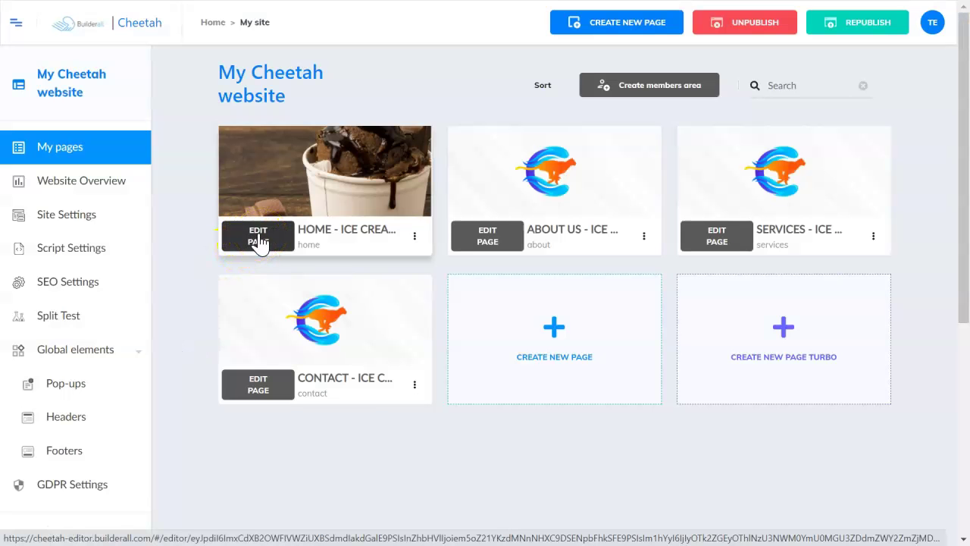
left_click(258, 240)
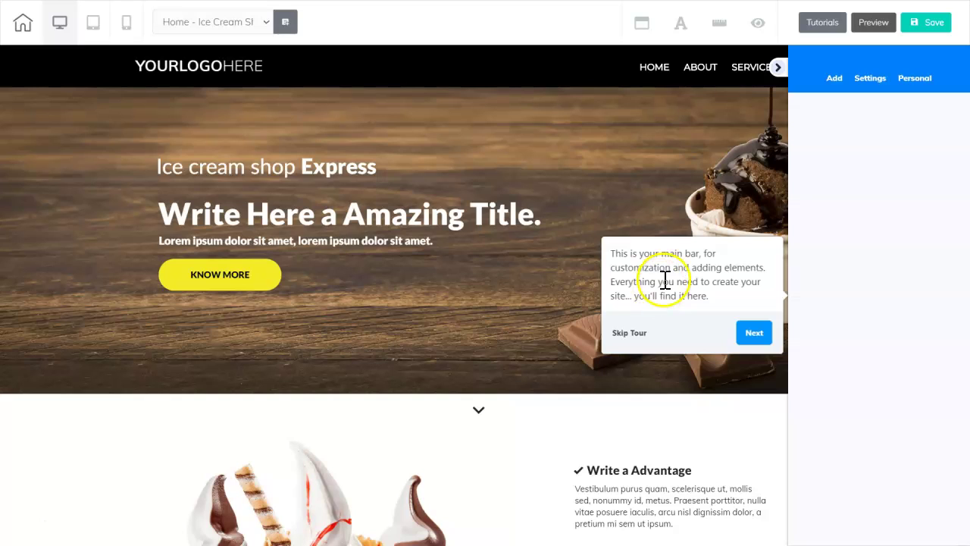
left_click(629, 338)
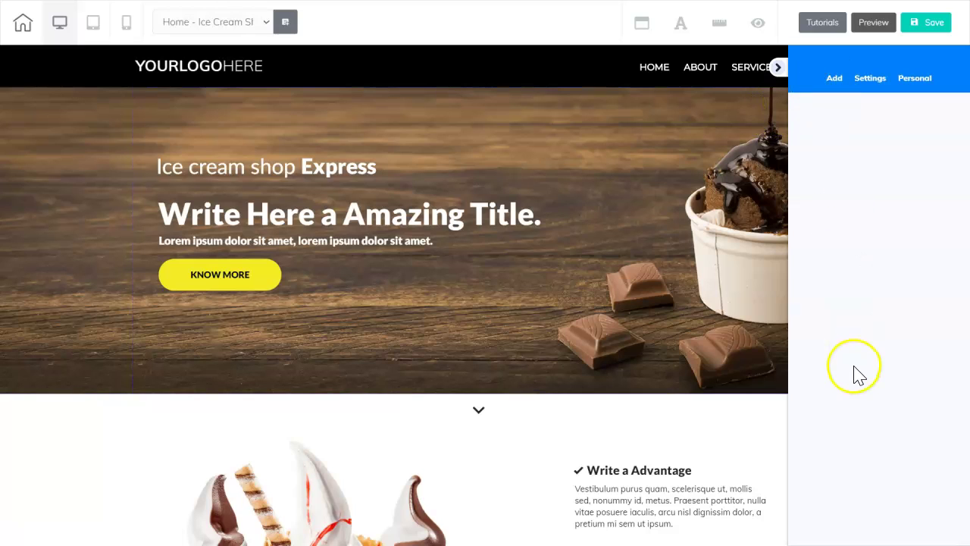
Collapse the editor's side panel and review the home page's sections from the header down to the footer.
left_click(779, 70)
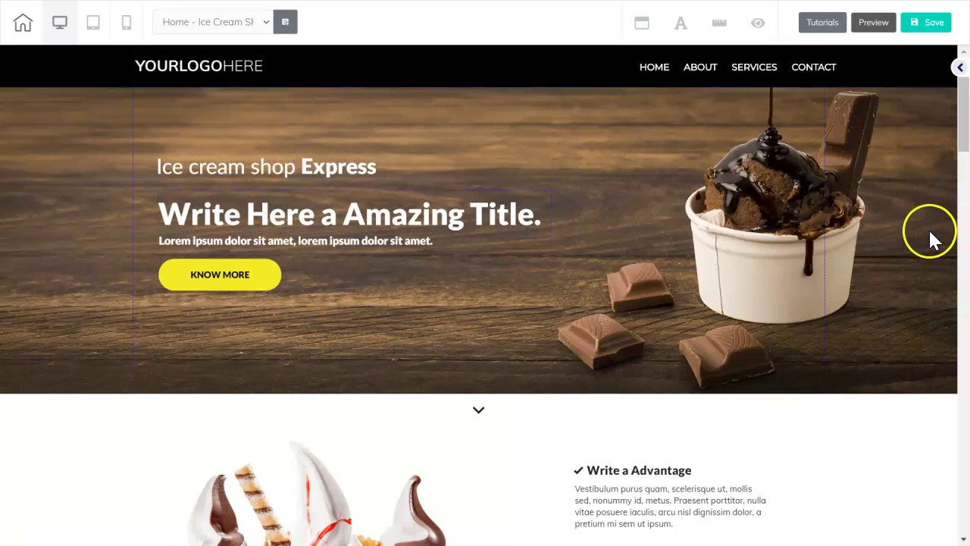
left_click(894, 448)
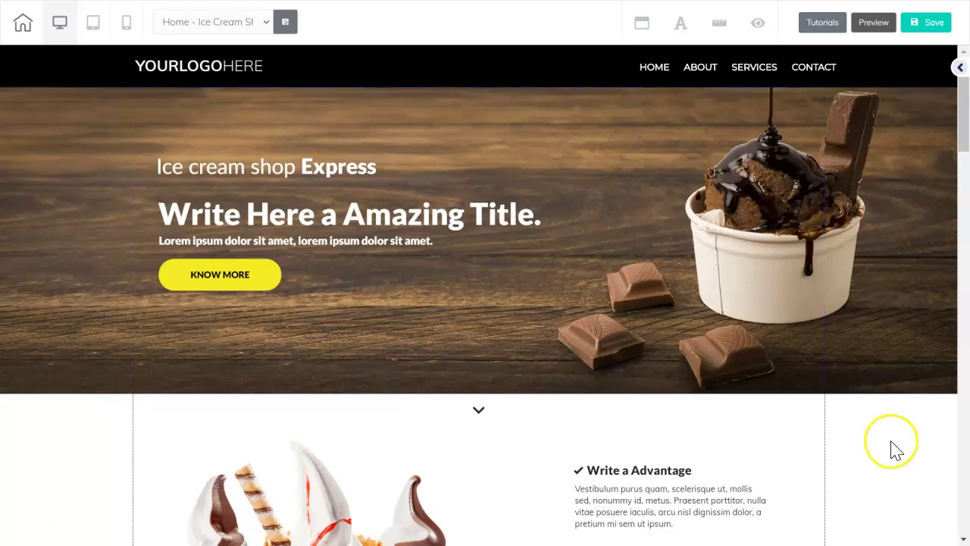
left_click(493, 182)
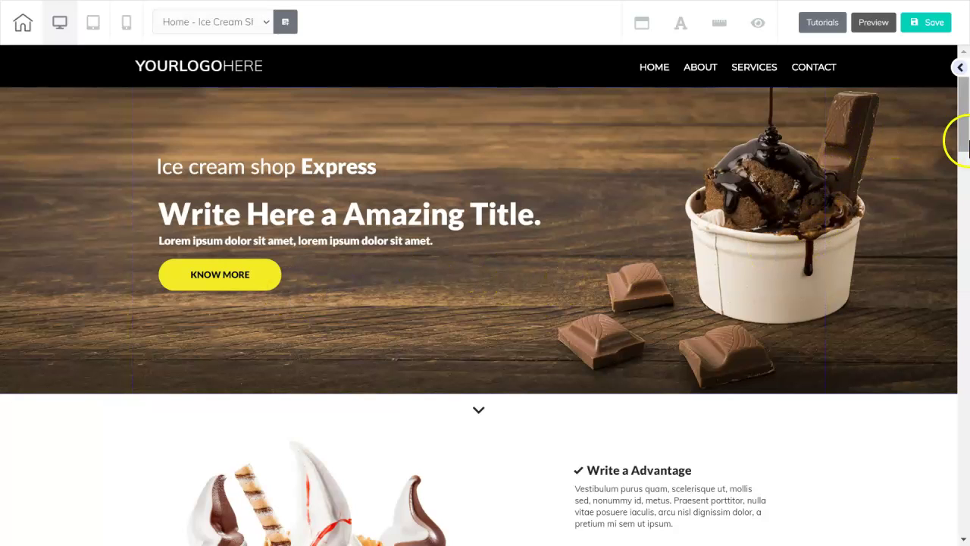
left_click_drag(961, 128, 956, 271)
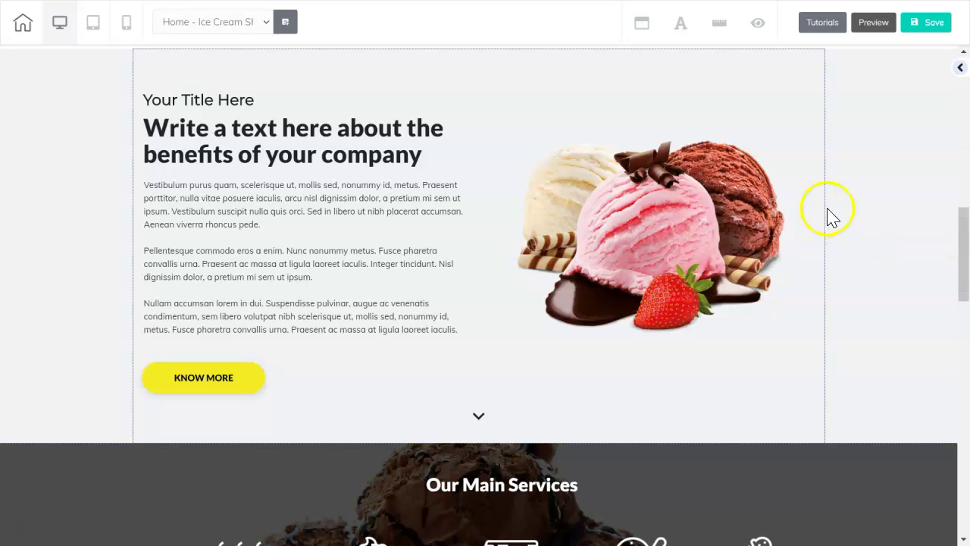
scroll(232, 362, "down", 4)
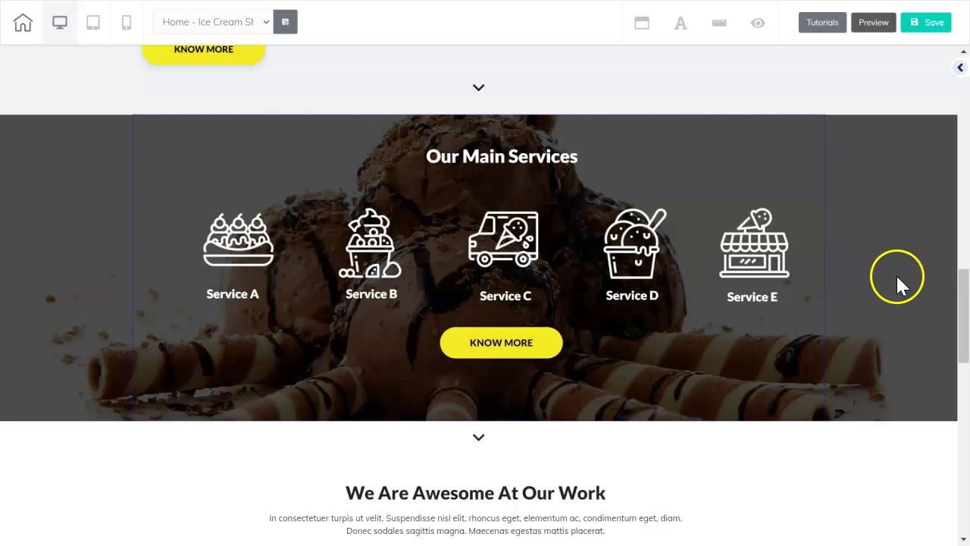
left_click_drag(960, 297, 960, 364)
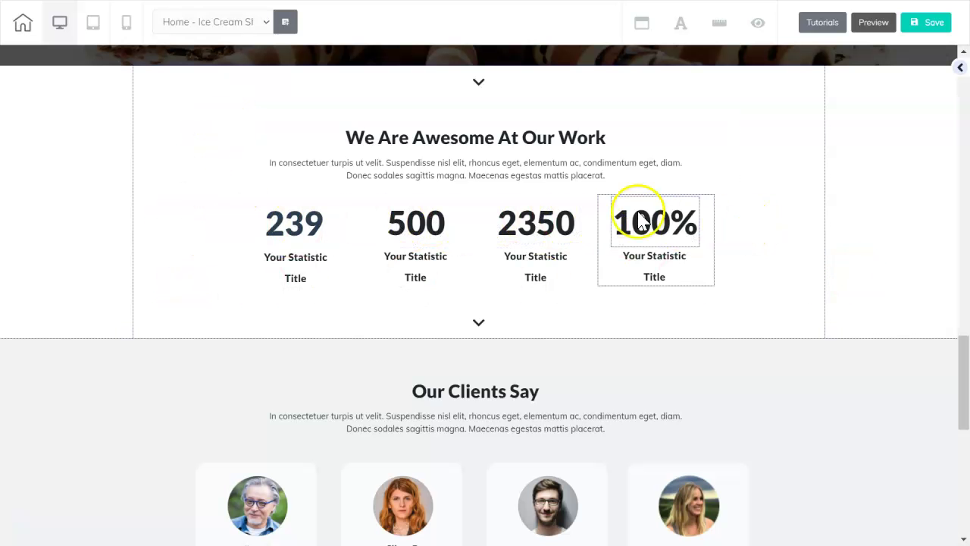
left_click_drag(962, 354, 964, 402)
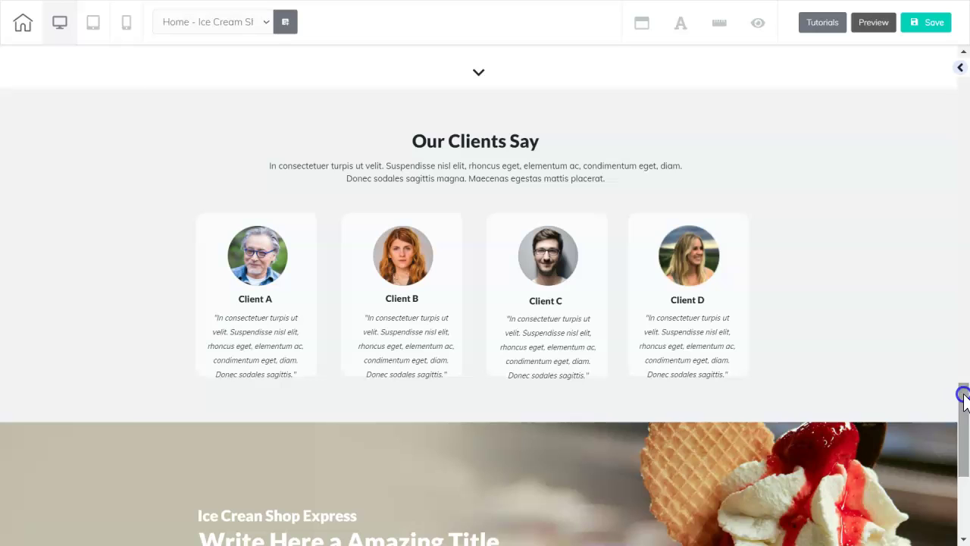
scroll(679, 231, "down", 4)
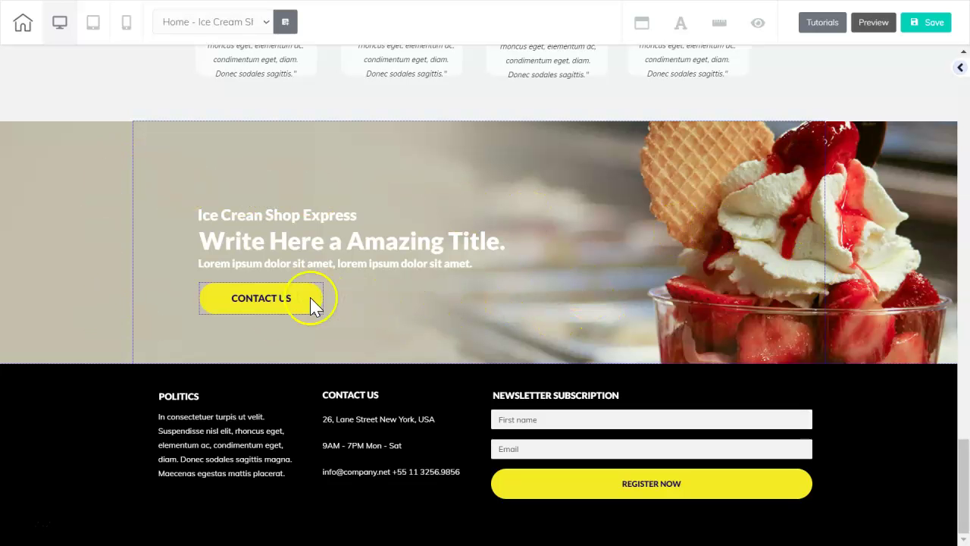
left_click(442, 412)
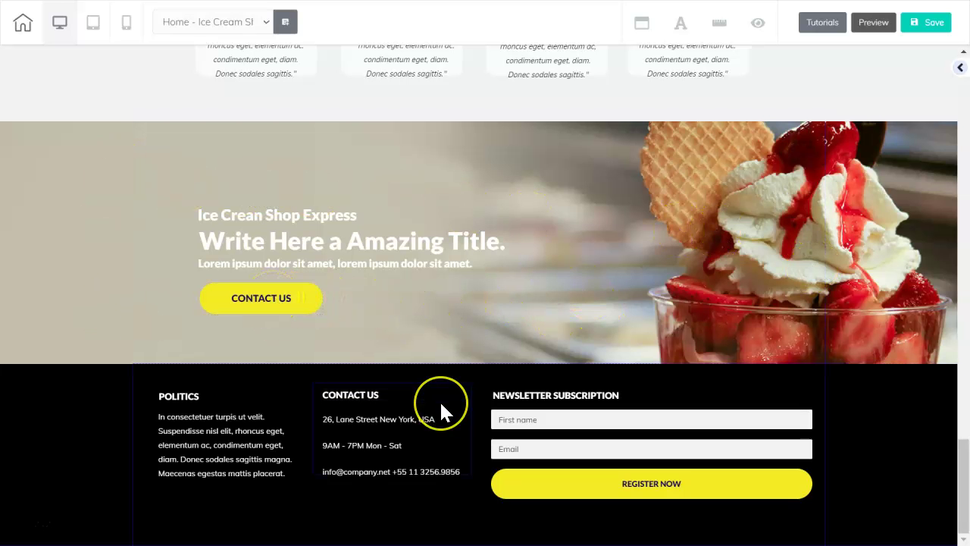
left_click_drag(963, 485, 931, 76)
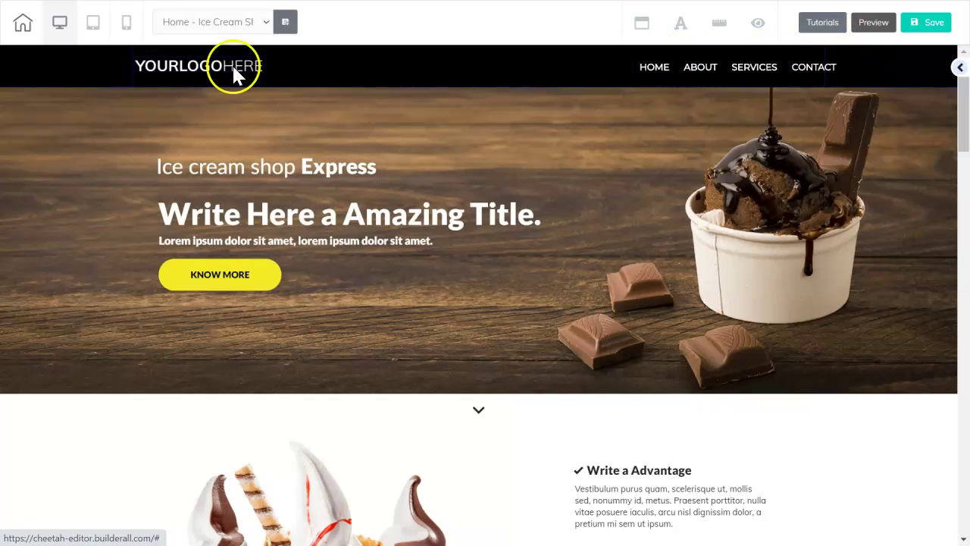
Examine the header logo's image settings in the side panel, then collapse the panel.
left_click(187, 71)
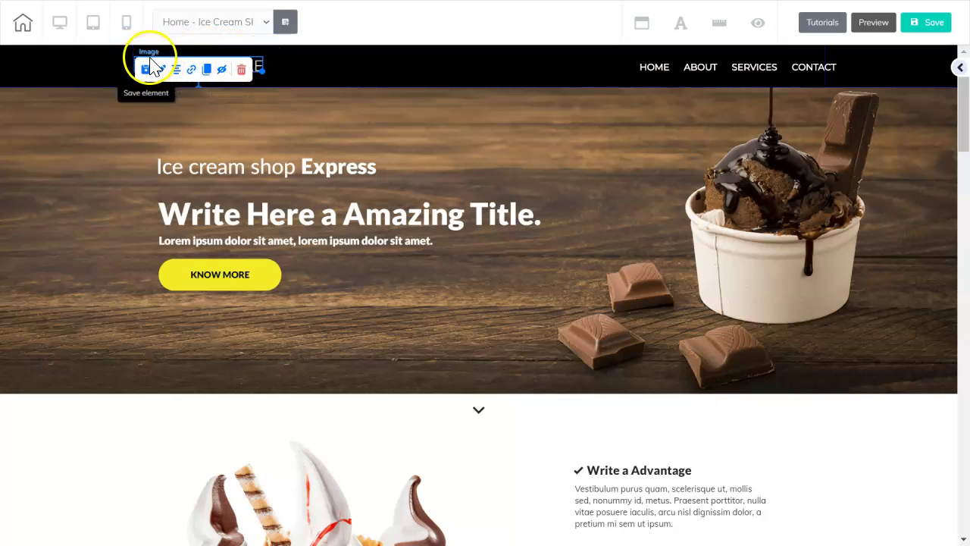
left_click(536, 72)
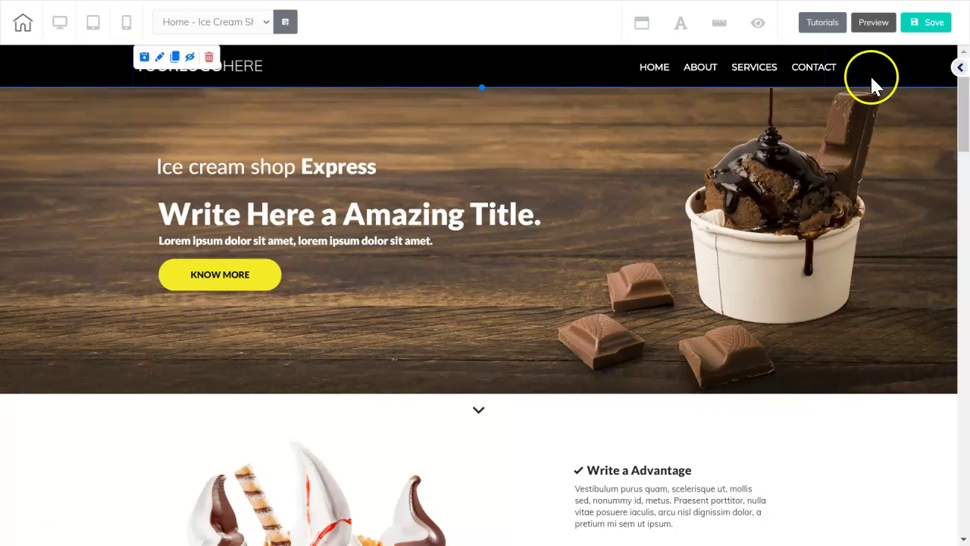
left_click(959, 69)
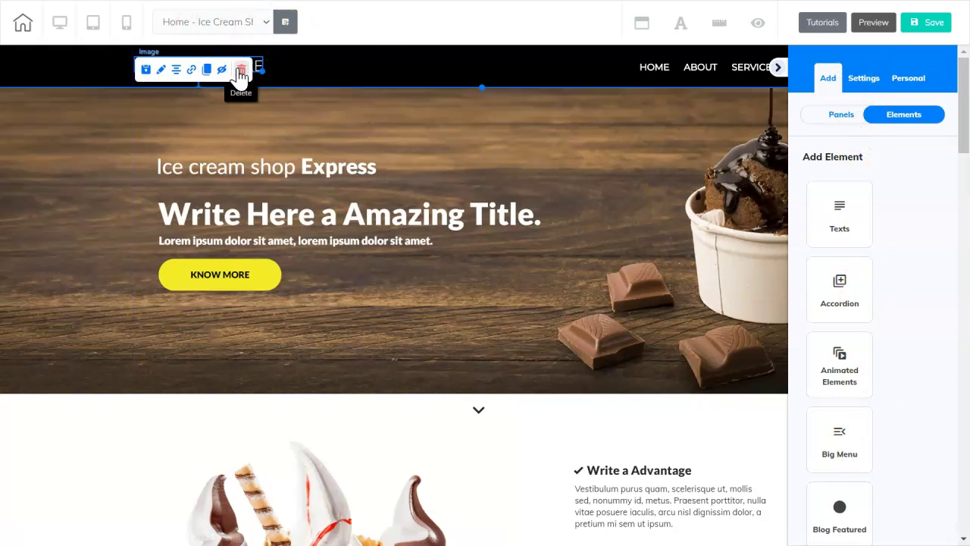
left_click(226, 72)
left_click(227, 70)
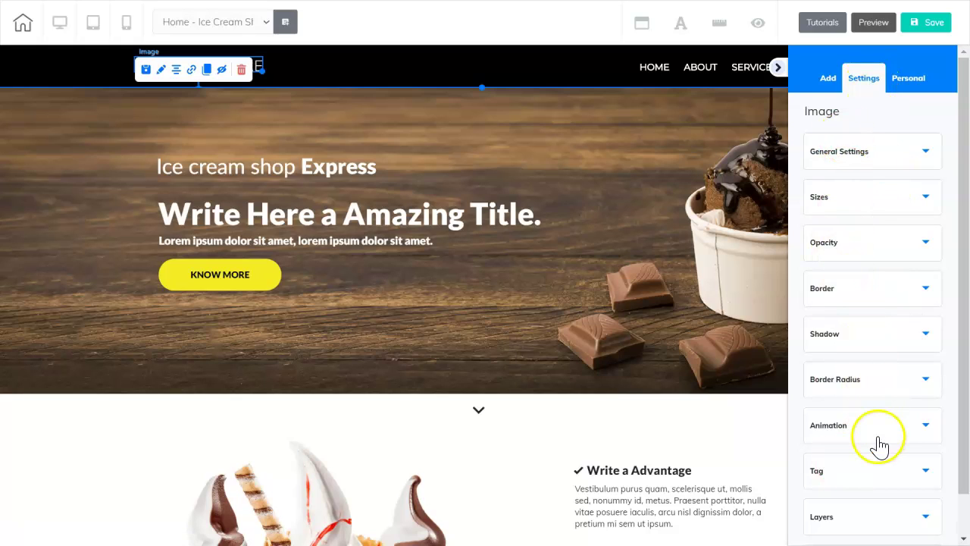
left_click(778, 66)
left_click(424, 143)
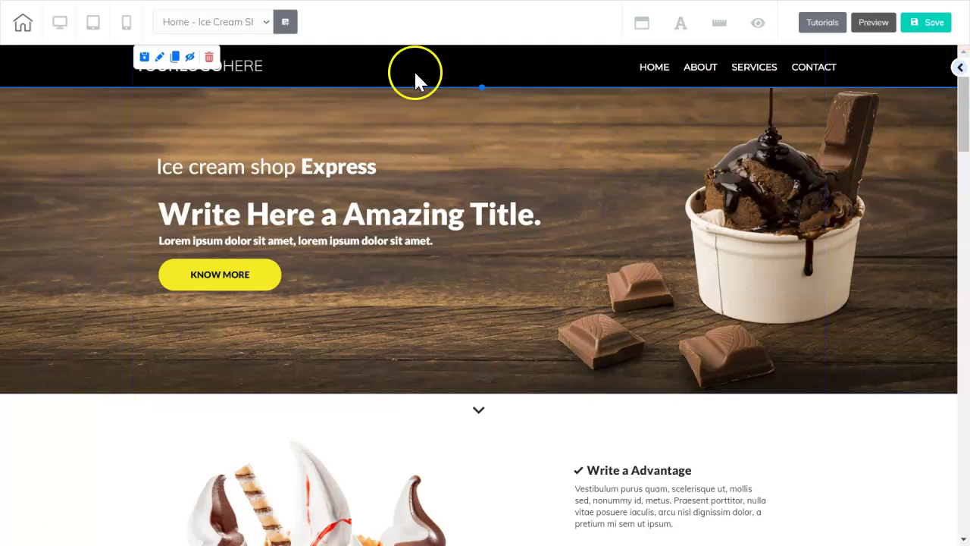
Open the header logo's settings in a floating window placed away from the logo and expand General Settings.
left_click(239, 61)
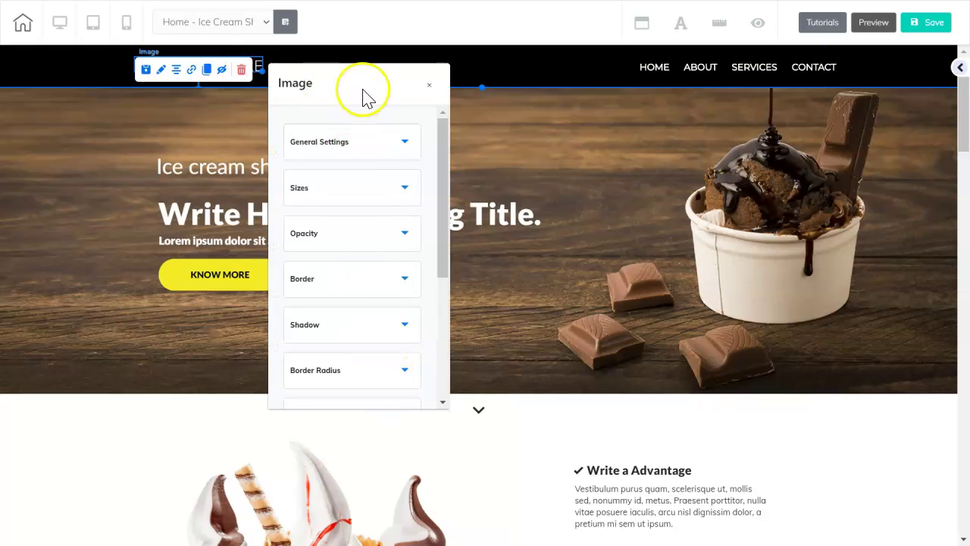
left_click_drag(359, 71, 450, 102)
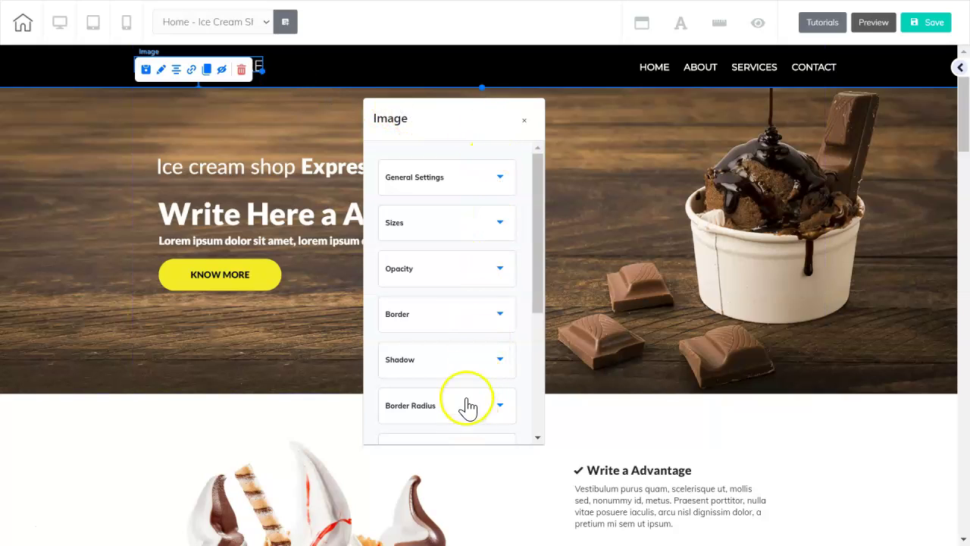
left_click_drag(535, 189, 534, 133)
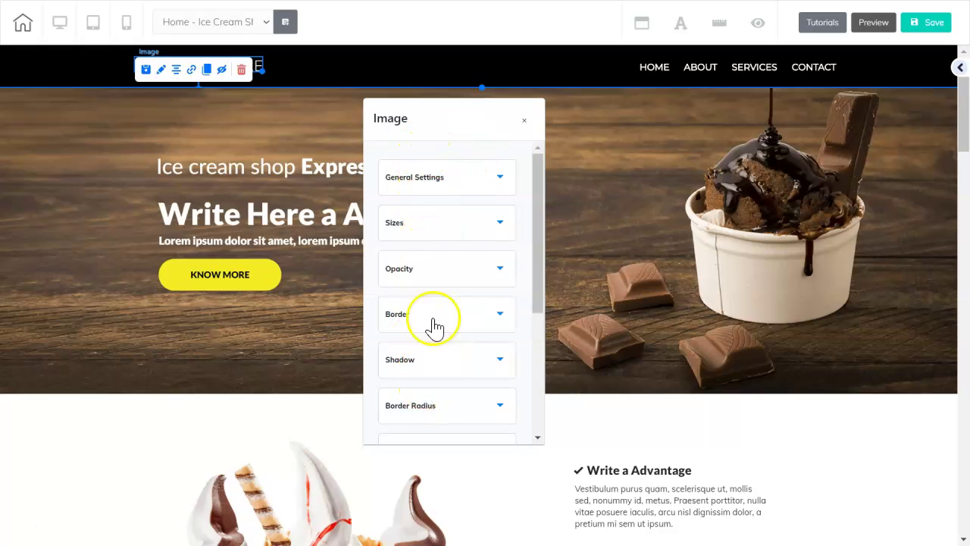
left_click(501, 177)
mouse_move(536, 203)
left_mouse_down()
mouse_move(535, 238)
mouse_move(532, 205)
mouse_move(531, 217)
left_mouse_up()
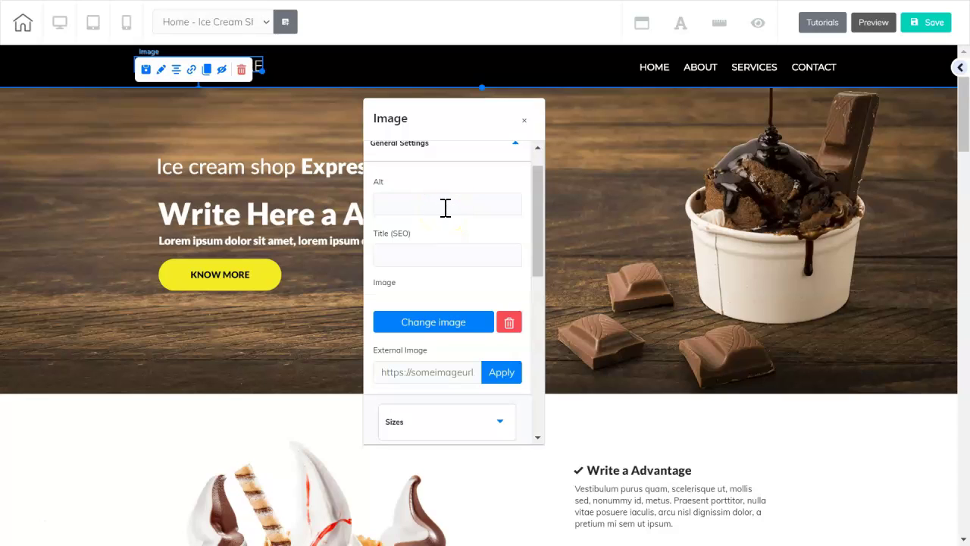
Start changing the logo image and open the ICE CREAM SHOP folder in the user files.
left_click(382, 255)
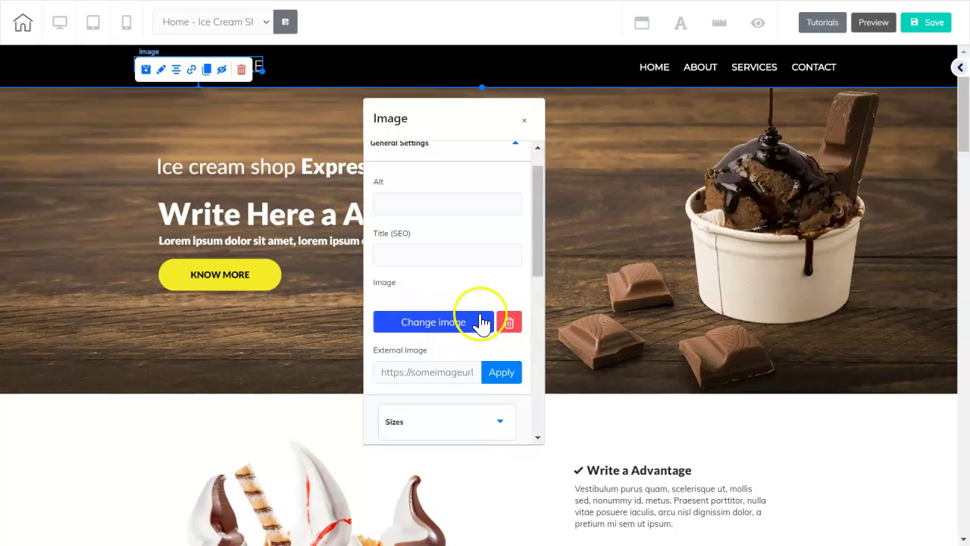
left_click(537, 310)
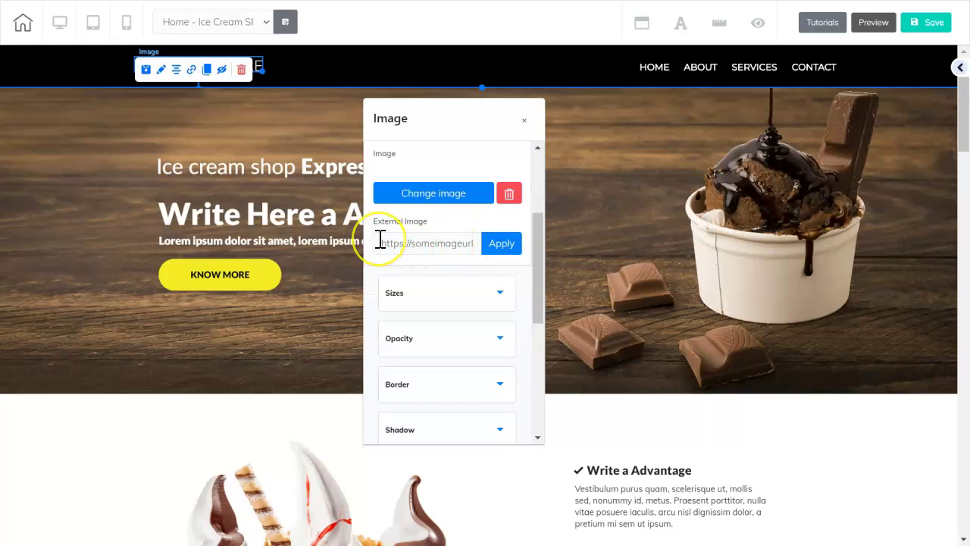
left_click(464, 243)
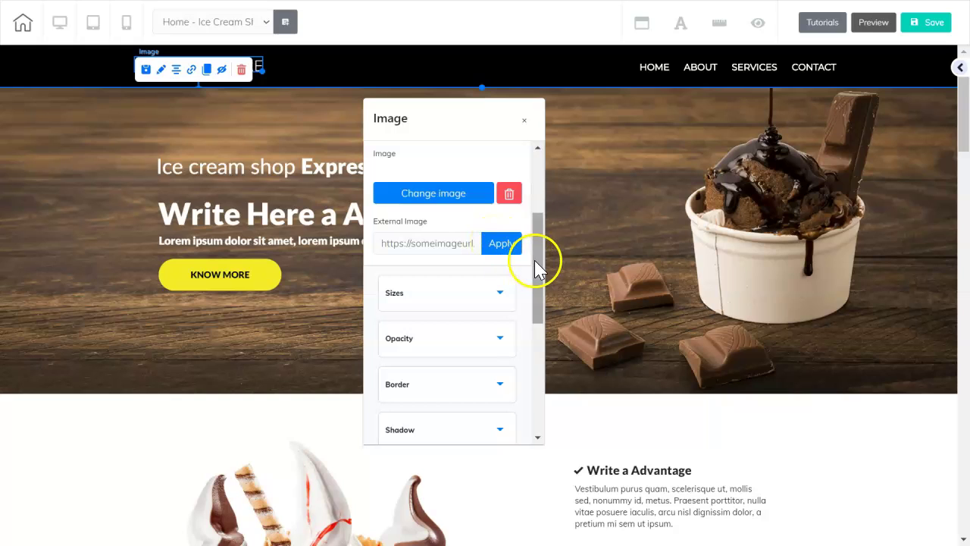
left_click_drag(537, 265, 533, 231)
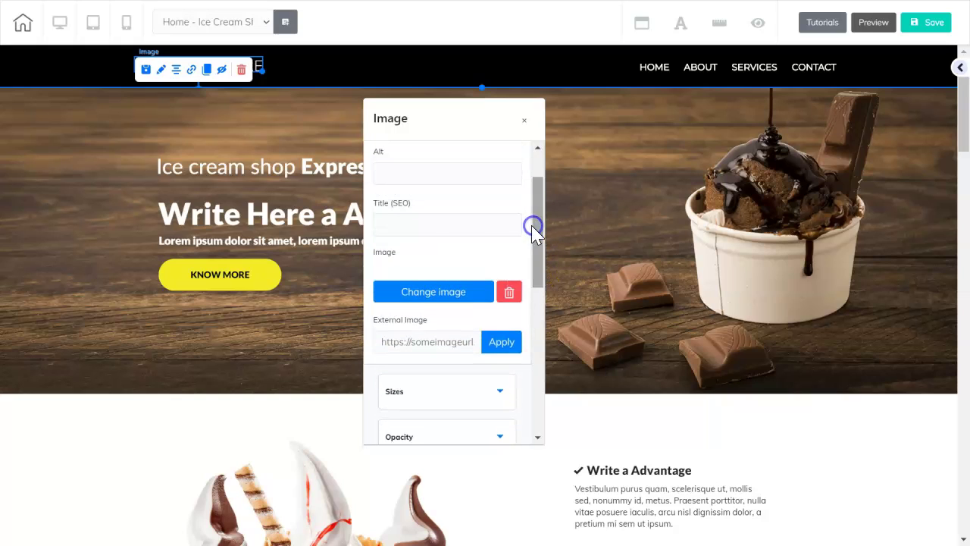
left_click(429, 294)
left_click(432, 295)
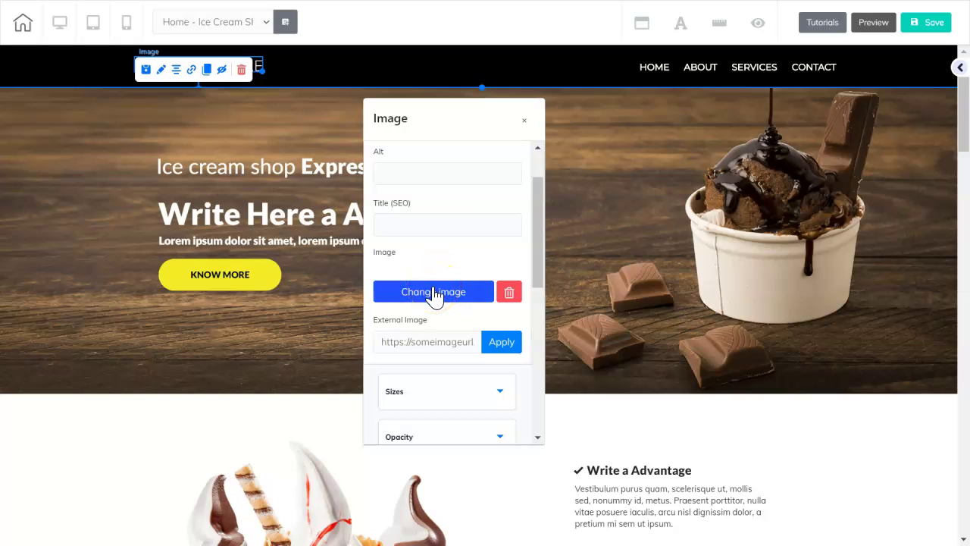
left_click(434, 294)
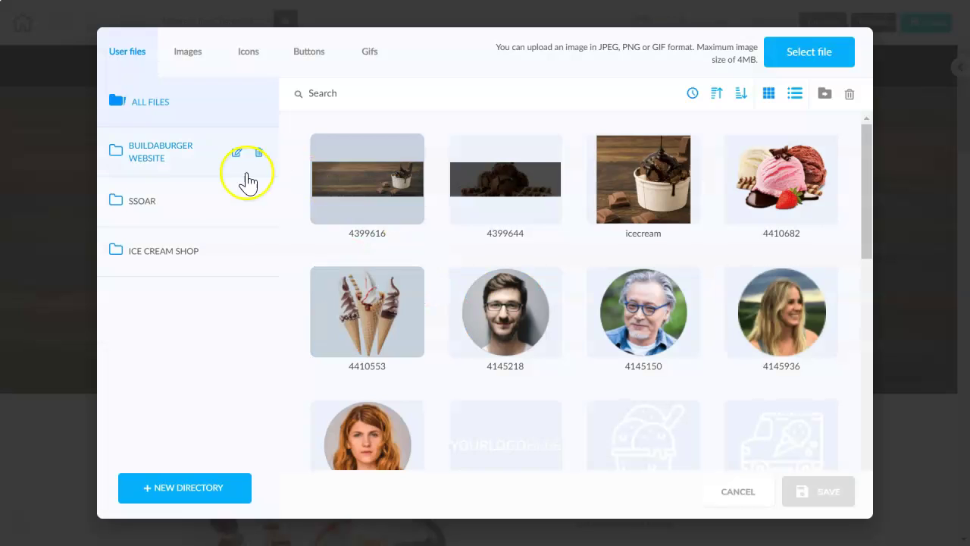
left_click(168, 252)
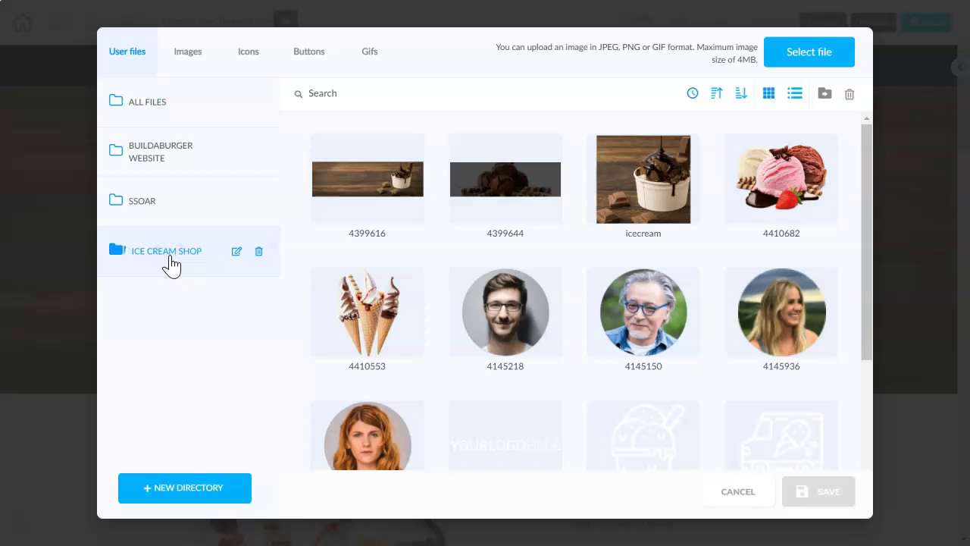
scroll(496, 253, "down", 3)
scroll(496, 253, "up", 3)
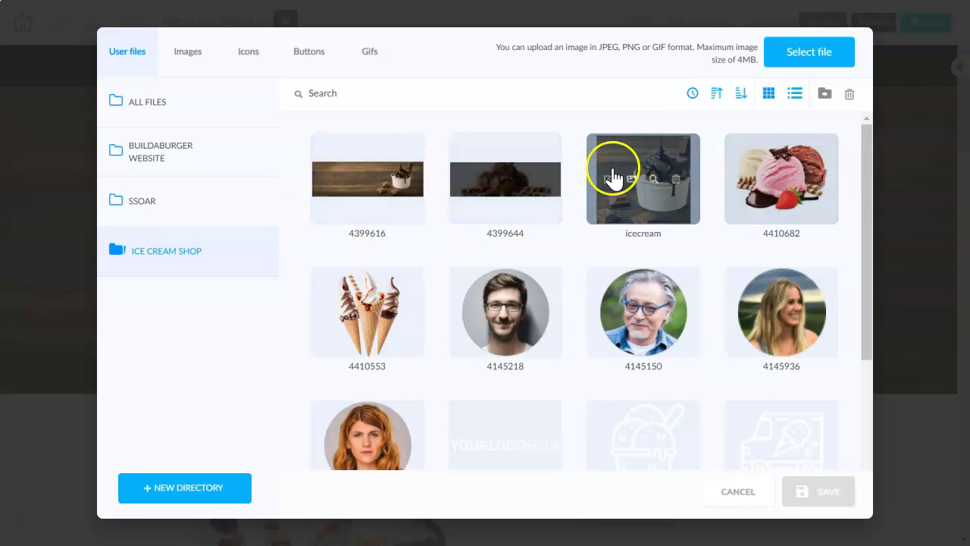
Upload the sweet-zone-logo PNG from the Downloads folder to the ICE CREAM SHOP folder.
left_click(778, 52)
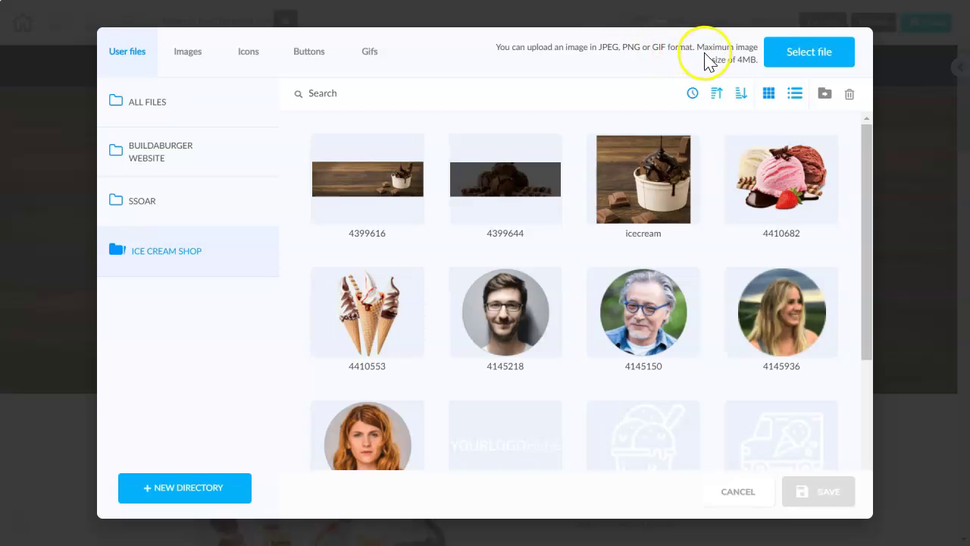
left_click(780, 52)
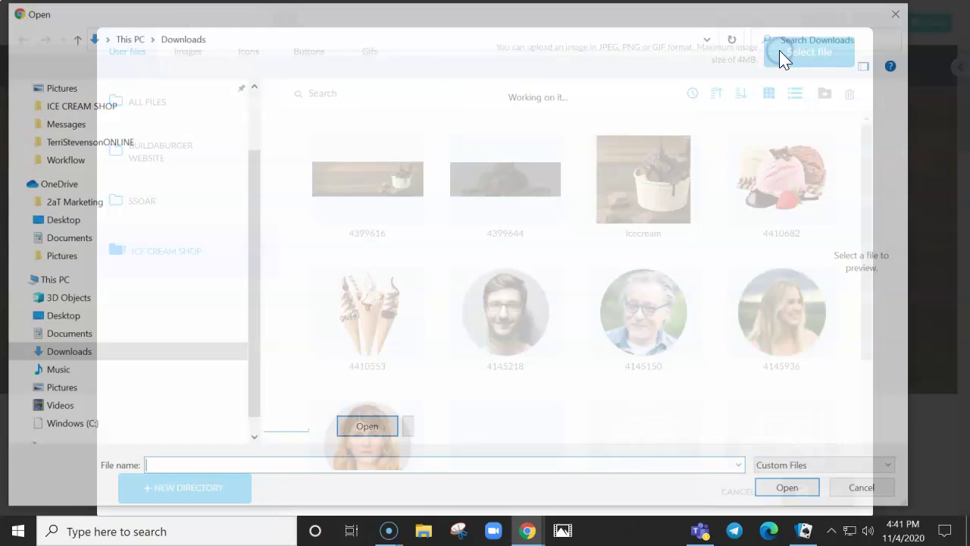
scroll(433, 129, "down", 5)
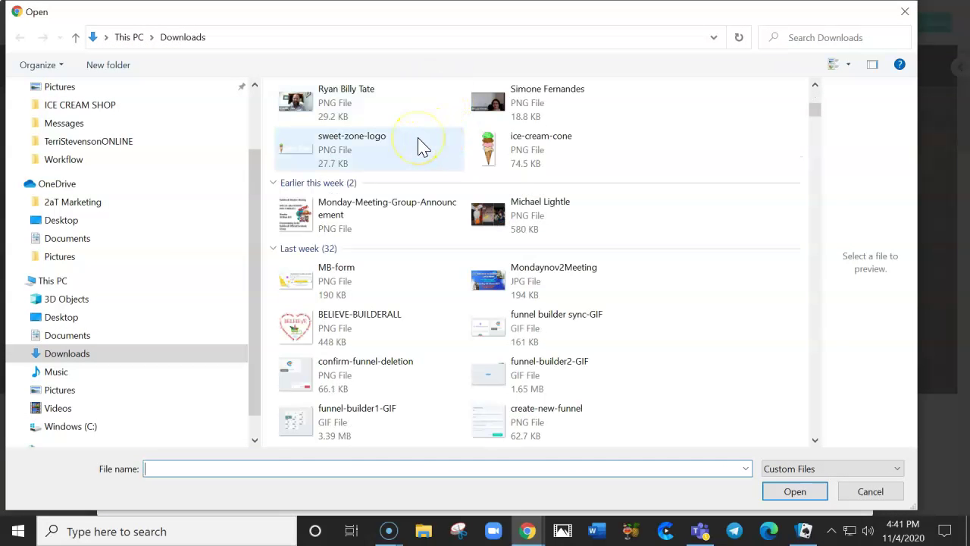
left_click(416, 145)
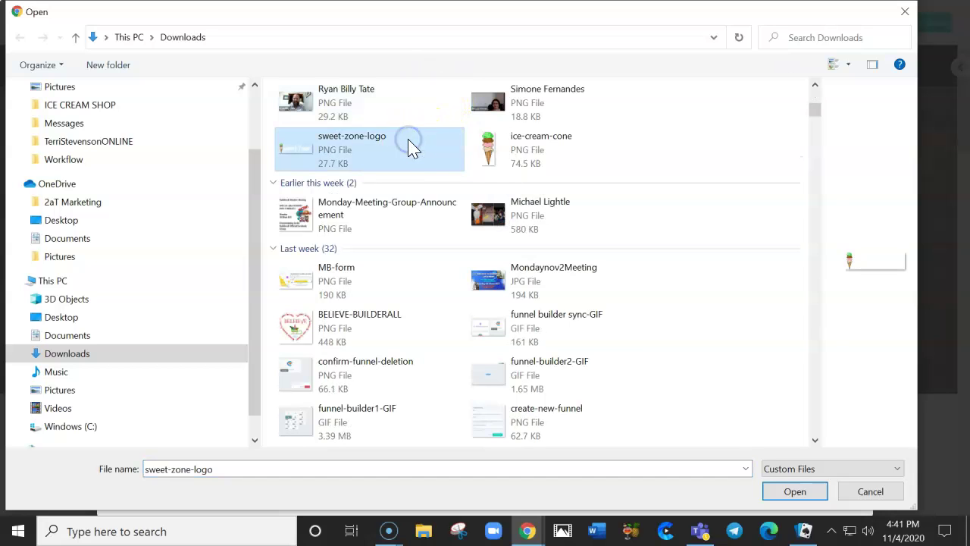
left_click(794, 491)
Choose the uploaded sweet-zone-logo as the header logo image and save the selection.
mouse_move(368, 194)
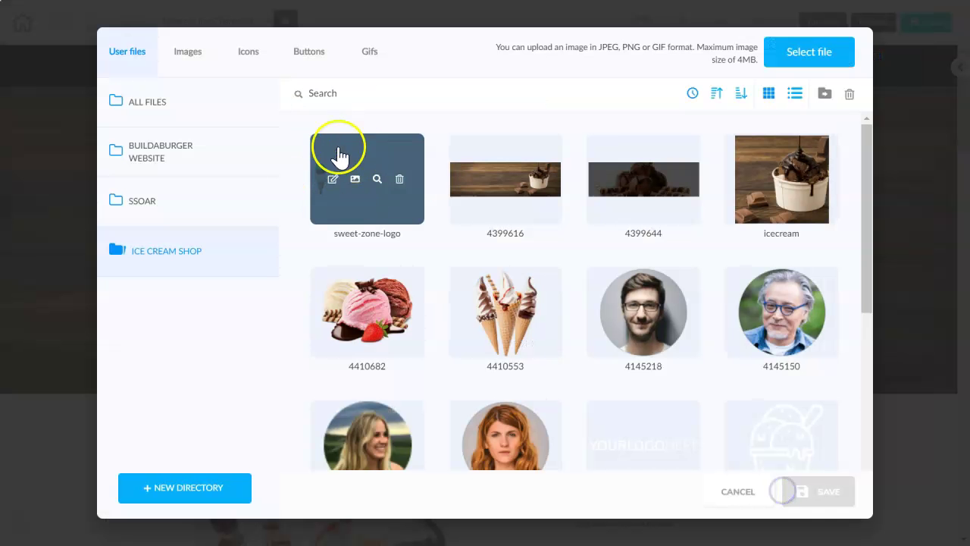
left_click(400, 217)
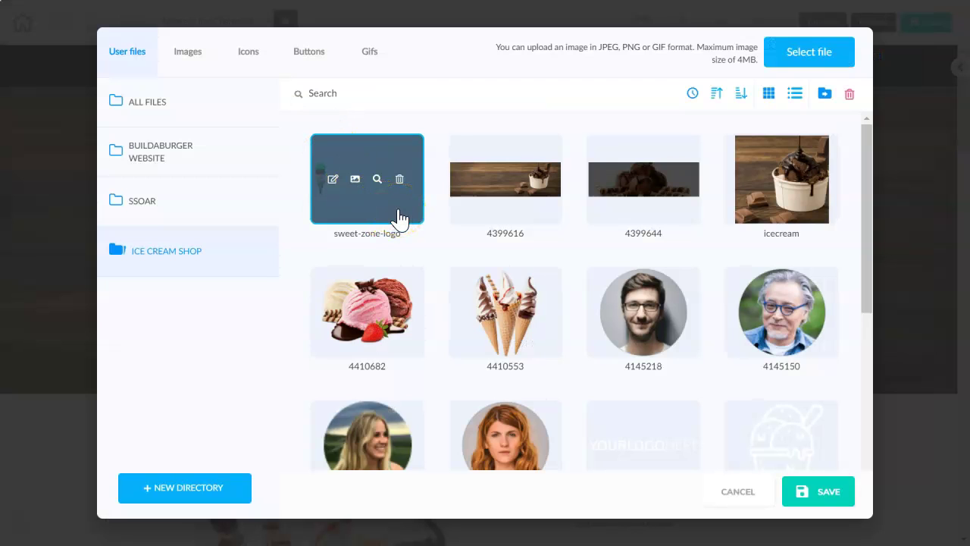
left_click(830, 491)
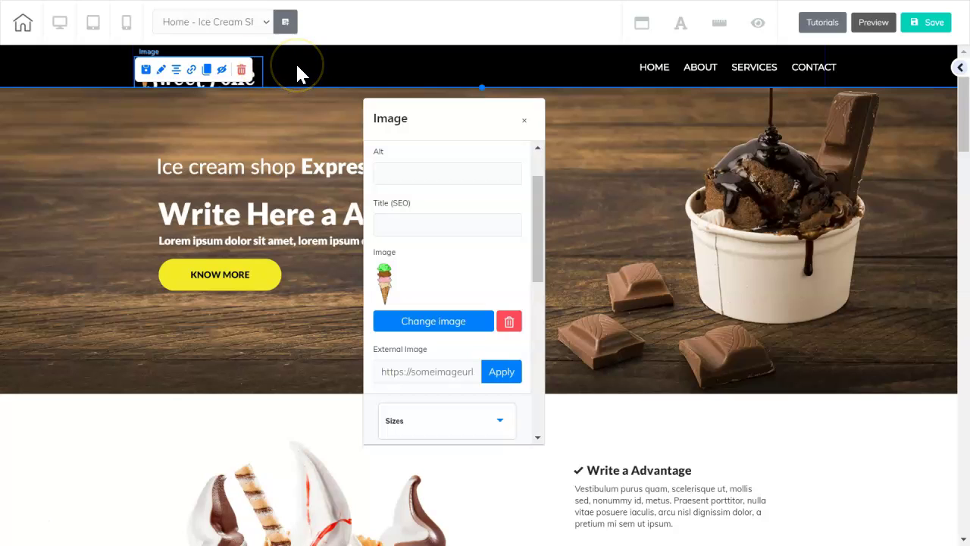
Close the image settings and move the Sweet Zone logo up slightly so it fits inside the black header bar.
left_click(297, 67)
left_click(245, 79)
left_click_drag(247, 82, 251, 66)
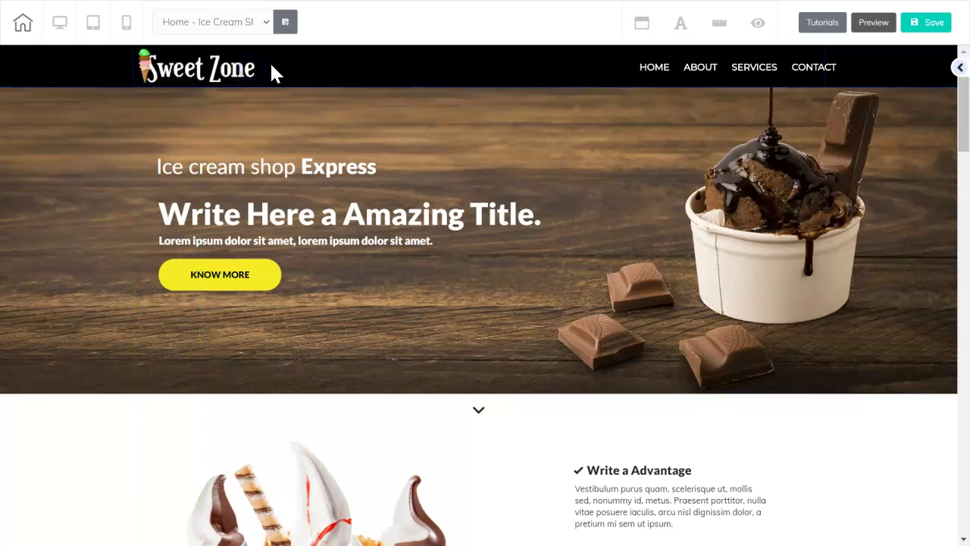
left_click(226, 72)
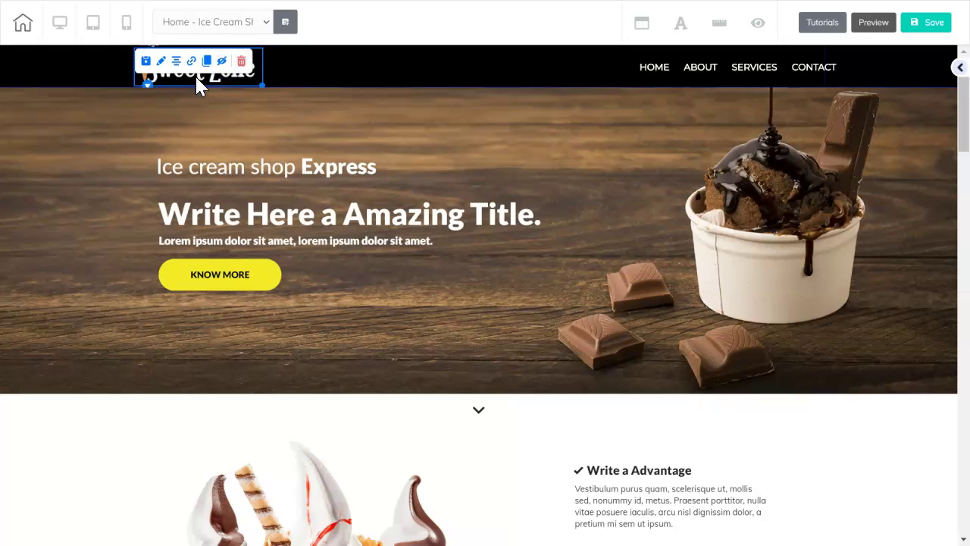
mouse_move(196, 76)
left_mouse_down()
mouse_move(205, 73)
mouse_move(195, 72)
left_mouse_up()
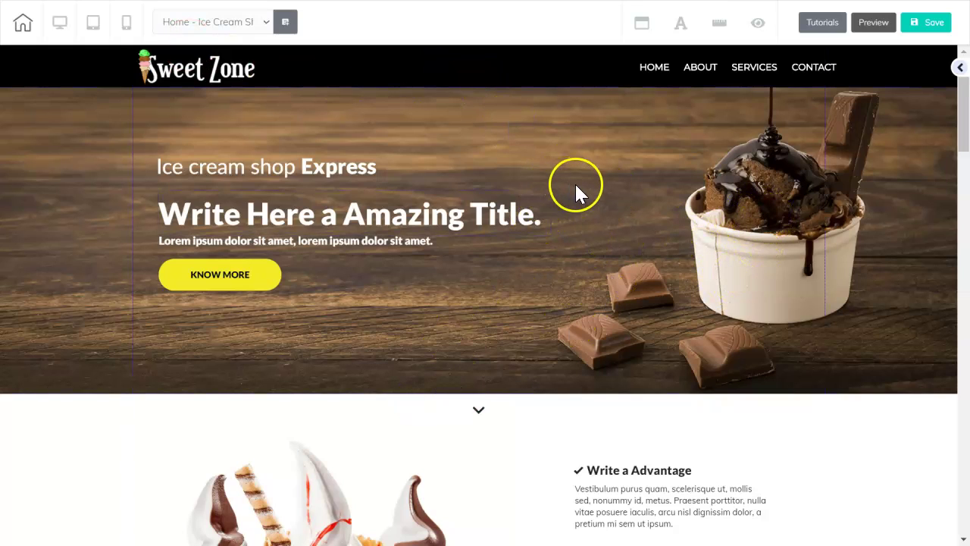
Compare the ice cream cones image element with the hero banner panel by selecting each in turn.
scroll(520, 336, "down", 2)
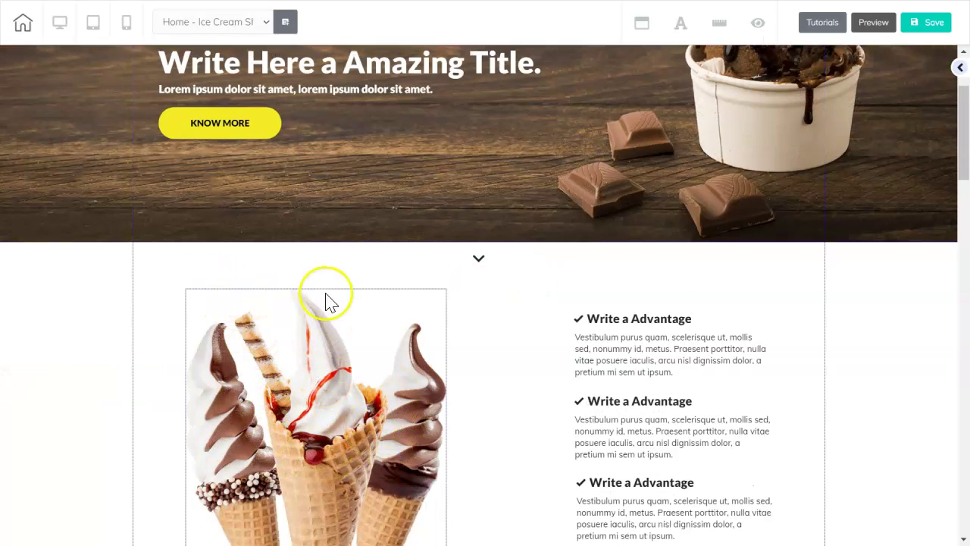
left_click(351, 350)
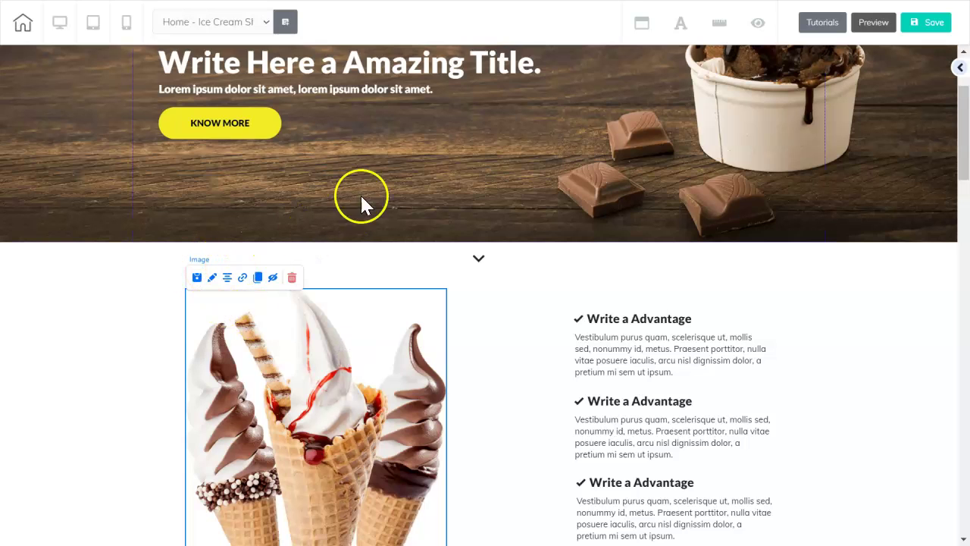
left_click(384, 150)
scroll(887, 219, "up", 2)
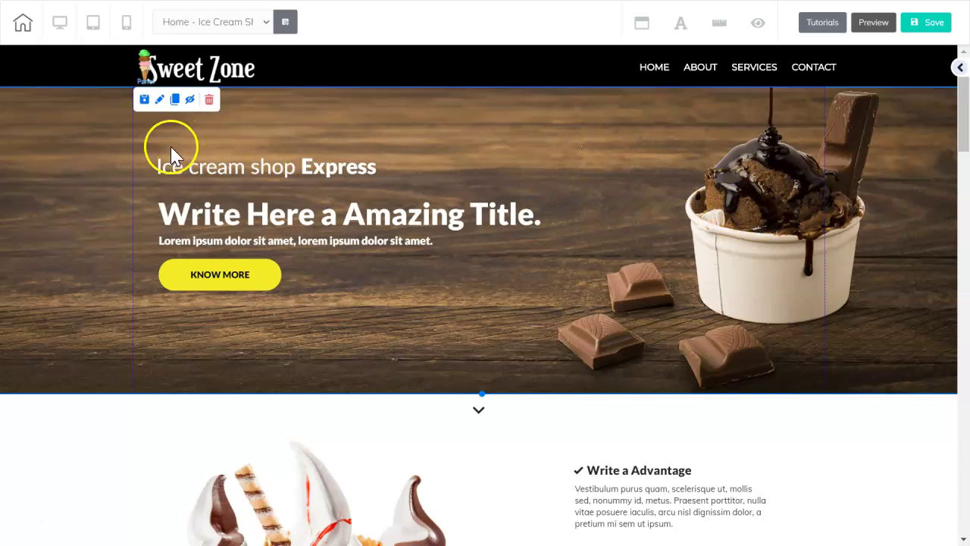
Examine the background image options in the hero panel's Background Settings, then close the settings window.
left_click(566, 135)
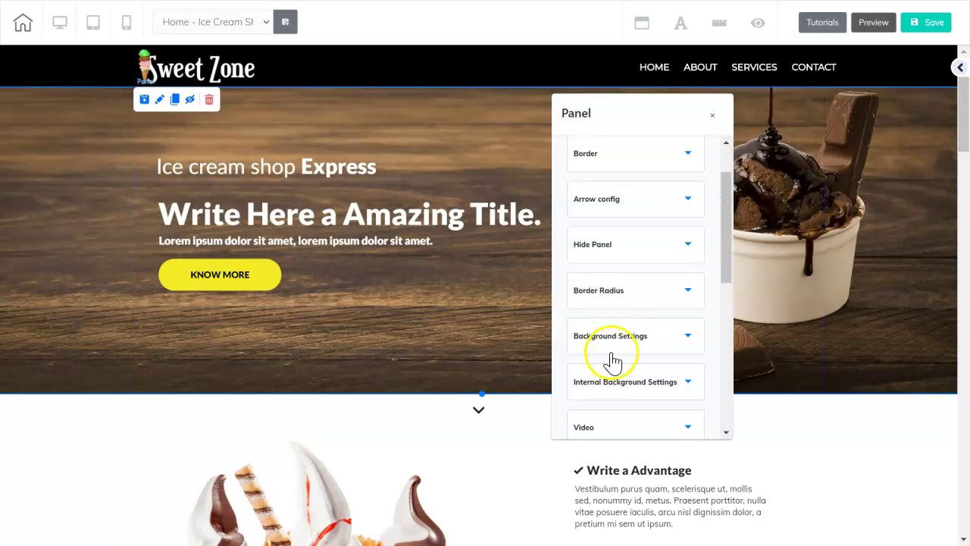
left_click(660, 341)
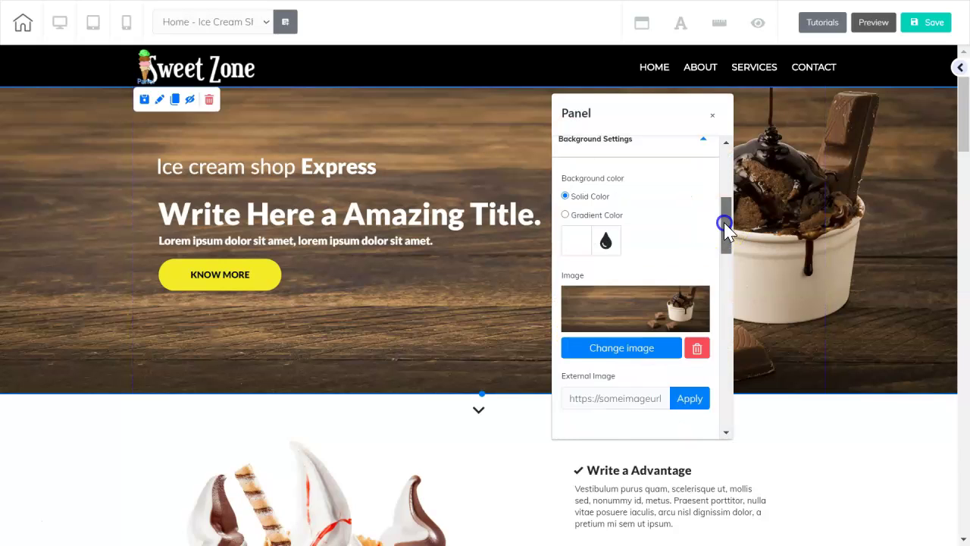
left_click_drag(725, 217, 725, 239)
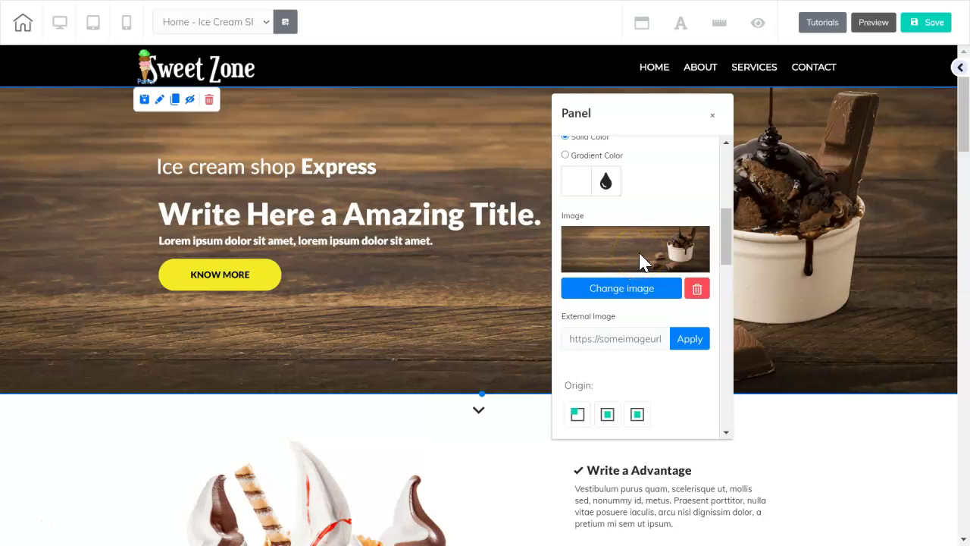
left_click(444, 69)
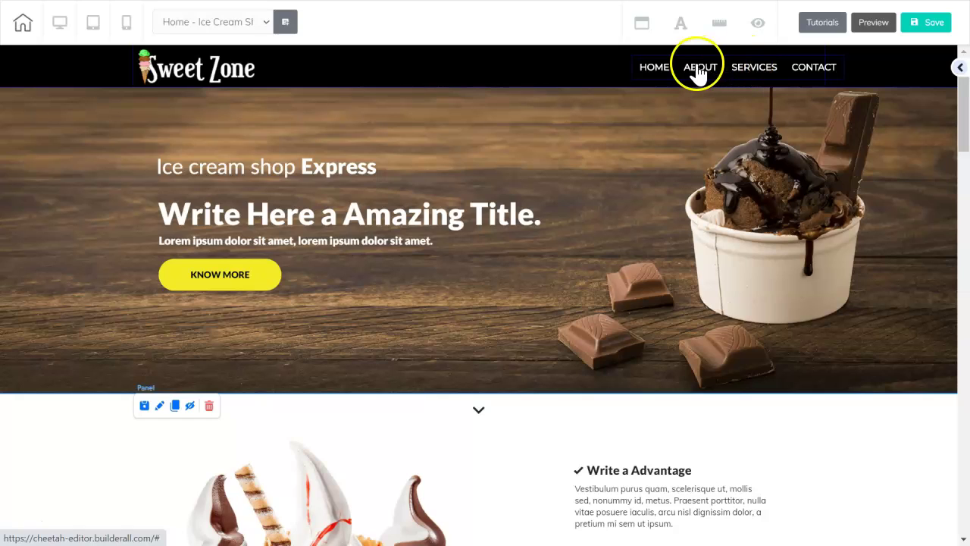
Open the header navigation menu's settings and examine the layout and alignment options under General Settings.
left_click(636, 70)
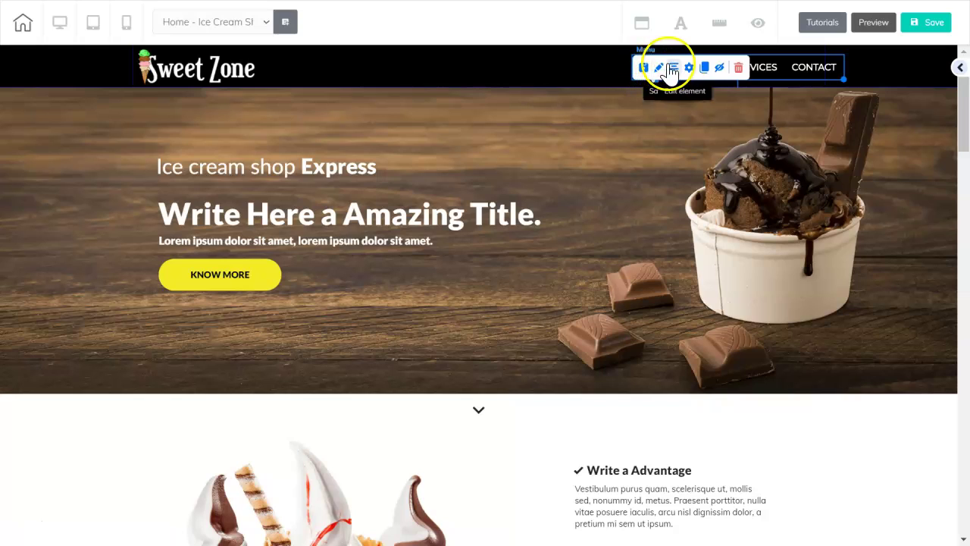
double_click(795, 68)
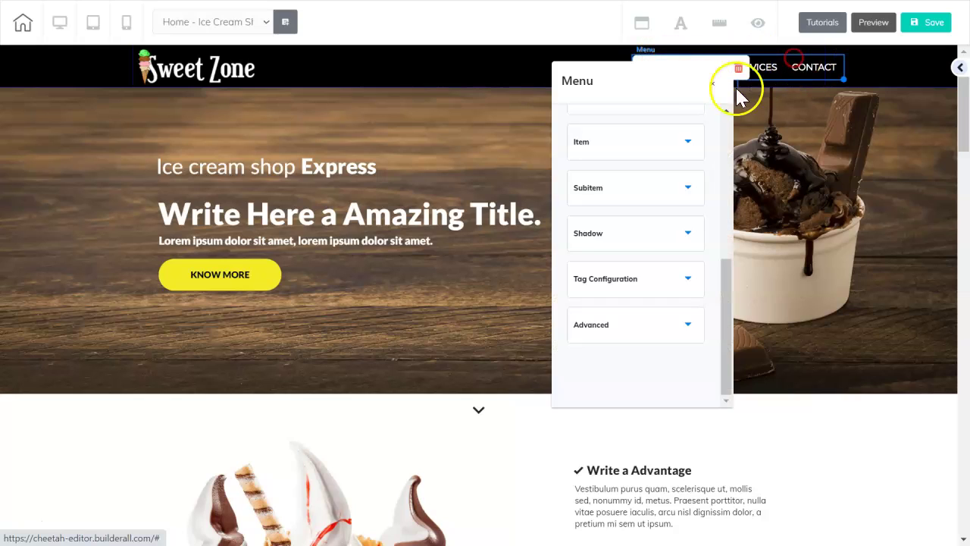
left_click_drag(727, 295, 714, 99)
left_click(691, 146)
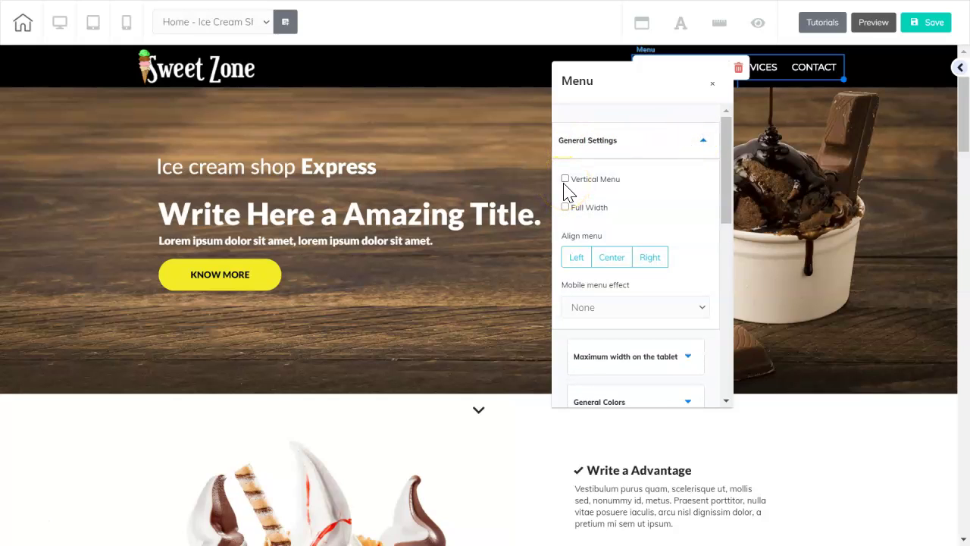
left_click(566, 209)
left_click(649, 257)
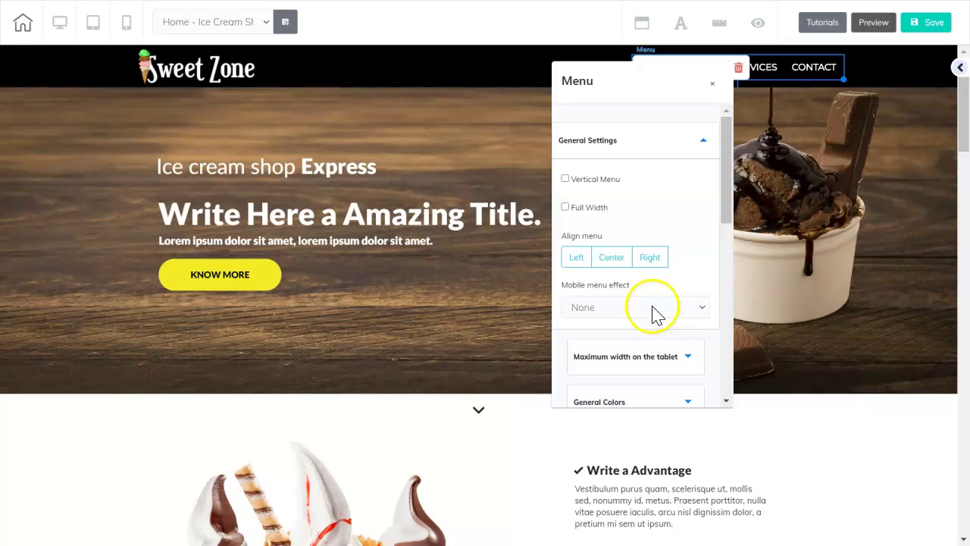
Examine the navigation menu's General Colors and Border settings.
scroll(693, 312, "down", 3)
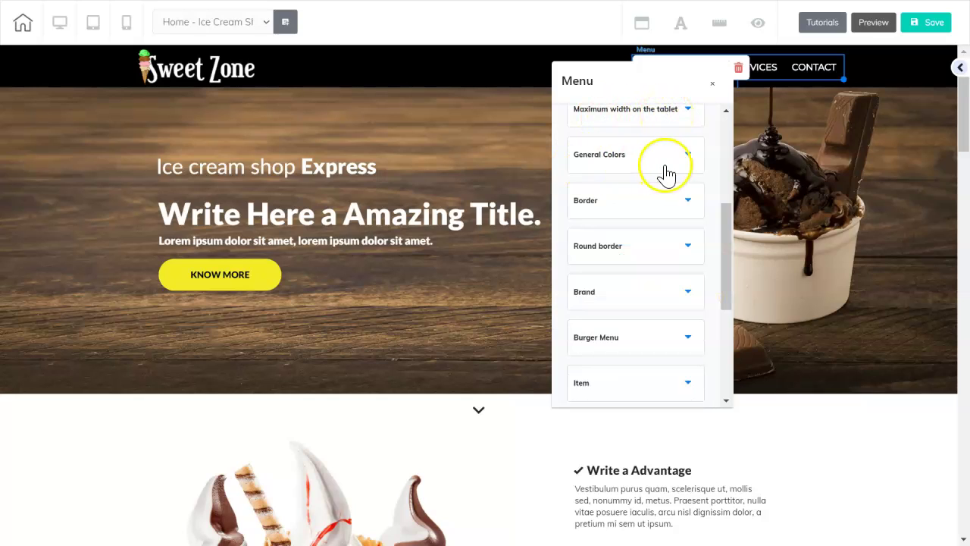
left_click(690, 155)
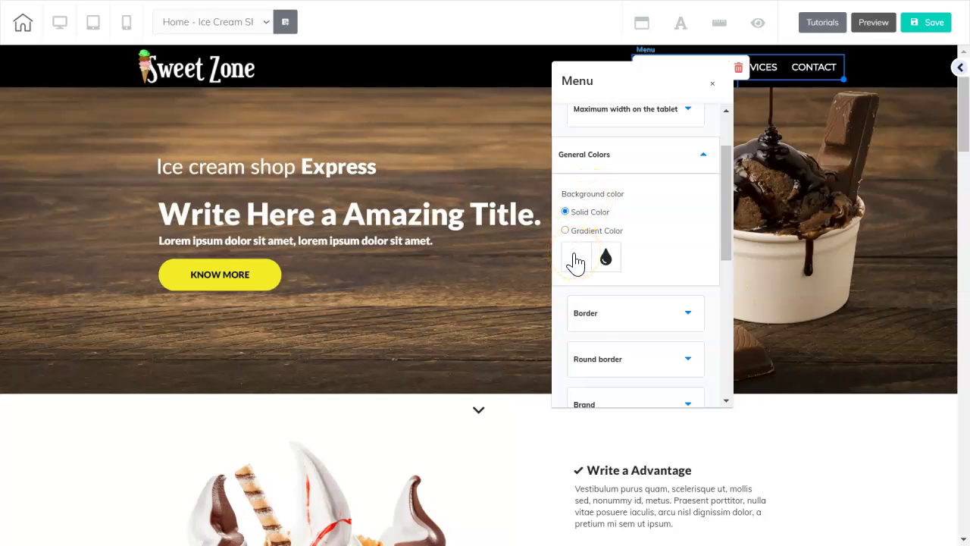
scroll(629, 227, "down", 3)
left_click(689, 134)
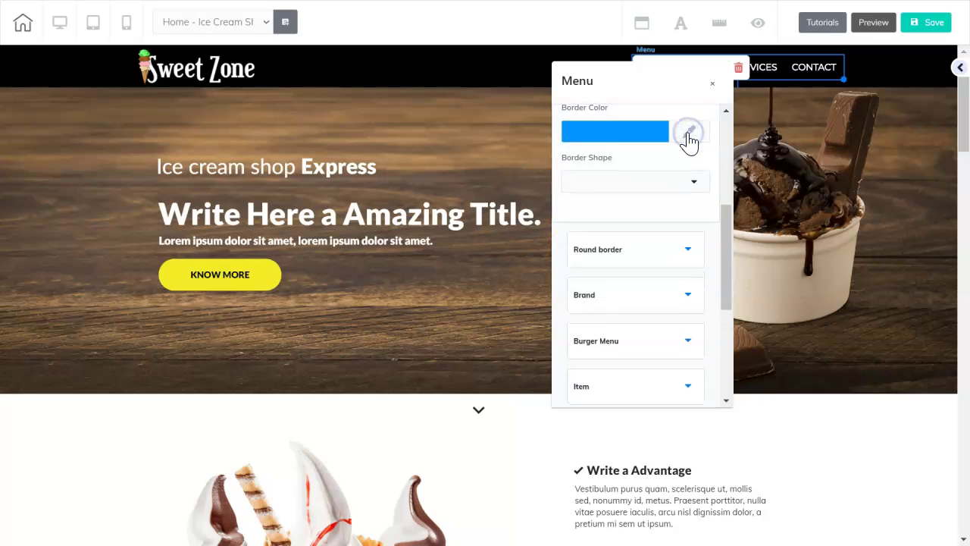
Examine the navigation menu's Round border, Brand and Burger Menu settings.
left_click_drag(730, 217, 745, 265)
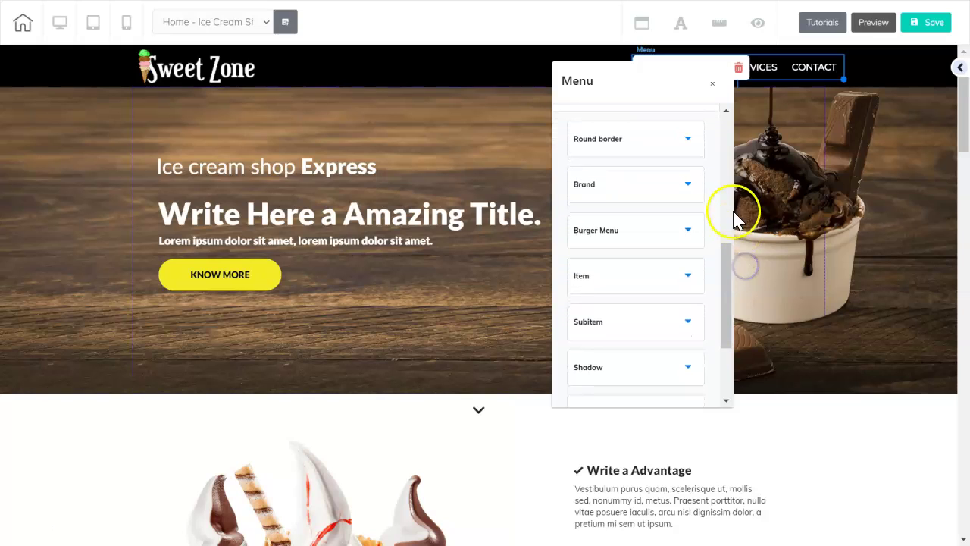
scroll(692, 147, "up", 1)
left_click(689, 152)
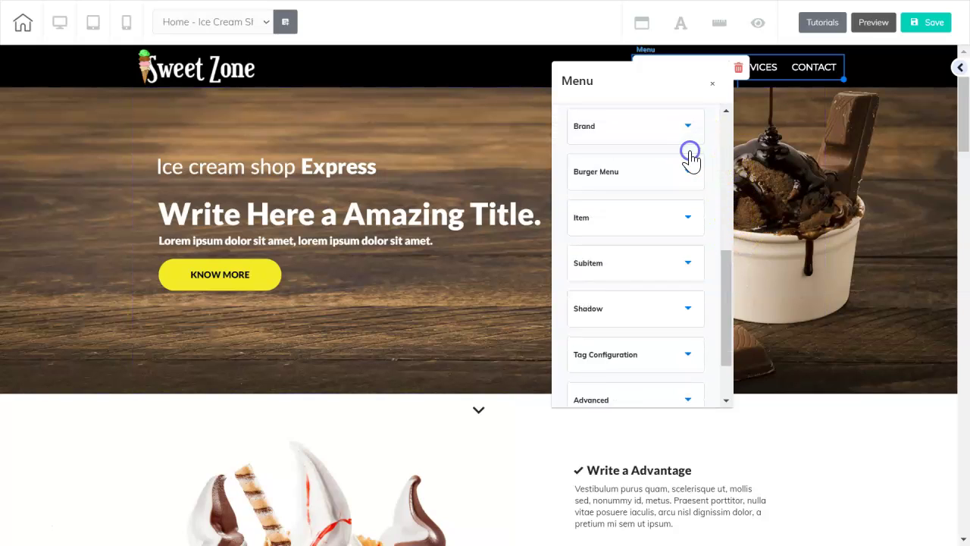
scroll(689, 159, "up", 2)
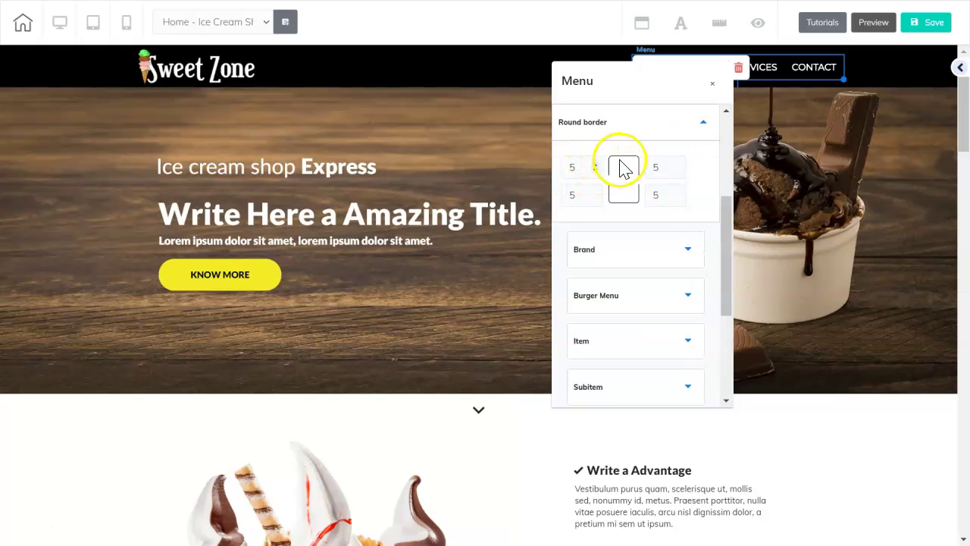
left_click(687, 251)
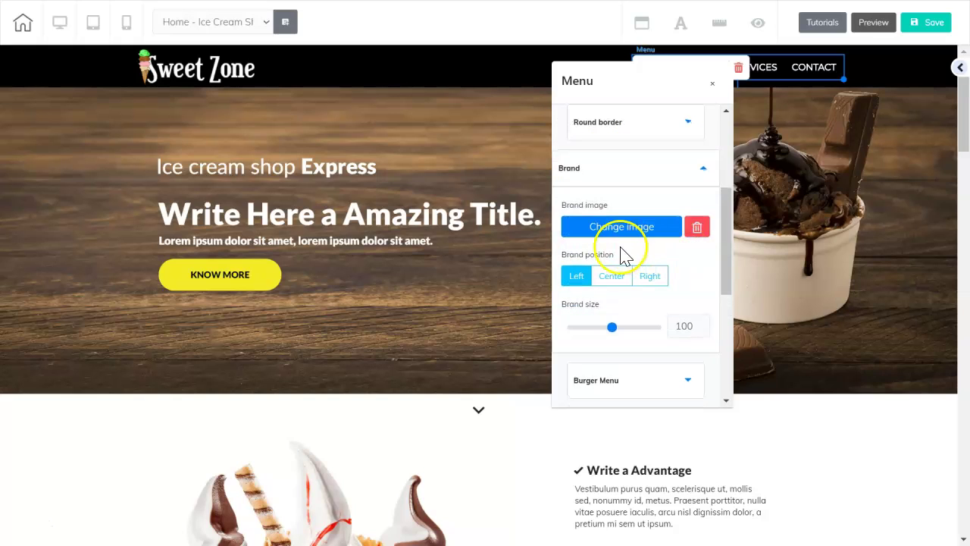
scroll(652, 197, "down", 3)
left_click(689, 135)
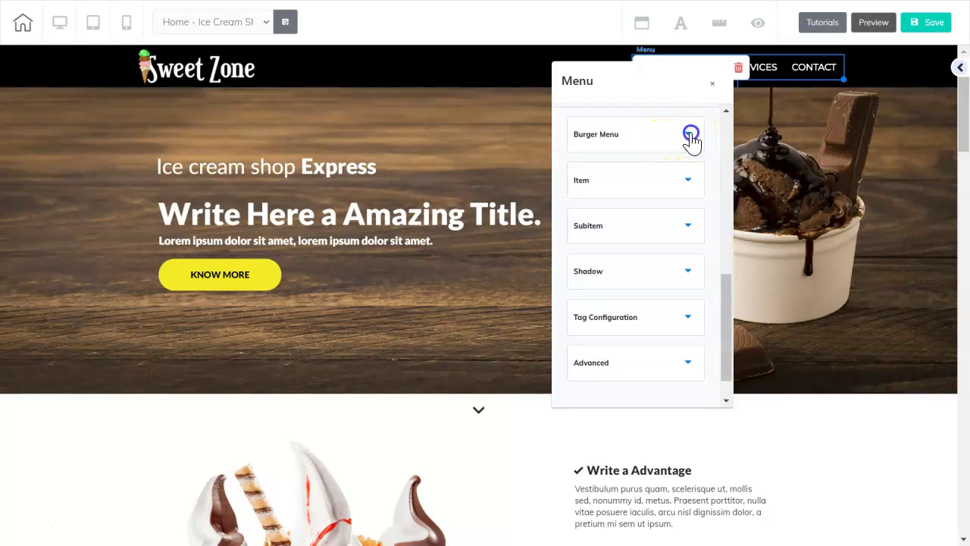
scroll(612, 154, "down", 2)
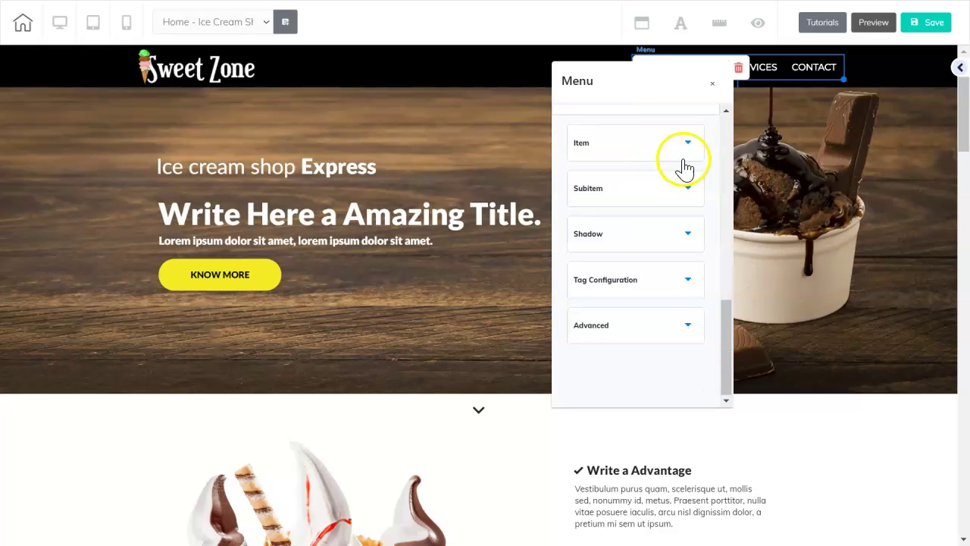
Examine the navigation menu's Item settings, from spacing and font style through border to item shading.
left_click(689, 144)
scroll(688, 147, "down", 2)
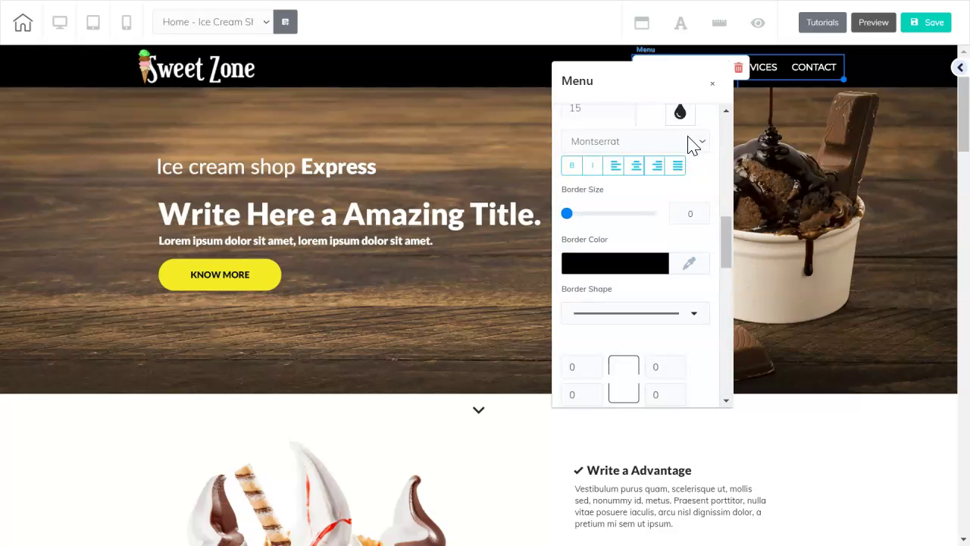
left_click_drag(726, 244, 715, 164)
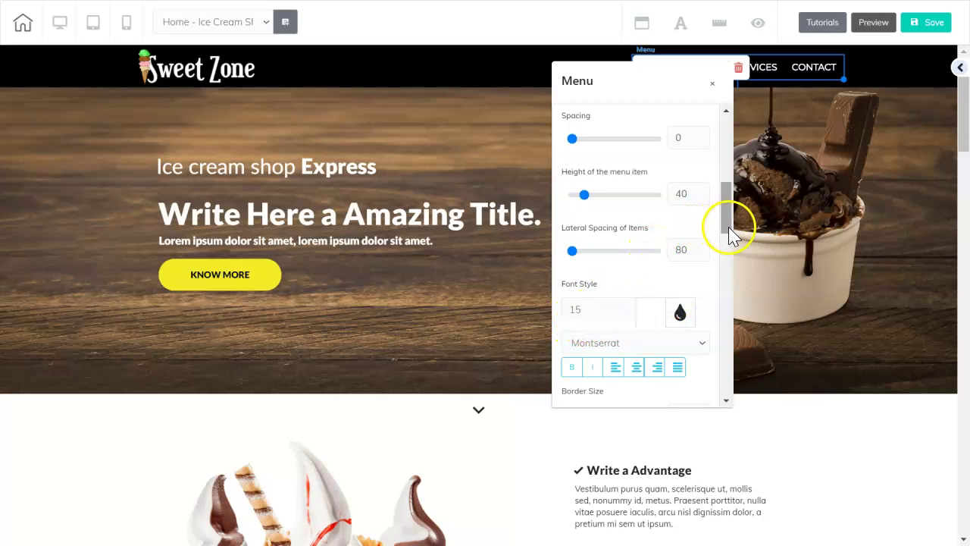
scroll(731, 235, "down", 3)
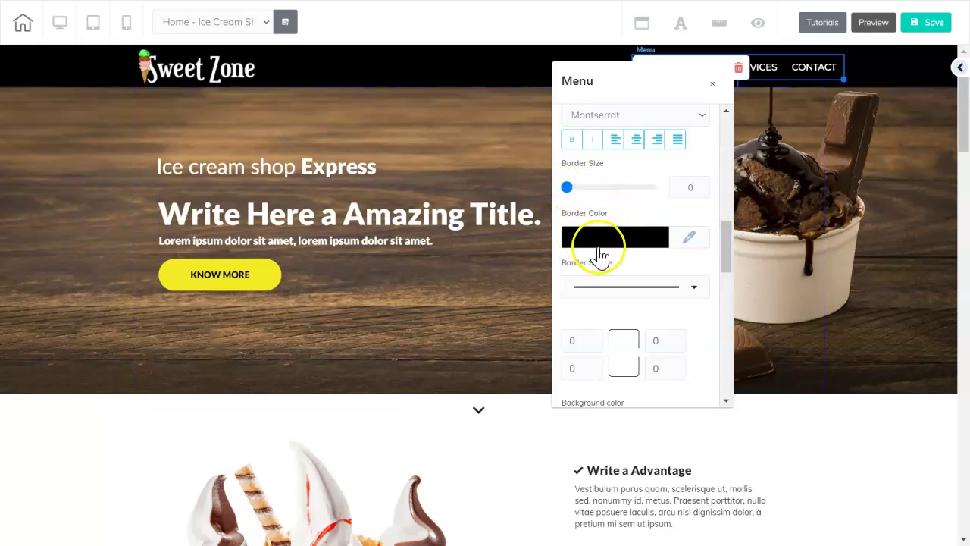
scroll(730, 260, "down", 5)
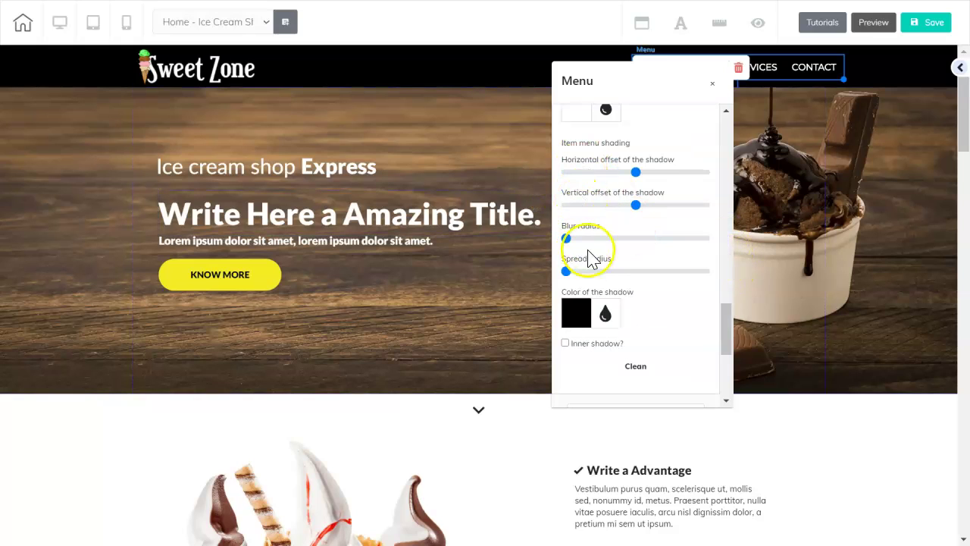
scroll(606, 305, "down", 3)
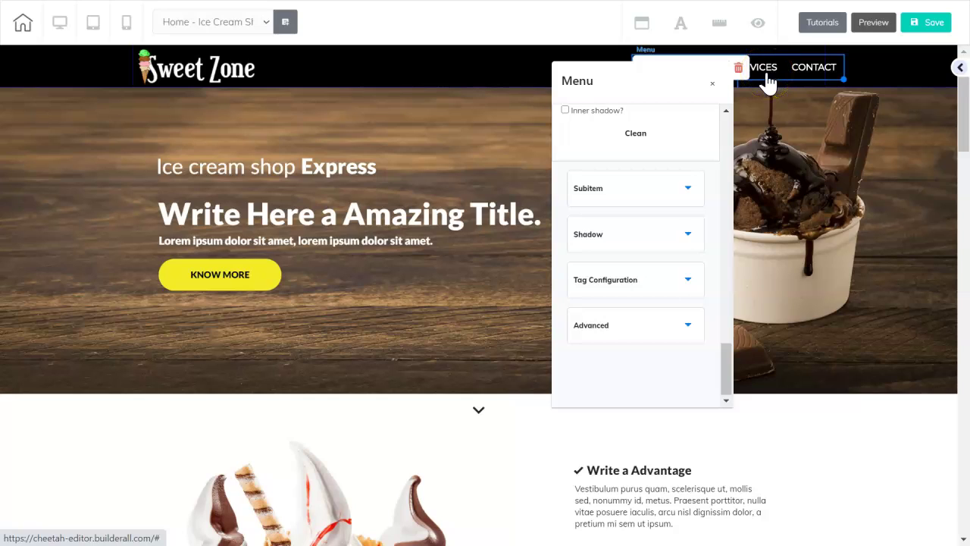
Examine the navigation menu's Subitem, Shadow, Tag Configuration and Advanced settings.
left_click(689, 189)
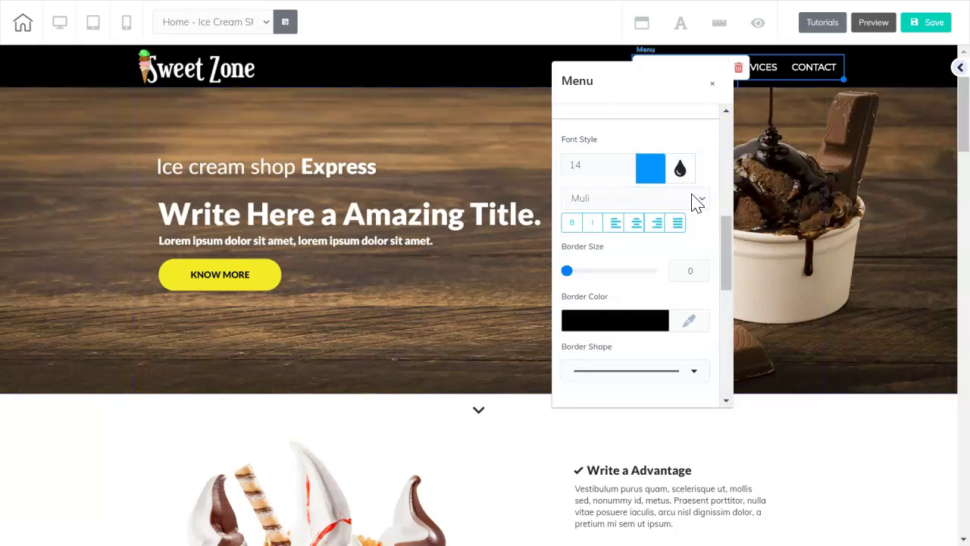
scroll(695, 201, "down", 10)
left_click(591, 229)
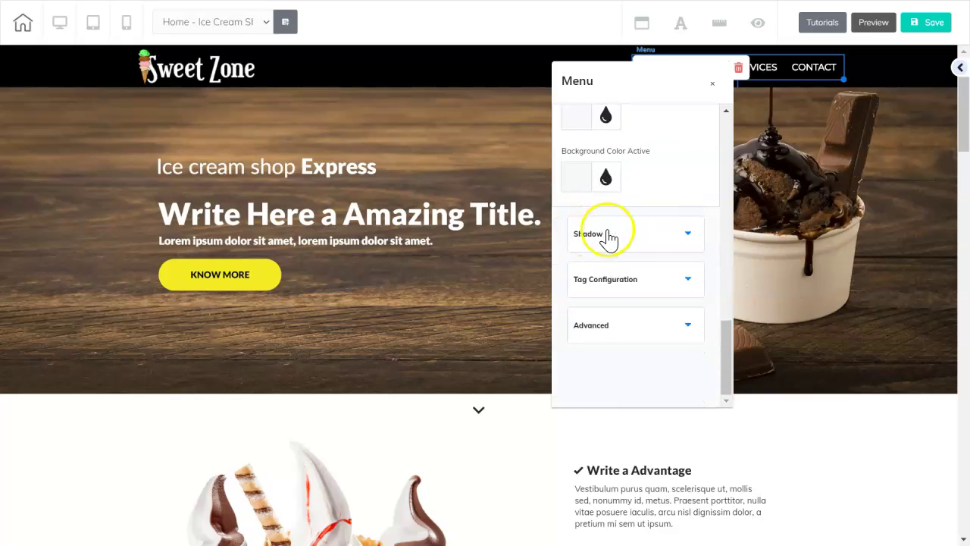
left_click(688, 235)
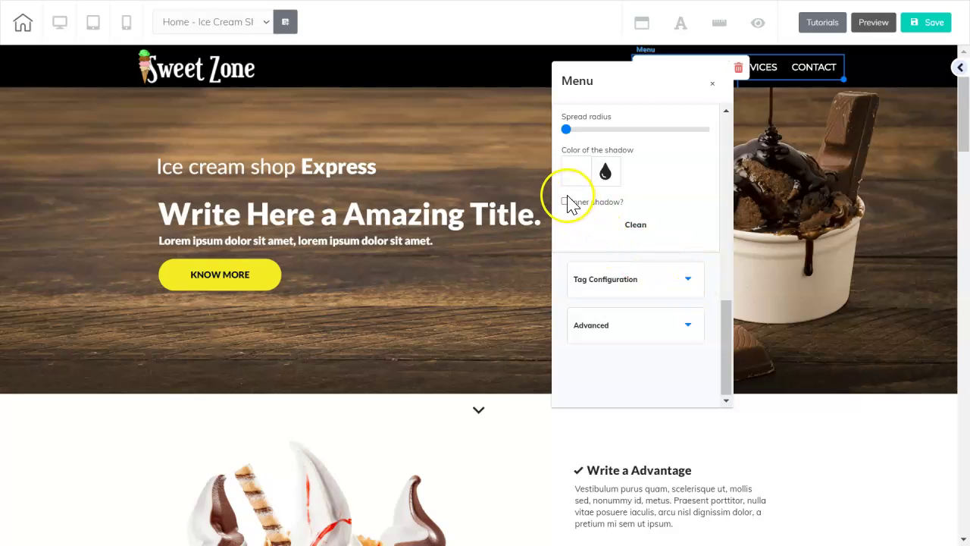
left_click(689, 285)
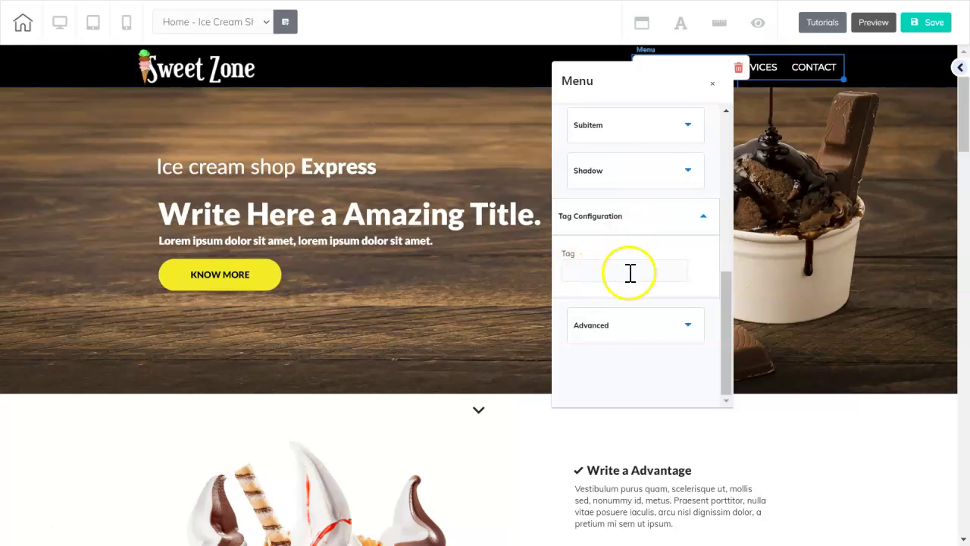
left_click(688, 325)
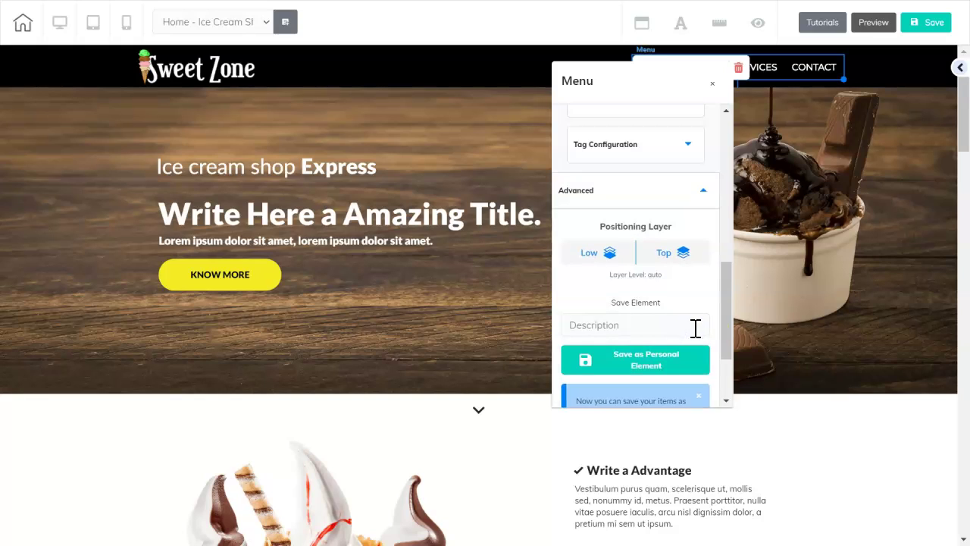
left_click_drag(722, 295, 726, 328)
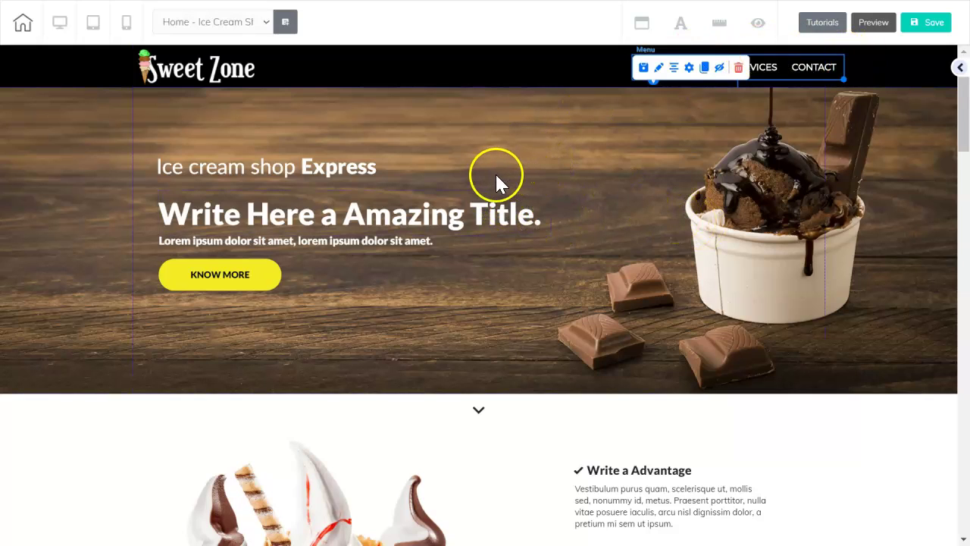
Open the settings of the "Ice cream shop Express" text and examine its mobile size and alignment options under General Settings.
left_click(397, 171)
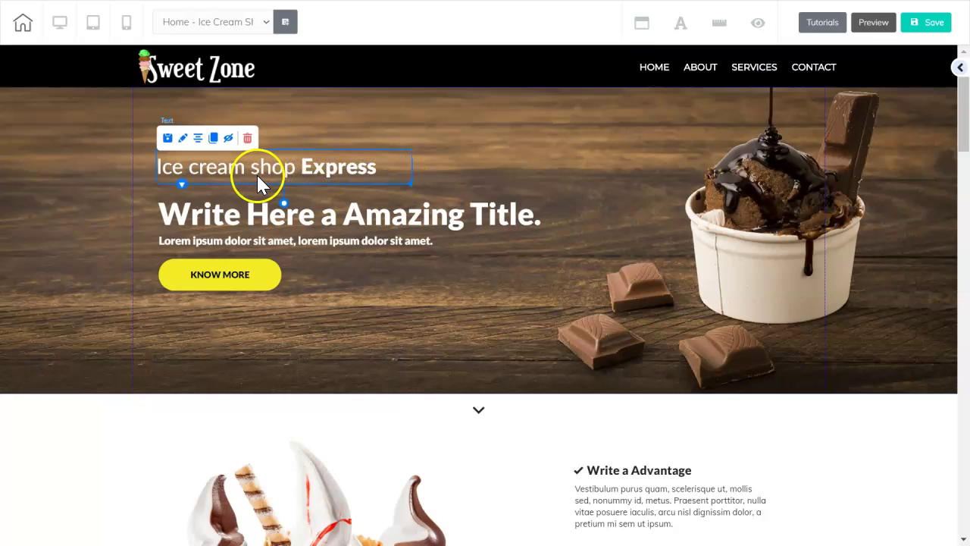
left_click(392, 164)
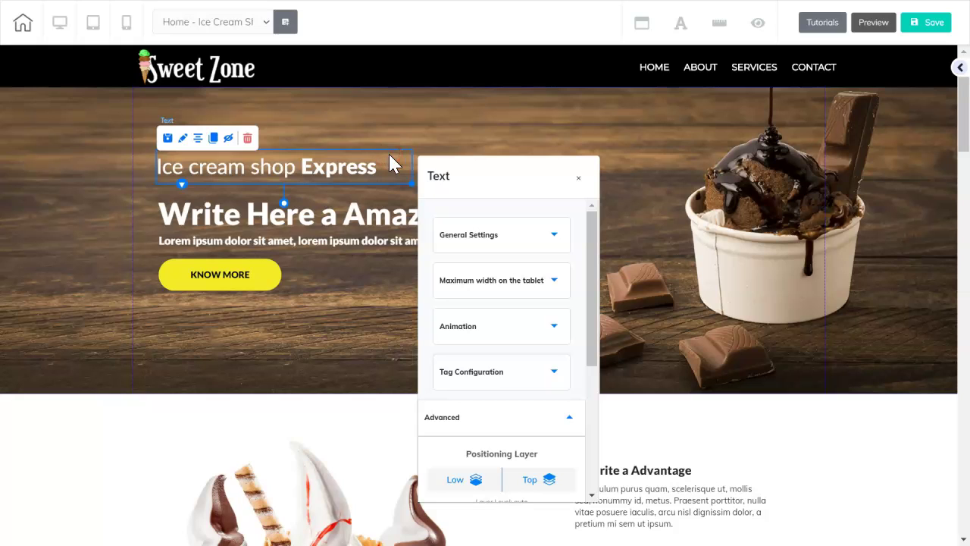
left_click_drag(481, 175, 513, 66)
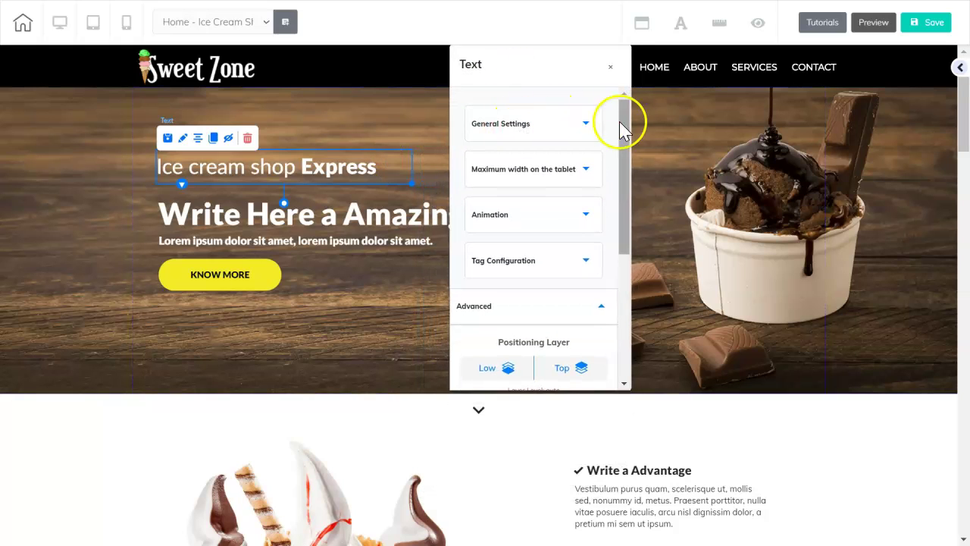
left_click(588, 124)
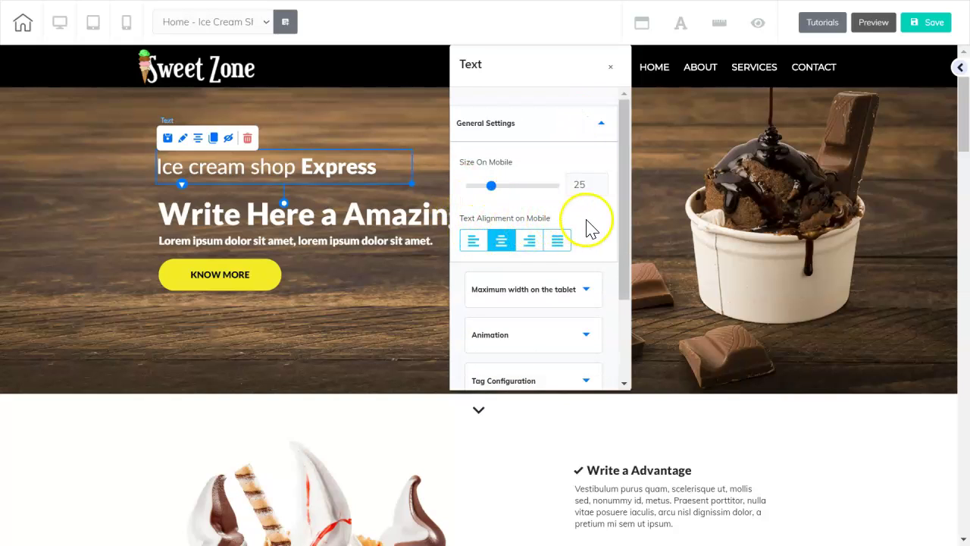
left_click(588, 123)
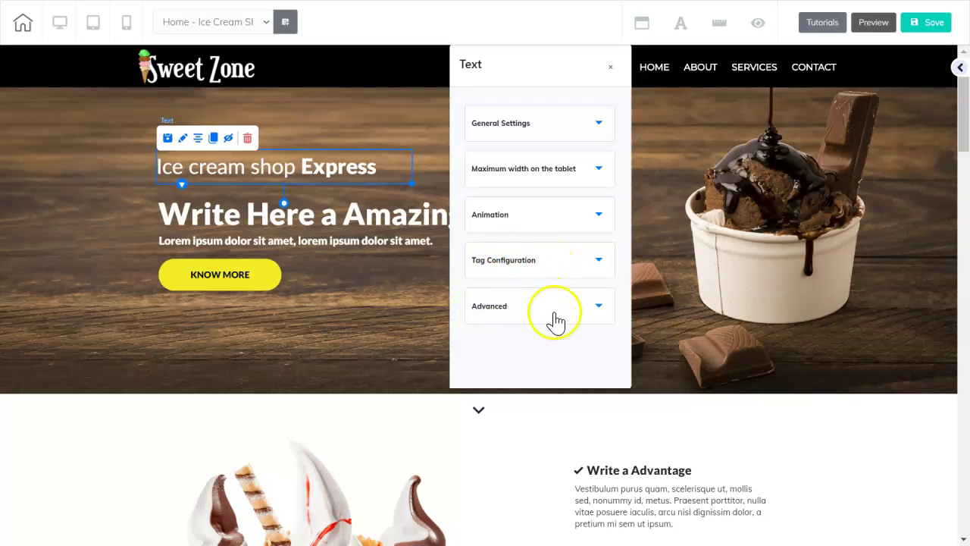
Open the KNOW MORE button's settings, examine the available setting groups, and close them.
left_click(274, 279)
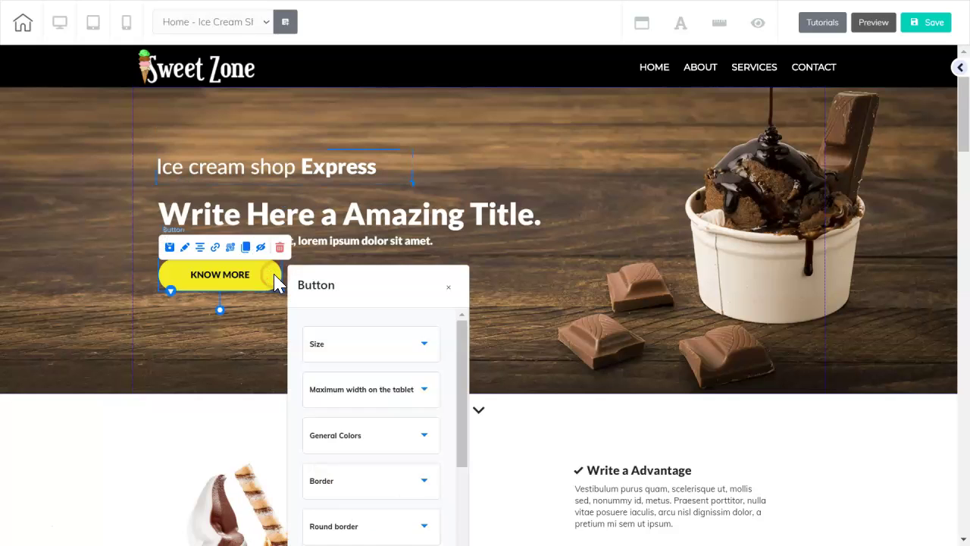
left_click_drag(359, 285, 473, 81)
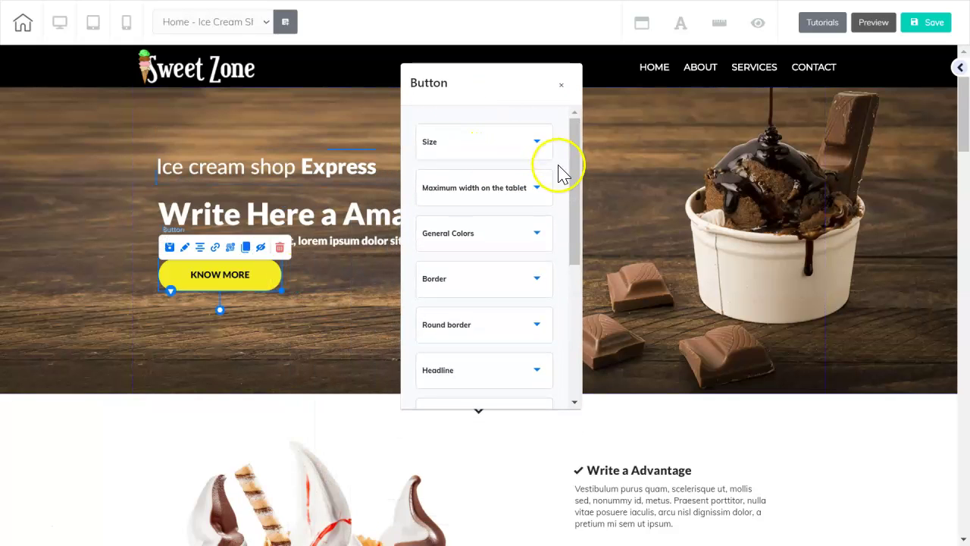
mouse_move(574, 155)
left_mouse_down()
mouse_move(578, 306)
mouse_move(572, 156)
left_mouse_up()
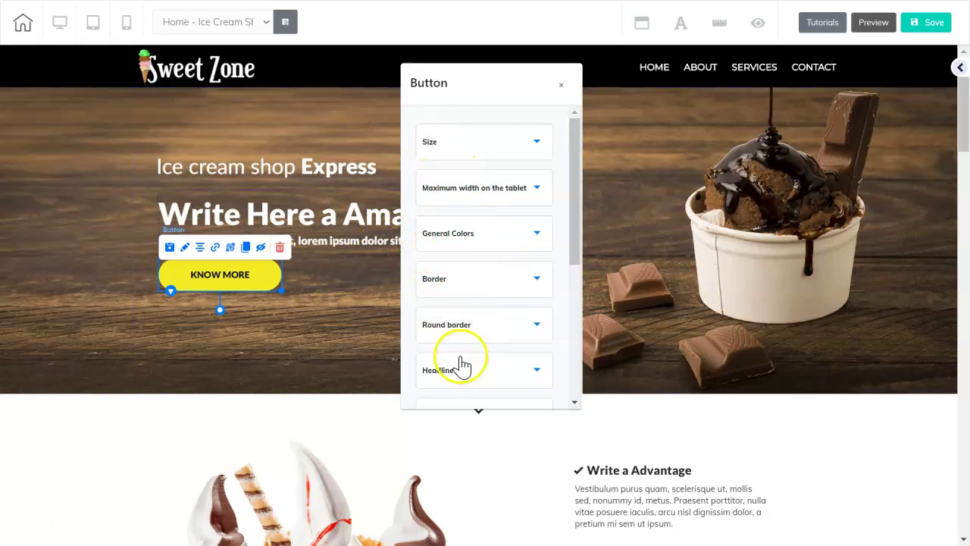
left_click(561, 84)
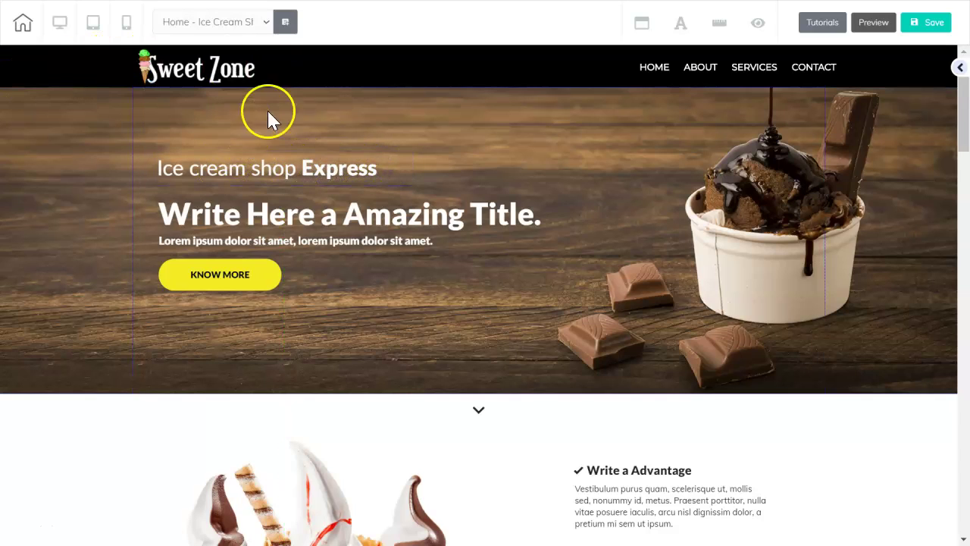
Replace the hero text "Ice cream shop Express" with "Welcome to the ...".
left_click(392, 169)
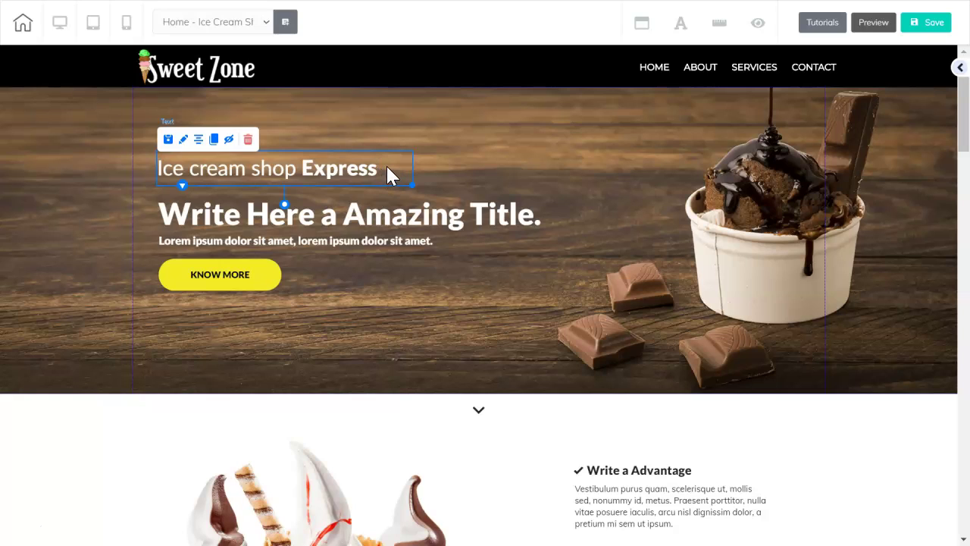
left_click(387, 168)
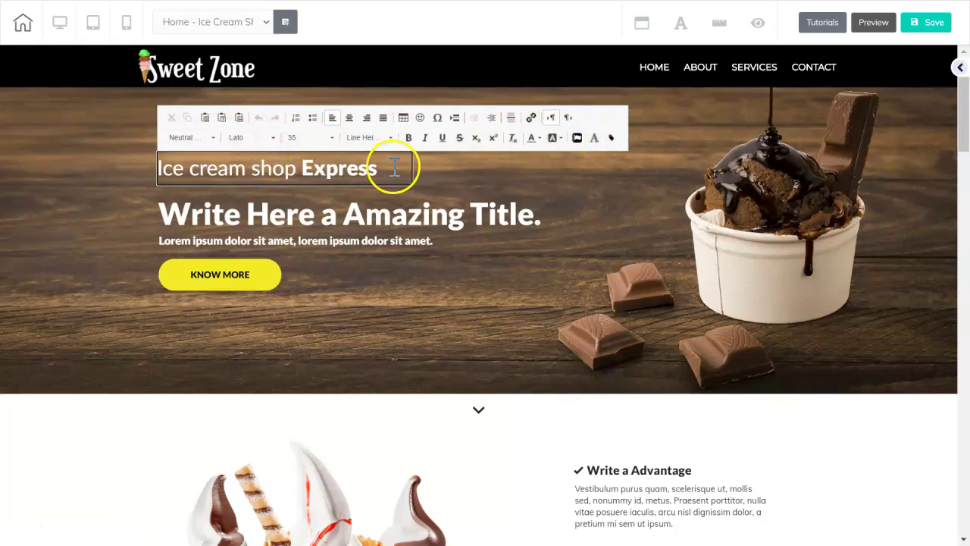
left_click_drag(339, 168, 160, 165)
type("Welcome to the ...")
left_click(269, 168)
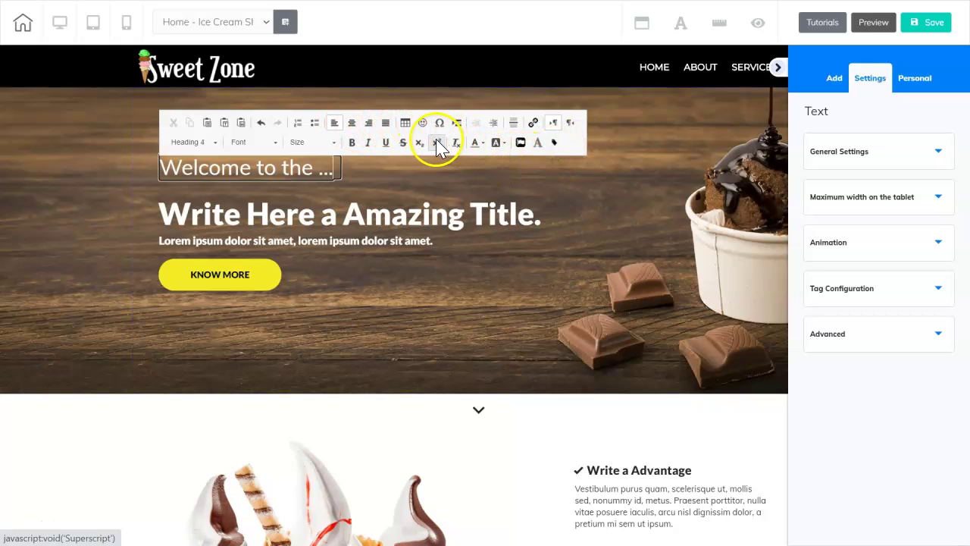
Replace the hero title with "Sweet Zone Ice Cream Parlor".
left_click(334, 218)
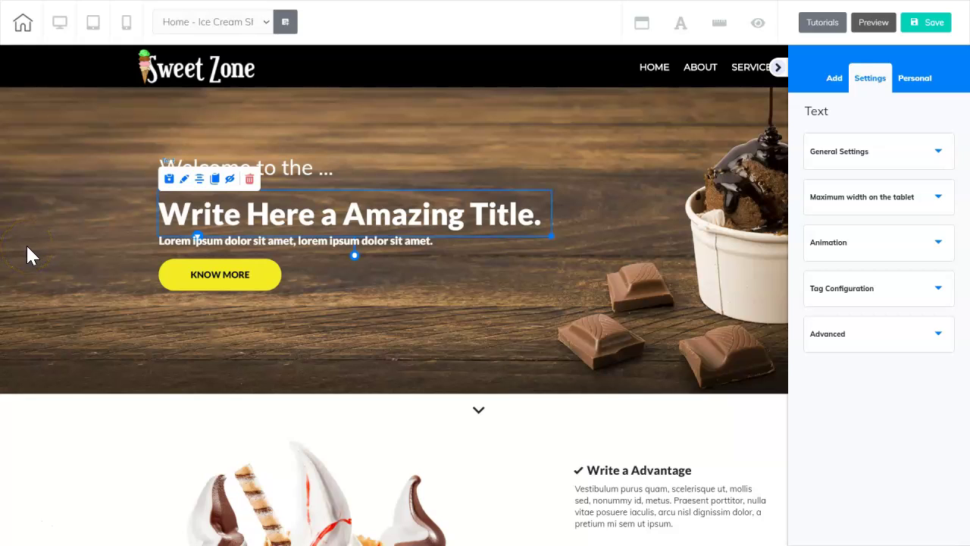
left_click(266, 214)
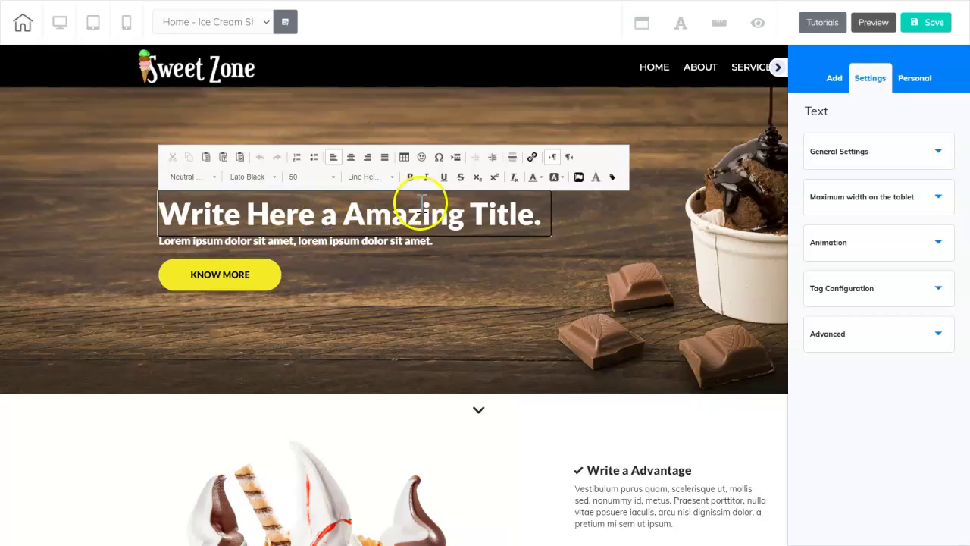
left_click_drag(552, 219, 134, 223)
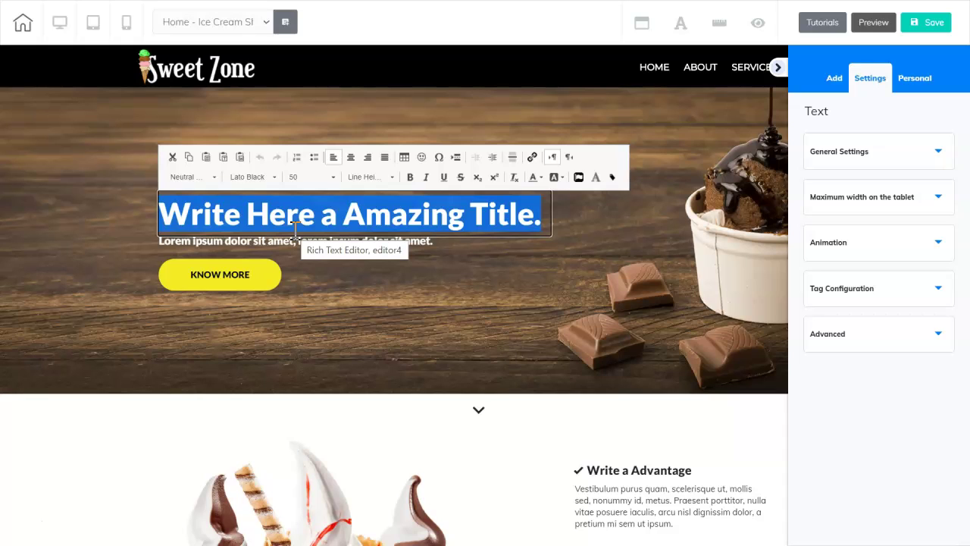
type("Sweet Zone Ice Cream Parlor")
left_click(432, 225)
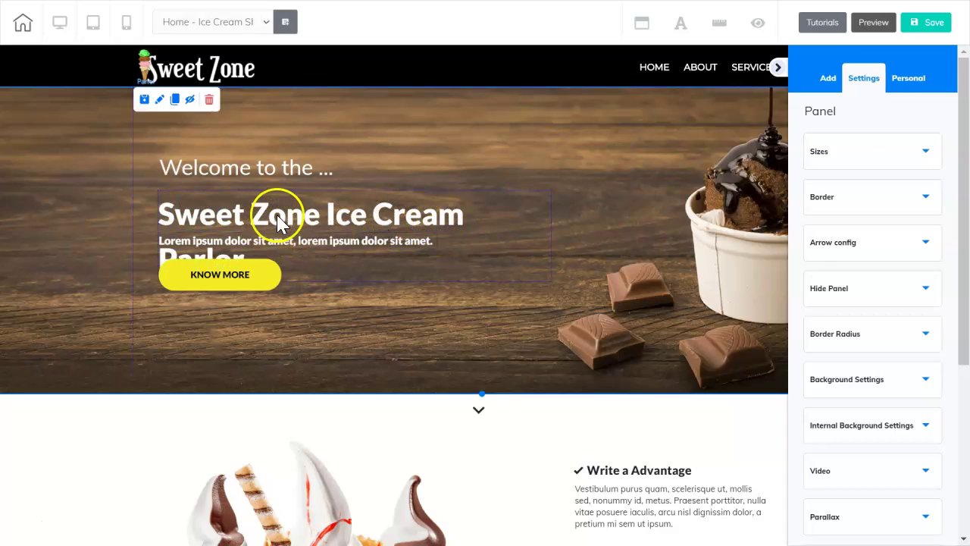
Widen the hero title's text box so that "Sweet Zone Ice Cream Parlor" fits on one line.
left_click(526, 241)
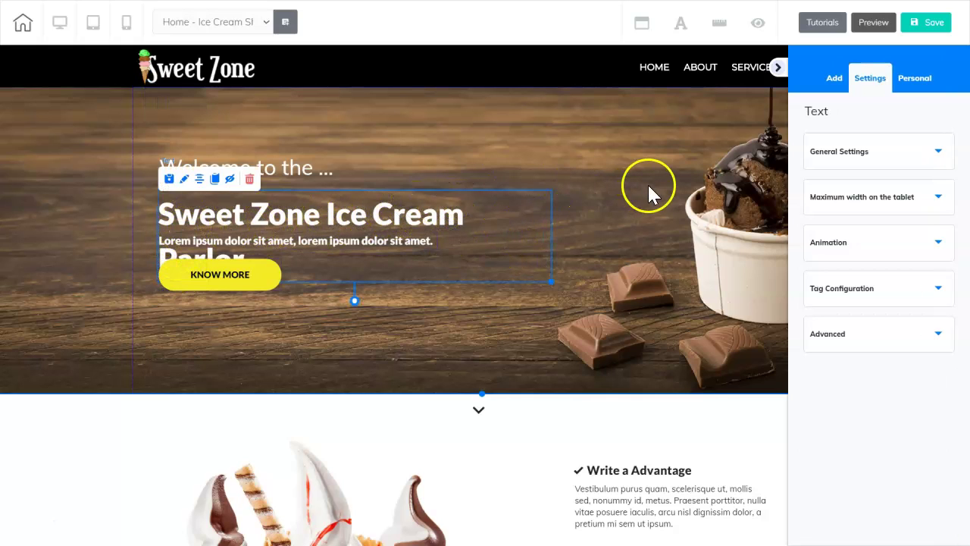
left_click(549, 280)
left_click_drag(550, 280, 610, 257)
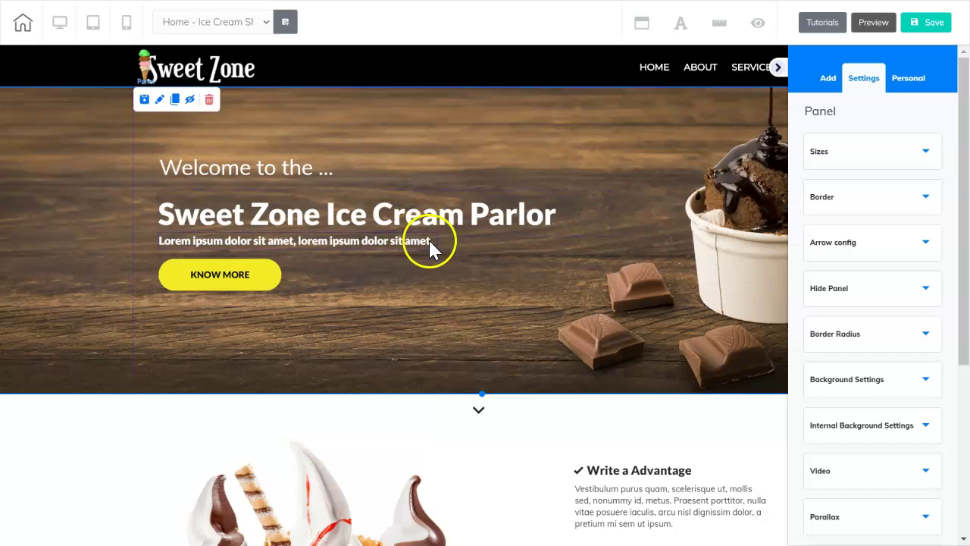
Replace the placeholder subtitle below the hero title with "Our confections will tickle your tummy and make you smile.".
left_click(410, 247)
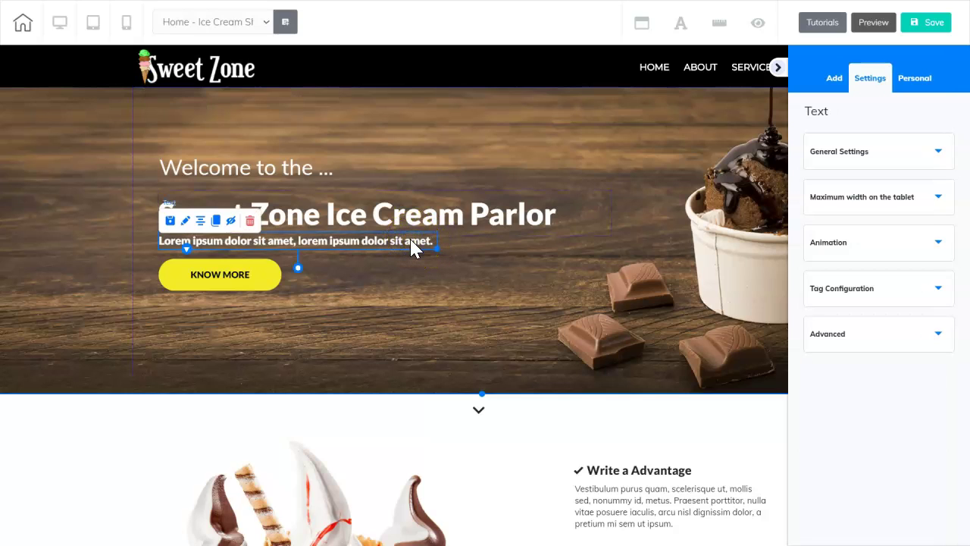
left_click(410, 247)
left_click_drag(430, 241, 140, 243)
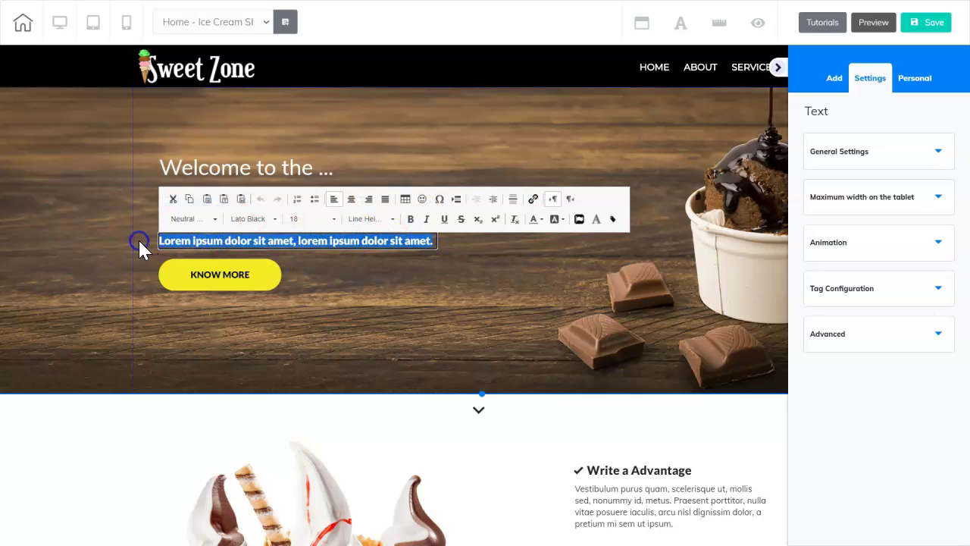
type("Our confections will tickle your tummy and make you smile")
Widen the subtitle's text box to fit on one line and move the hero title slightly up, away from the subtitle.
left_click(385, 288)
left_click(393, 256)
left_click(436, 261)
left_click(432, 258)
left_click(378, 216)
left_click_drag(378, 213, 377, 205)
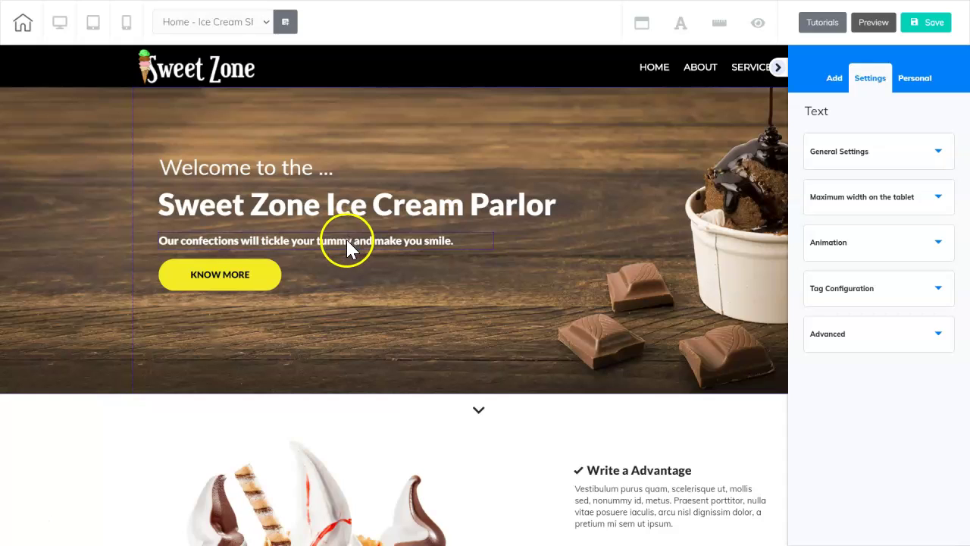
Show the rulers and place a vertical guide along the left edge of the hero text.
left_click(719, 28)
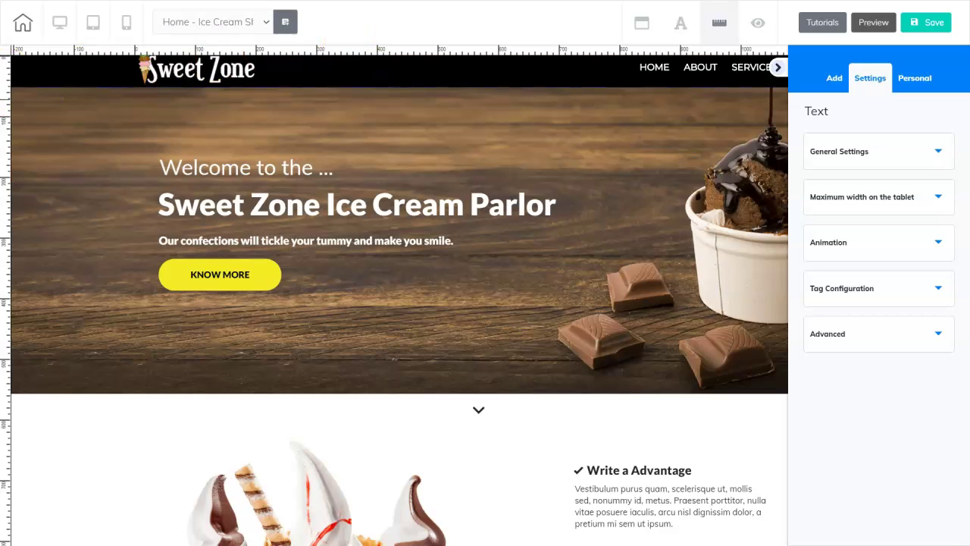
left_click(159, 50)
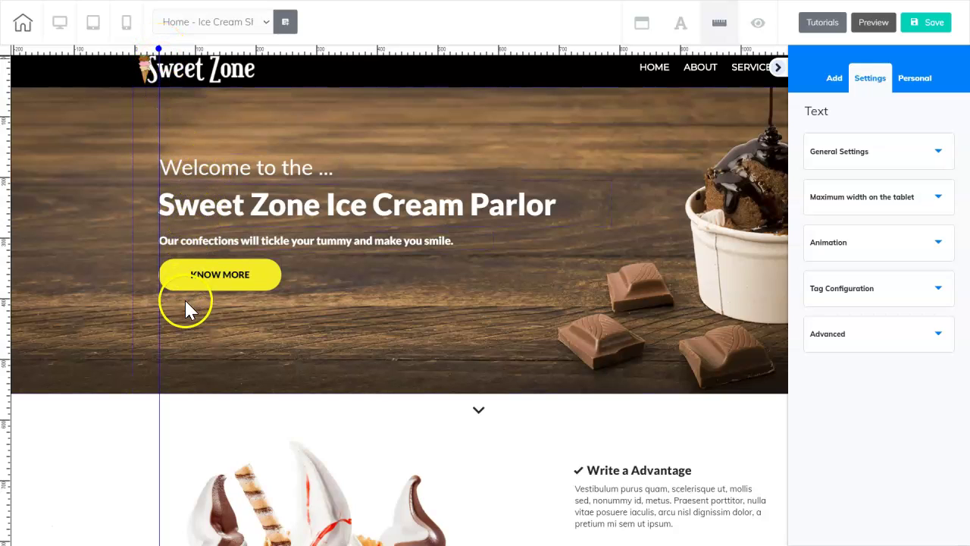
Nudge the welcome line, the hero title and the subtitle so they line up with the vertical guide and are evenly spaced.
left_click(232, 171)
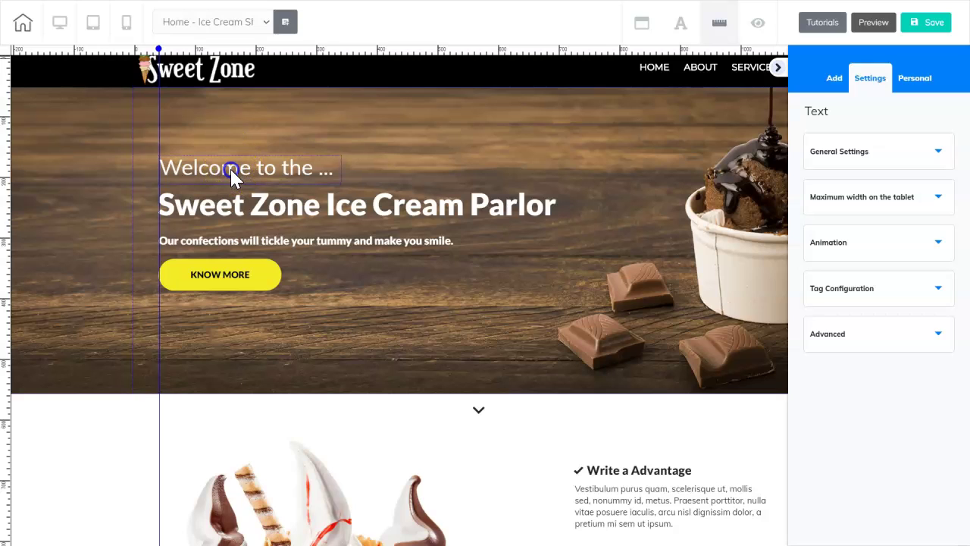
left_click(233, 173)
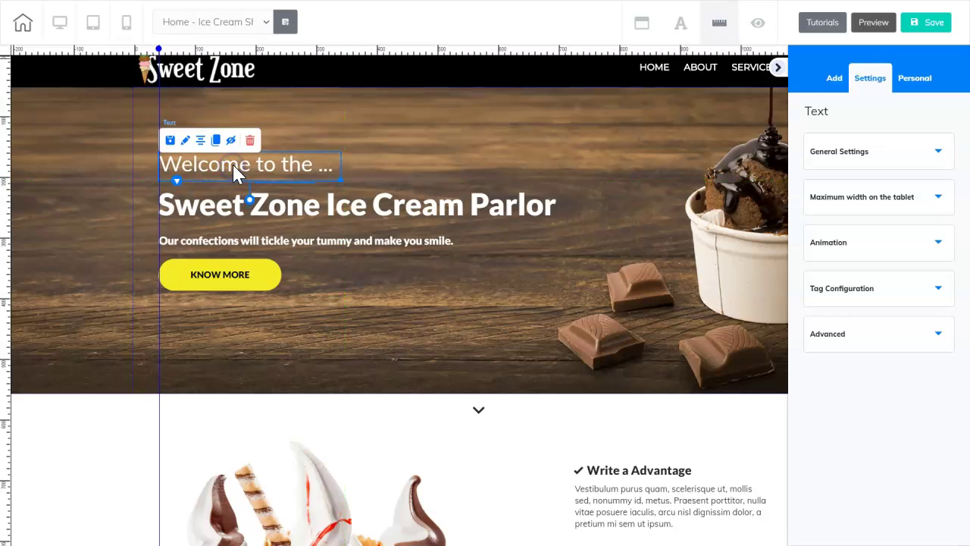
left_click(241, 166)
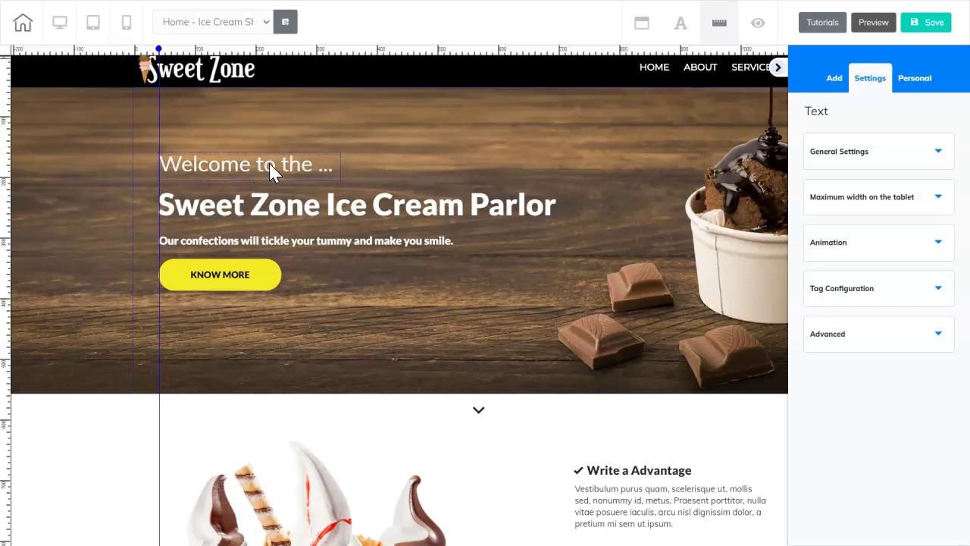
left_click(271, 214)
left_click_drag(271, 214, 276, 206)
left_click(273, 243)
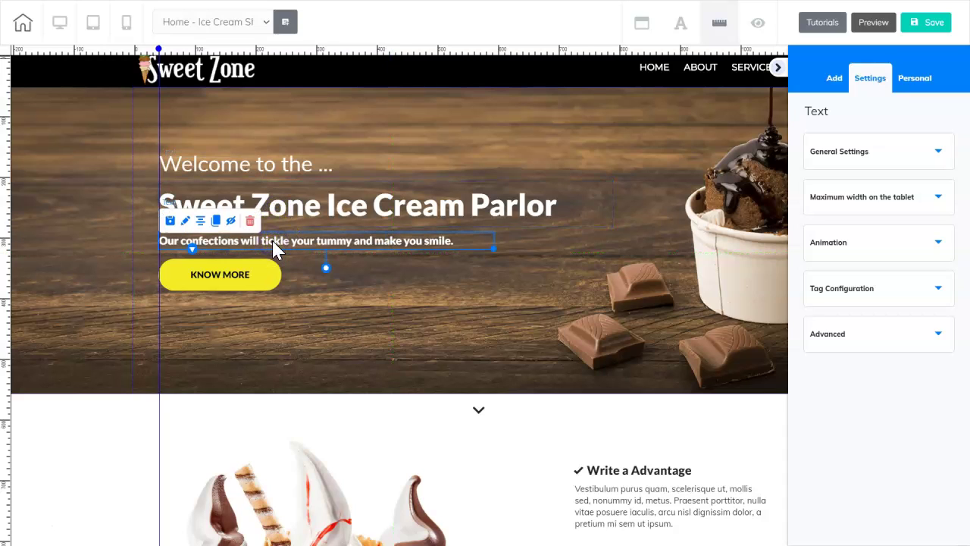
mouse_move(274, 246)
left_mouse_down()
mouse_move(297, 239)
mouse_move(280, 238)
left_mouse_up()
left_click(288, 184)
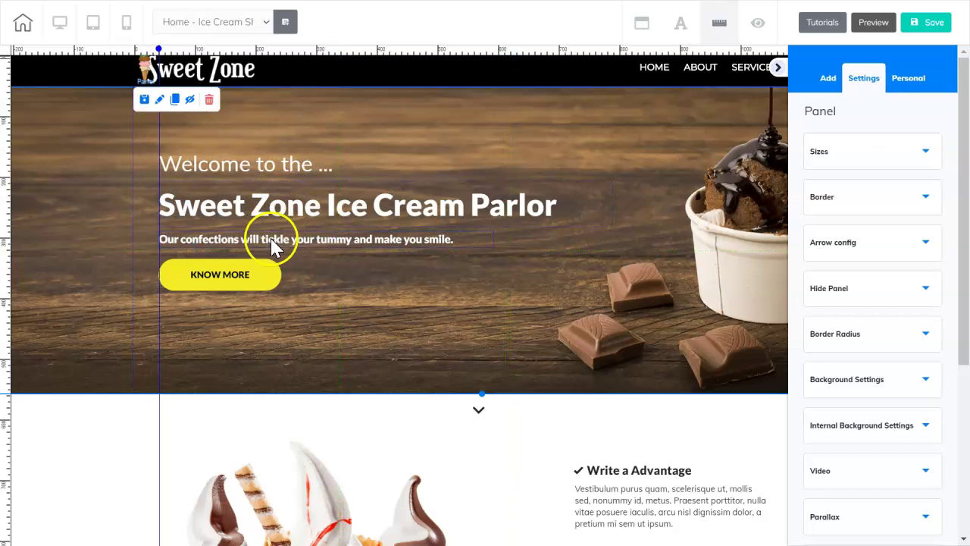
Move the KNOW MORE button slightly down to leave more space below the subtitle.
left_click(265, 286)
left_click_drag(265, 279, 265, 292)
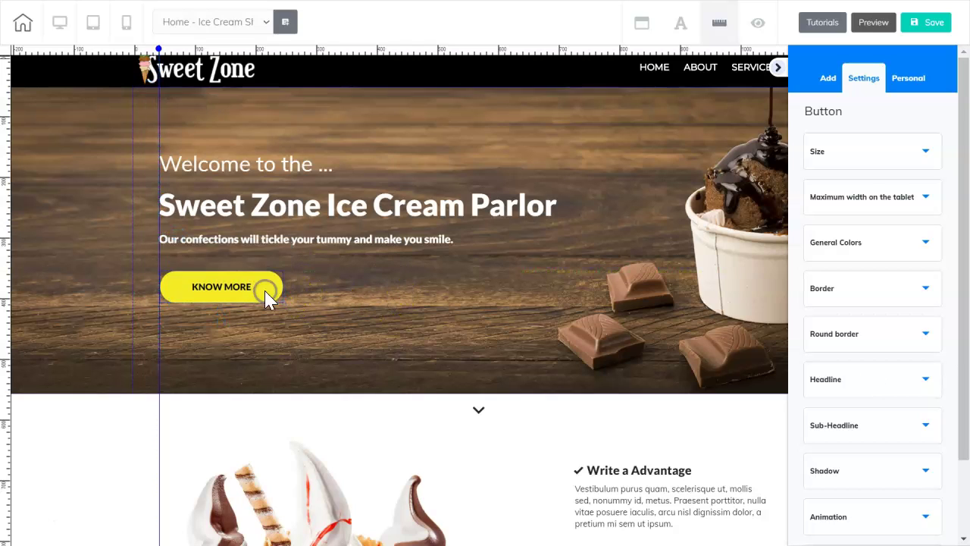
Set the KNOW MORE button's width to 215 and its height to 49.
left_click(393, 289)
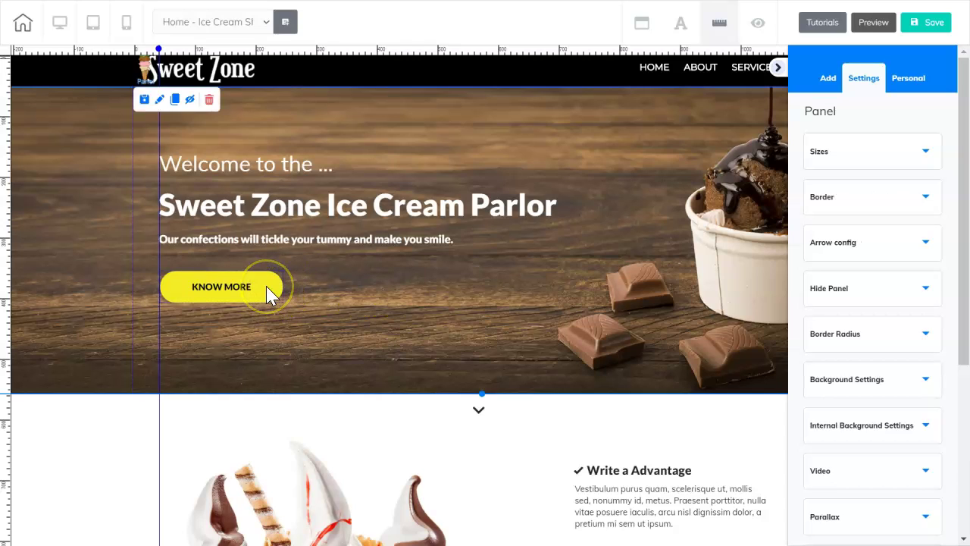
left_click(269, 292)
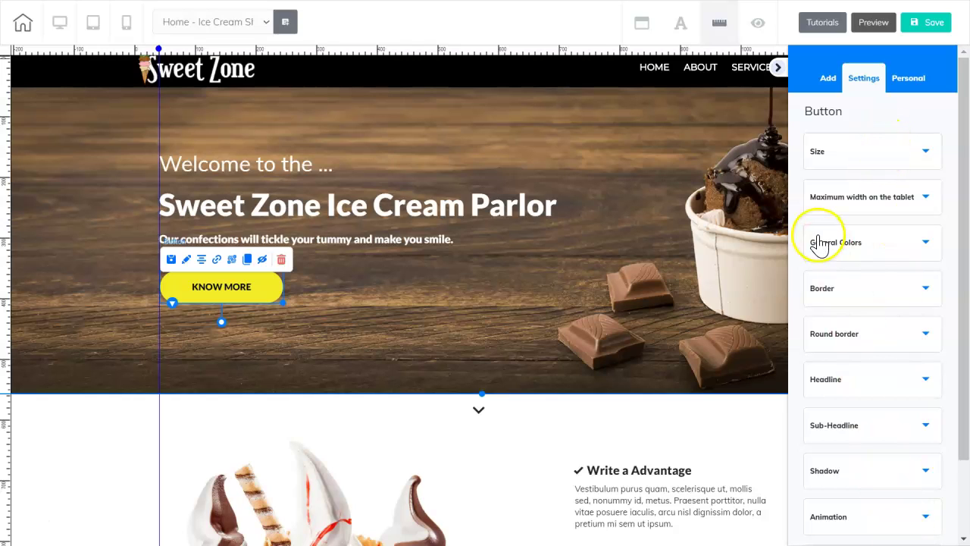
left_click(926, 155)
left_click(826, 213)
mouse_move(828, 216)
left_mouse_down()
mouse_move(842, 217)
mouse_move(826, 216)
left_mouse_up()
mouse_move(815, 270)
left_mouse_down()
mouse_move(829, 279)
mouse_move(813, 271)
left_mouse_up()
mouse_move(824, 214)
left_mouse_down()
mouse_move(842, 215)
mouse_move(828, 219)
left_mouse_up()
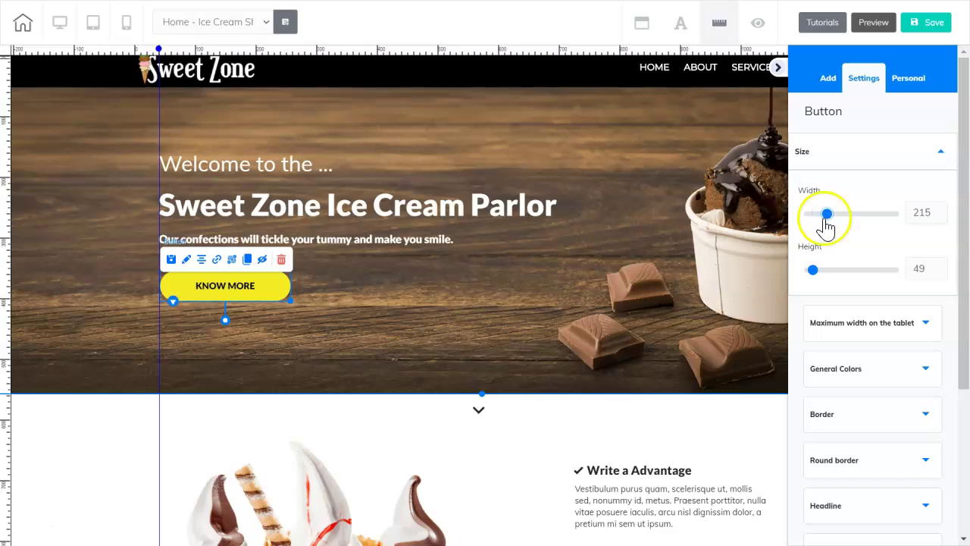
left_click(427, 281)
Review the KNOW MORE button's background and hover color settings and nudge the button slightly up toward the subtitle.
left_click(281, 277)
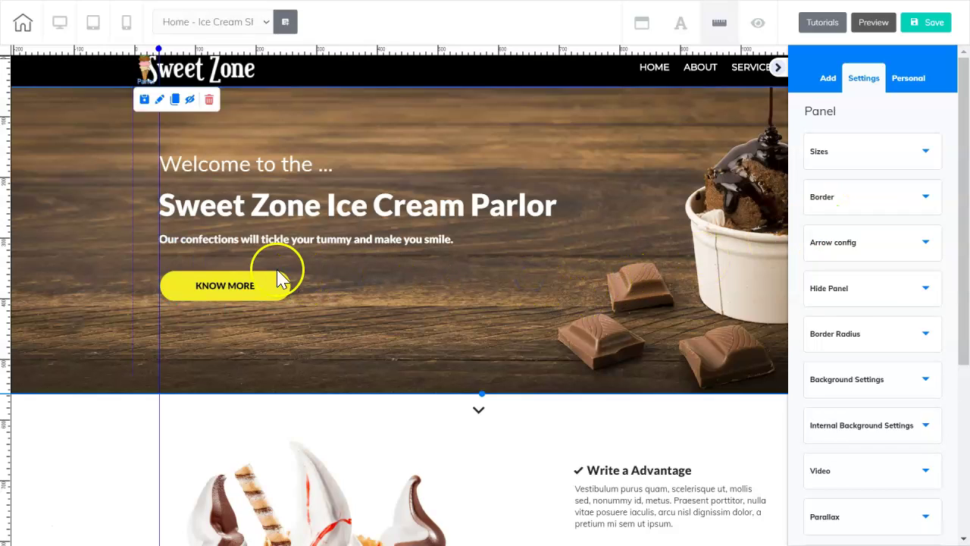
left_click(931, 372)
scroll(947, 370, "down", 3)
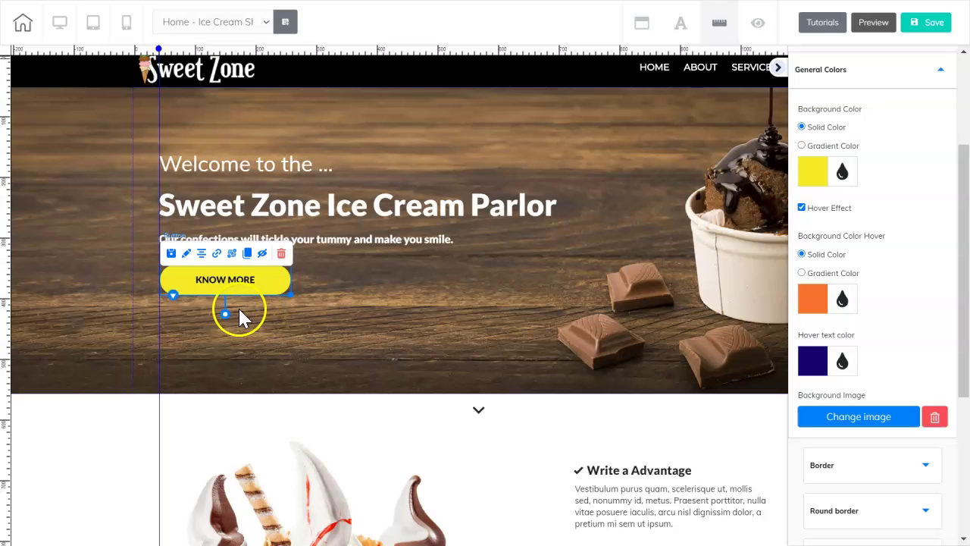
left_click(438, 288)
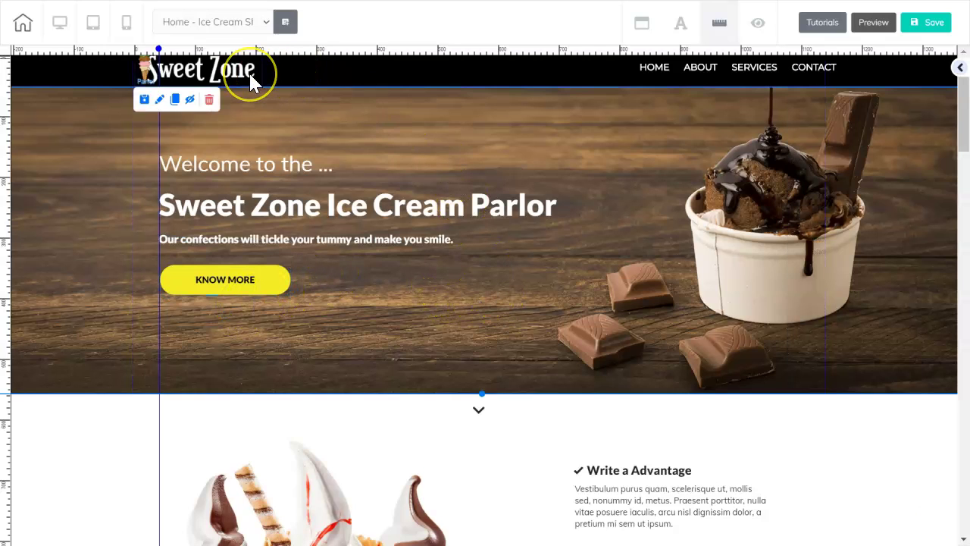
left_click(639, 170)
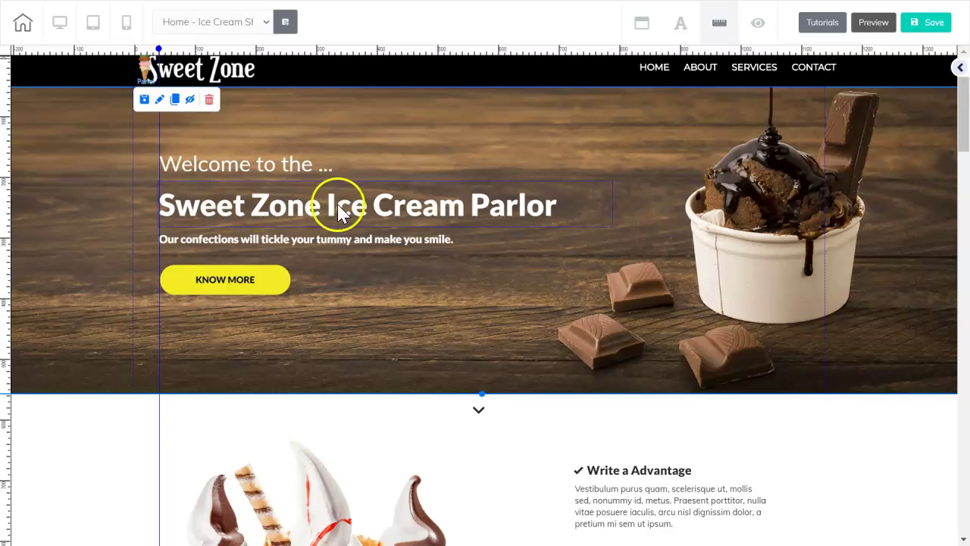
Replace the first "Write a Advantage" heading beside the ice cream cones with "Featured Benefit 1" and copy the new heading text.
scroll(601, 180, "down", 2)
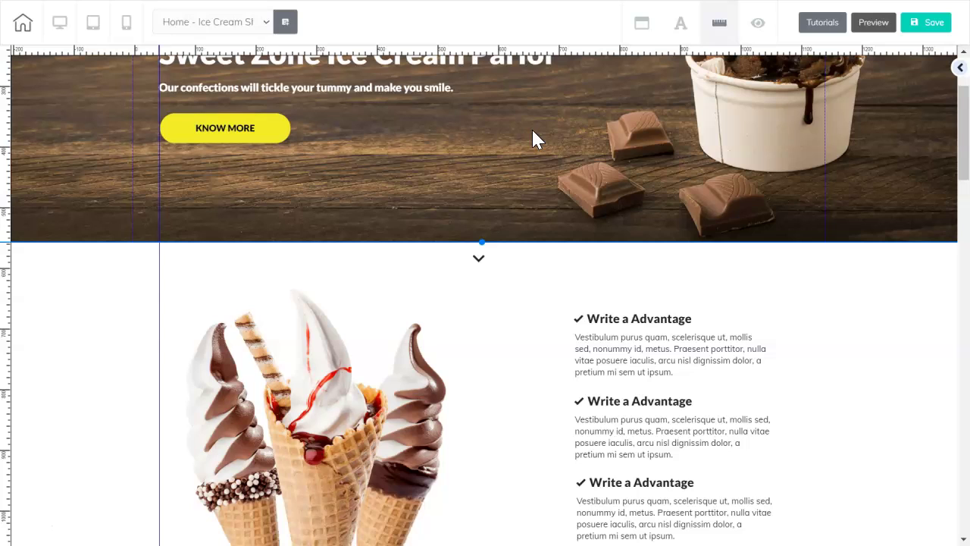
scroll(534, 139, "down", 3)
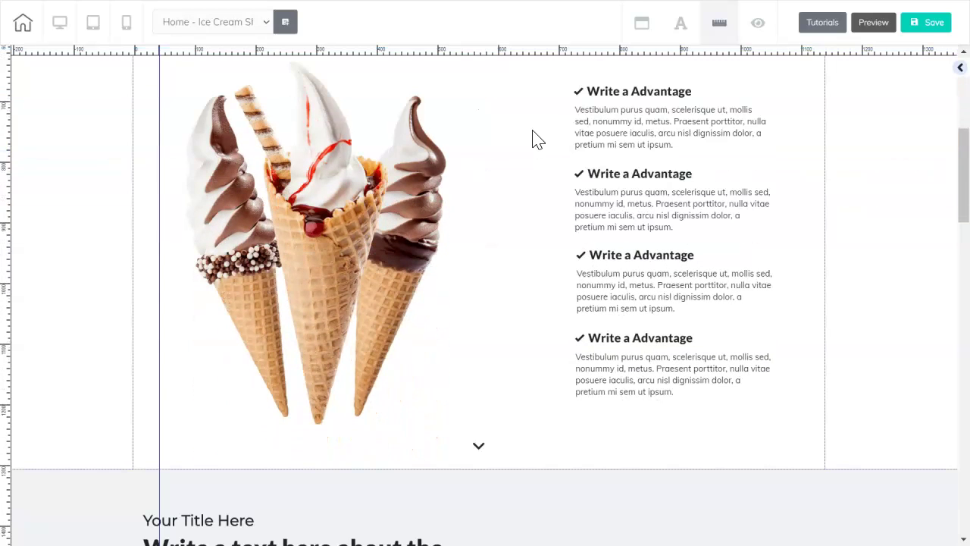
left_click(622, 97)
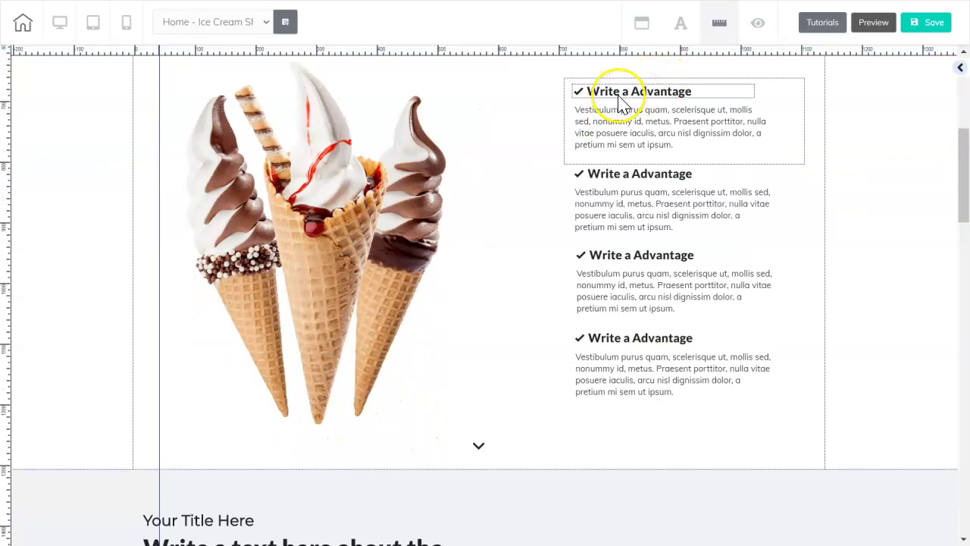
left_click(621, 96)
left_click_drag(693, 91, 588, 91)
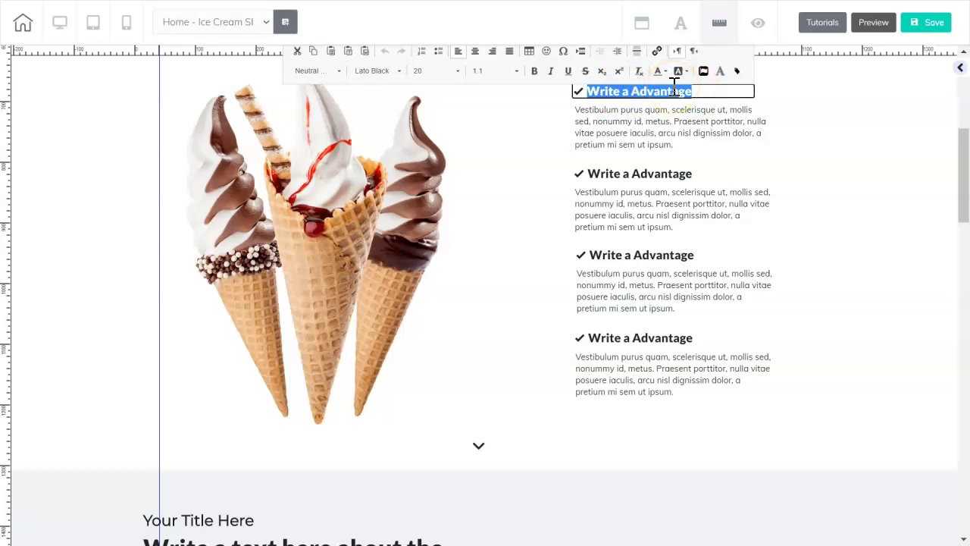
type("Featured Benefit 1")
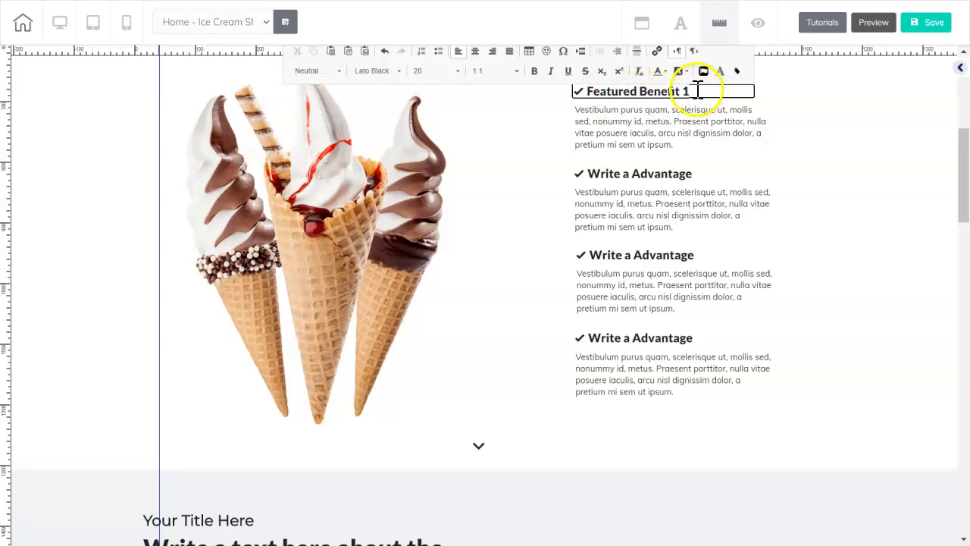
left_click_drag(697, 91, 589, 94)
right_click(628, 90)
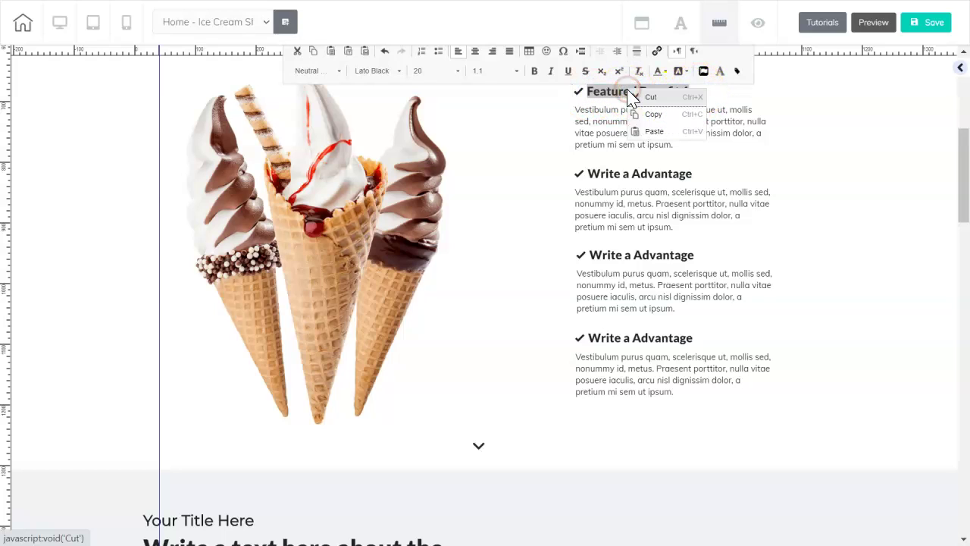
left_click(649, 112)
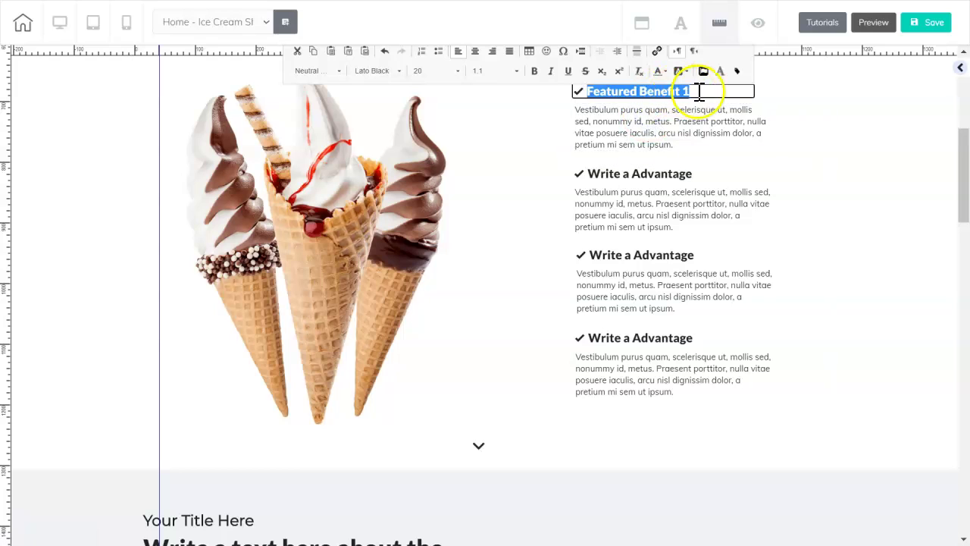
left_click(765, 95)
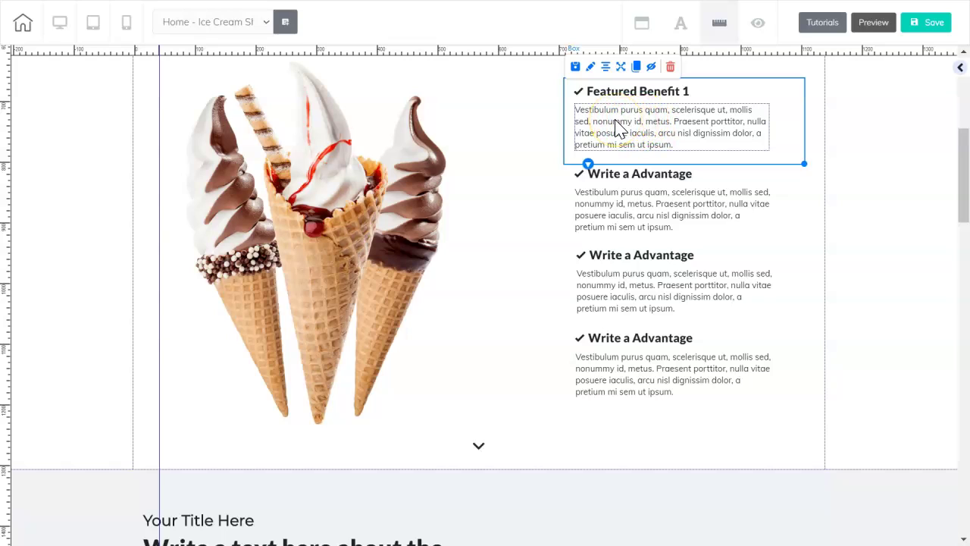
Replace the placeholder paragraph under the Featured Benefit 1 heading with "This is my favorite flavor.".
left_click(642, 129)
left_click(643, 128)
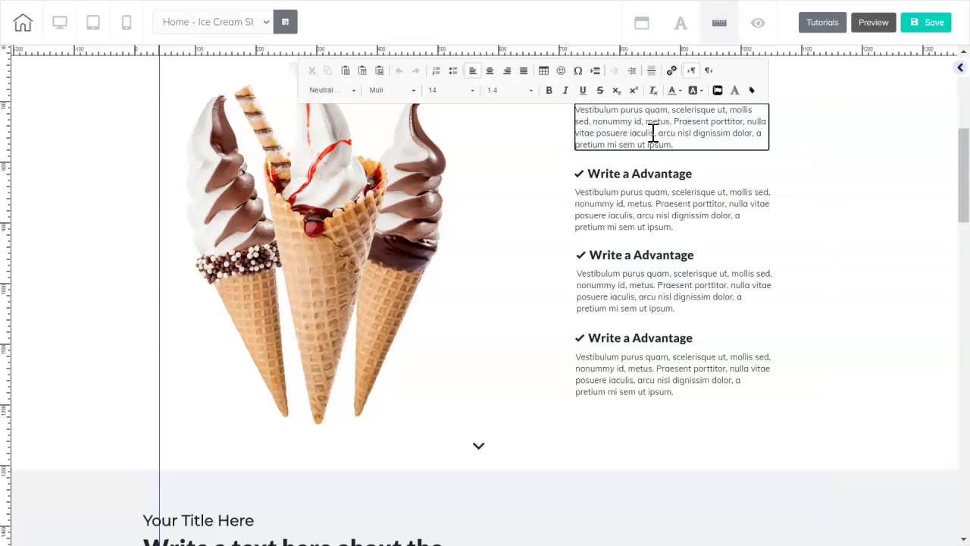
left_click_drag(672, 144, 574, 110)
key("ctrl+v")
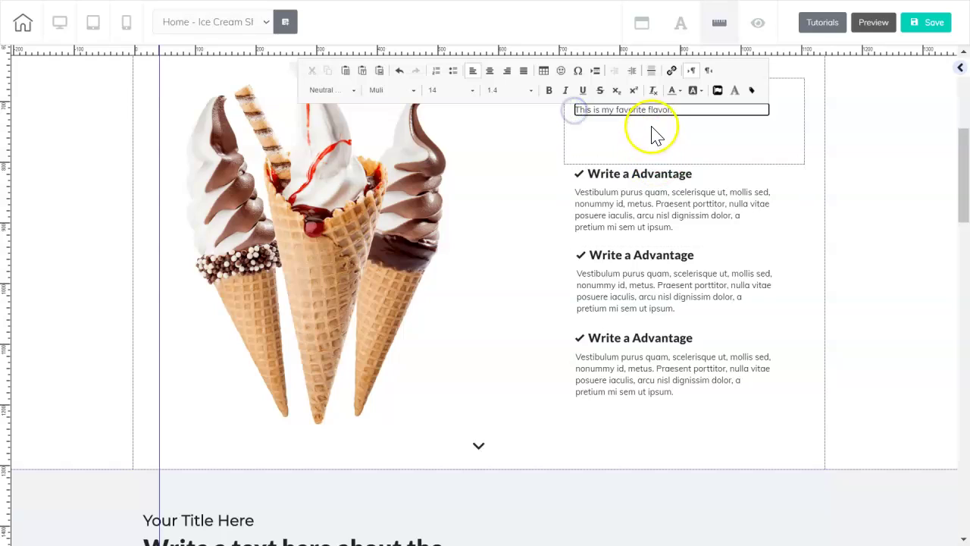
left_click(654, 132)
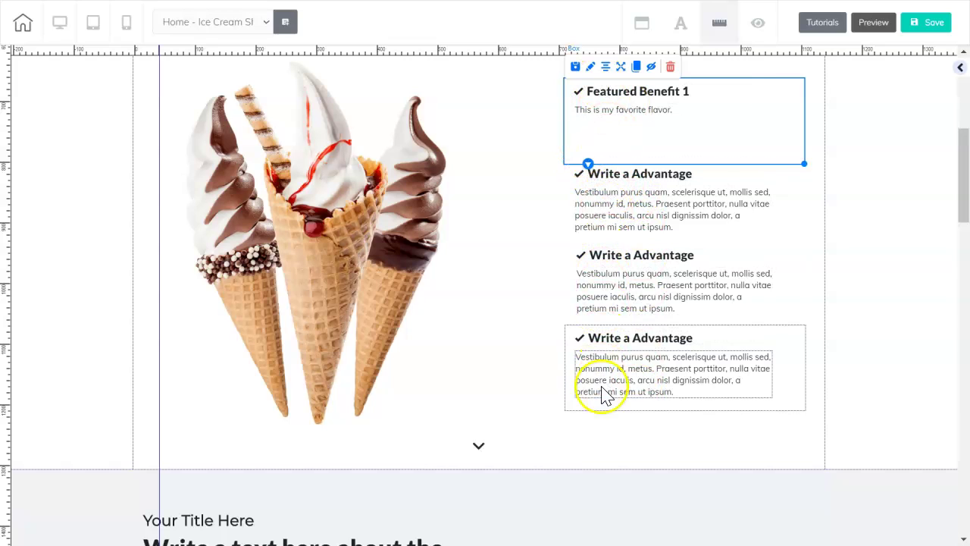
Move the box holding the Featured Benefit 1 heading and its text slightly up and to the right.
left_click(704, 121)
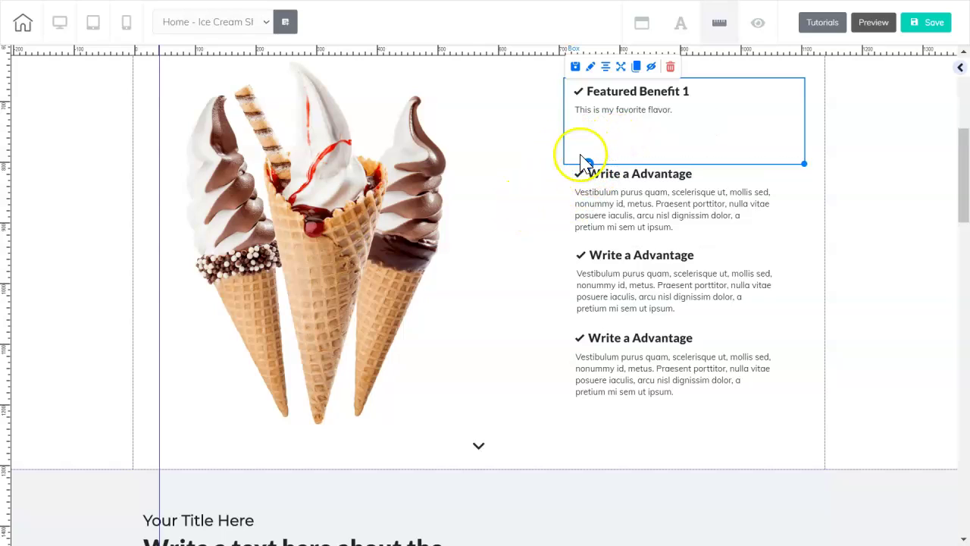
left_click(546, 147)
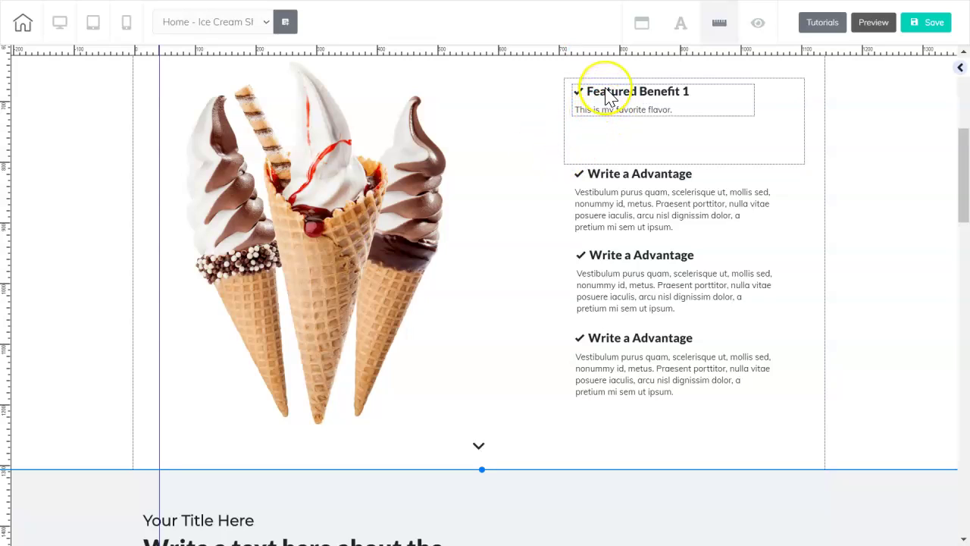
left_click(606, 96)
left_click(579, 70)
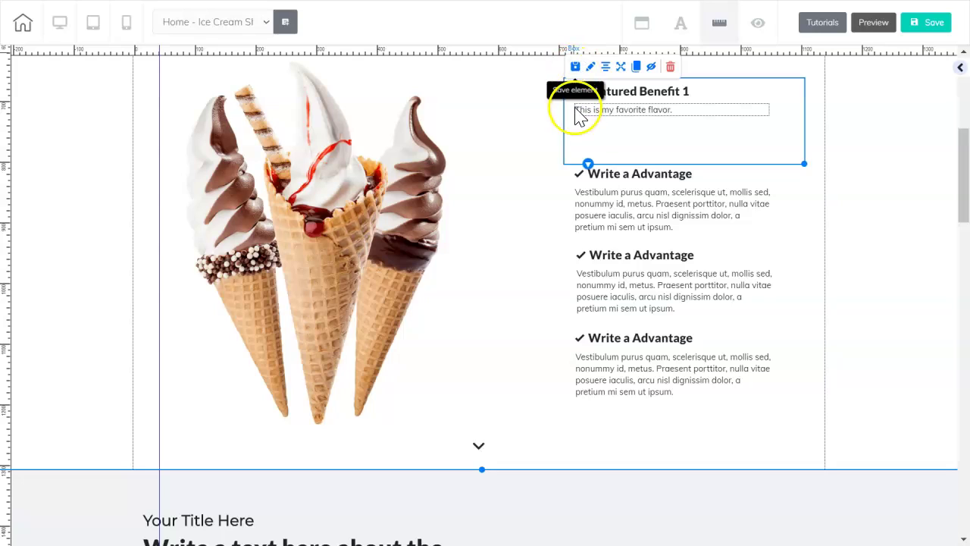
left_click(589, 138)
left_click(505, 144)
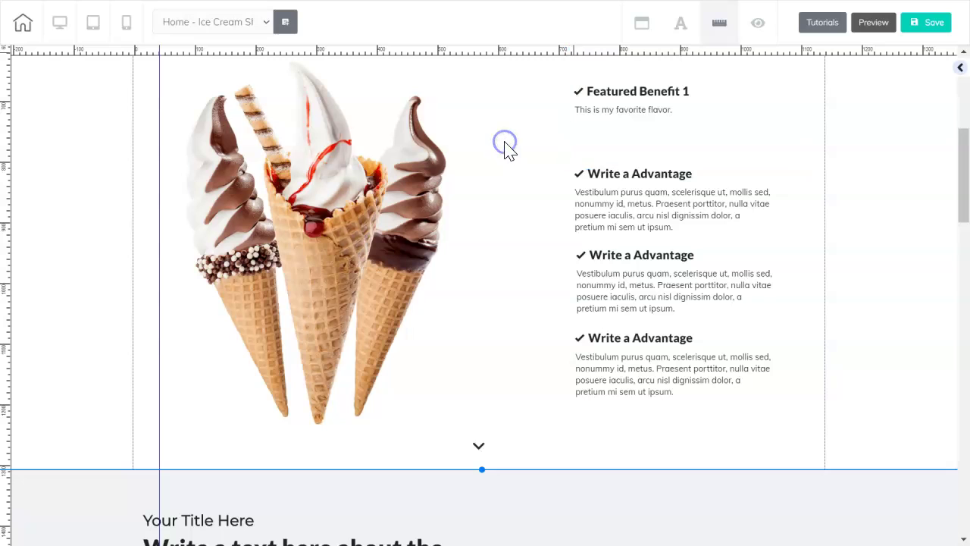
left_click_drag(753, 156, 789, 137)
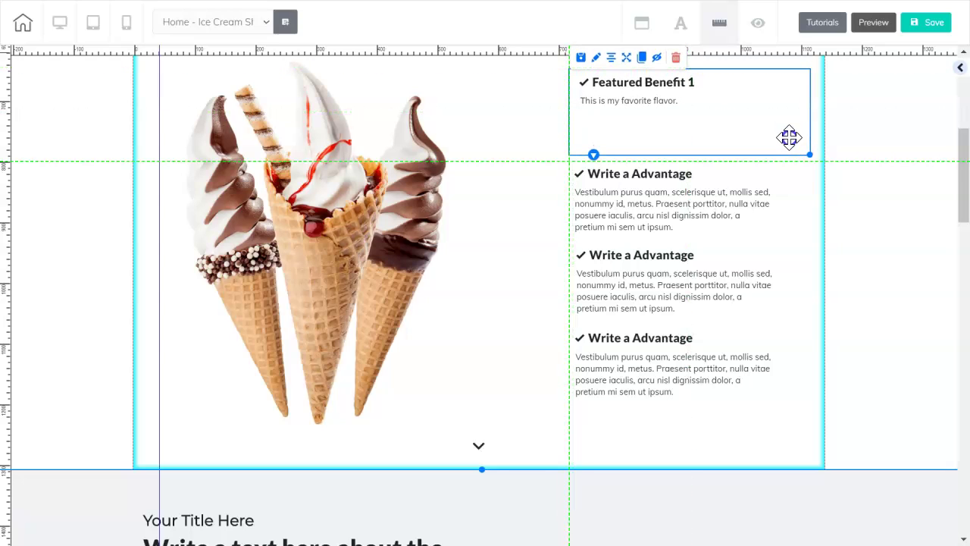
left_click_drag(789, 137, 783, 138)
left_click(799, 145)
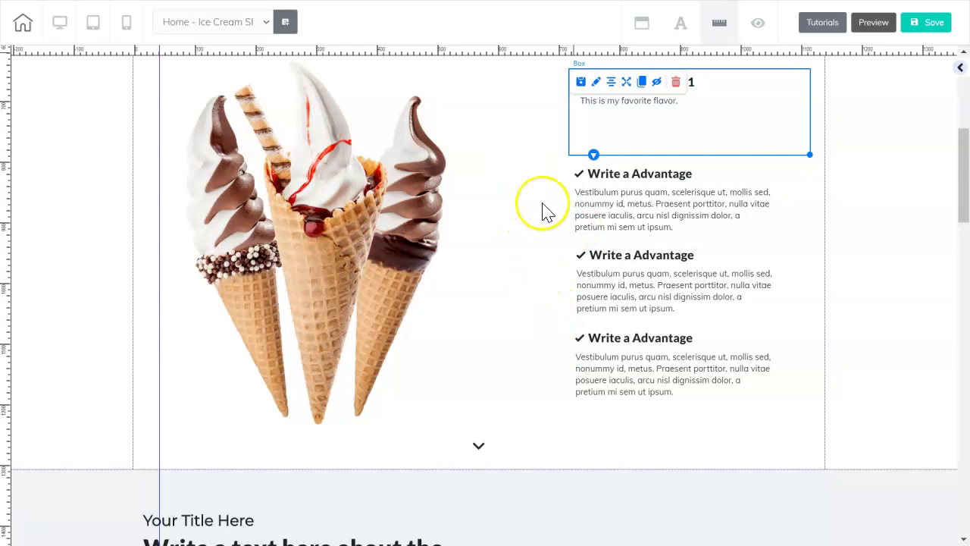
left_click(865, 201)
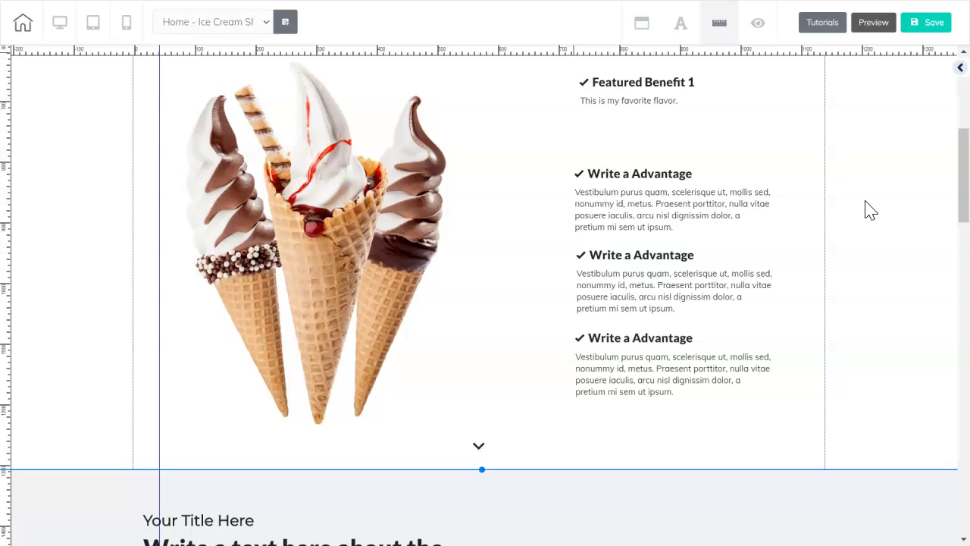
Examine the title, heading and paragraph text elements in the company benefits section.
left_click_drag(961, 144, 961, 213)
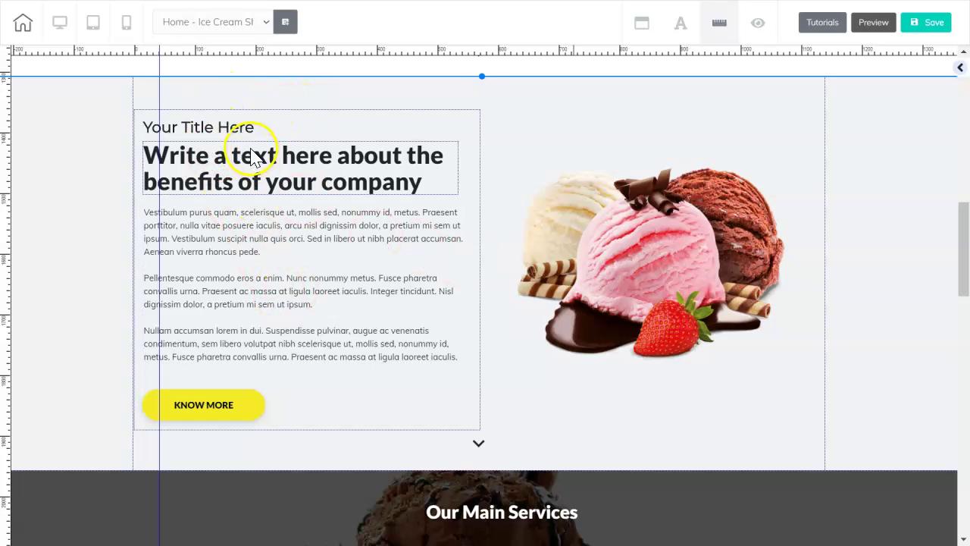
left_click(207, 131)
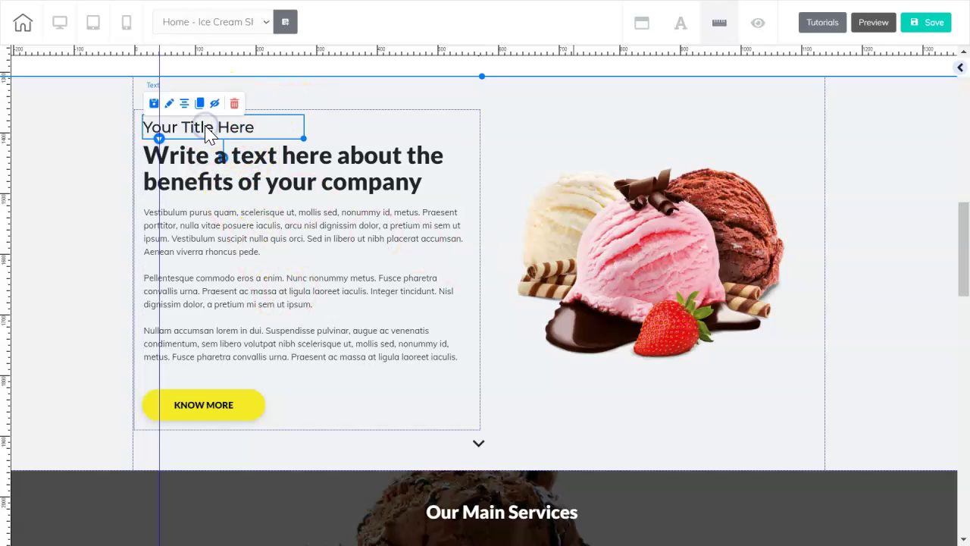
left_click(257, 171)
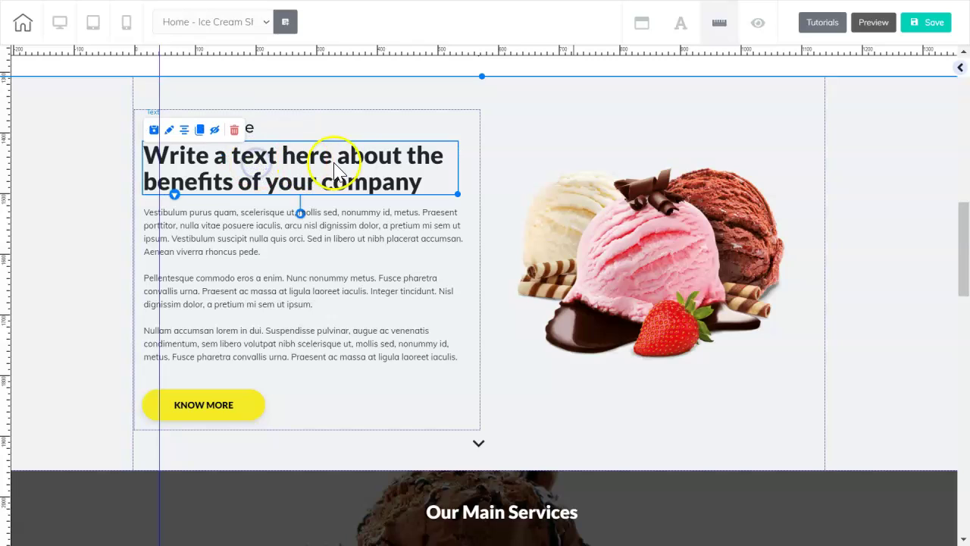
left_click(339, 235)
left_click(339, 235)
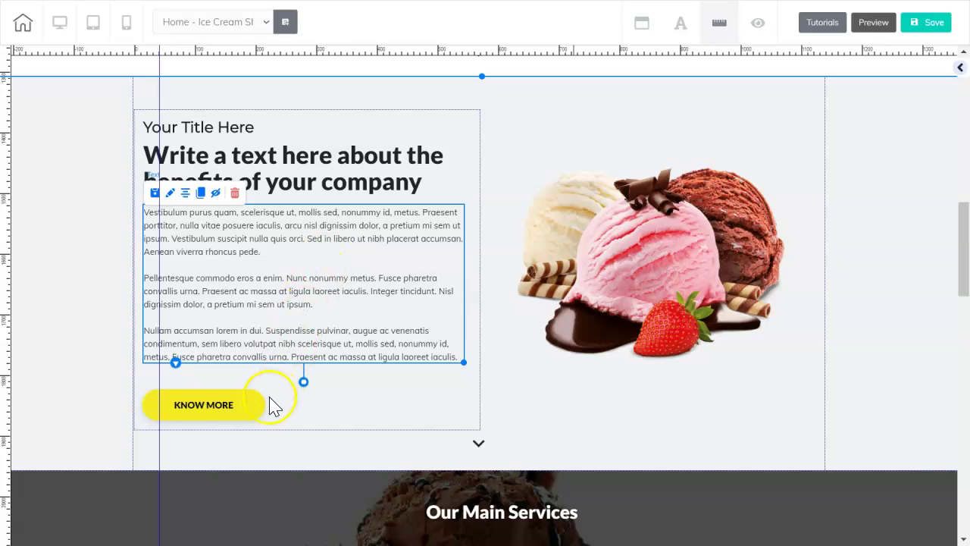
Examine the Service C icon and its label as separate image and text elements in the Our Main Services section.
scroll(260, 412, "down", 5)
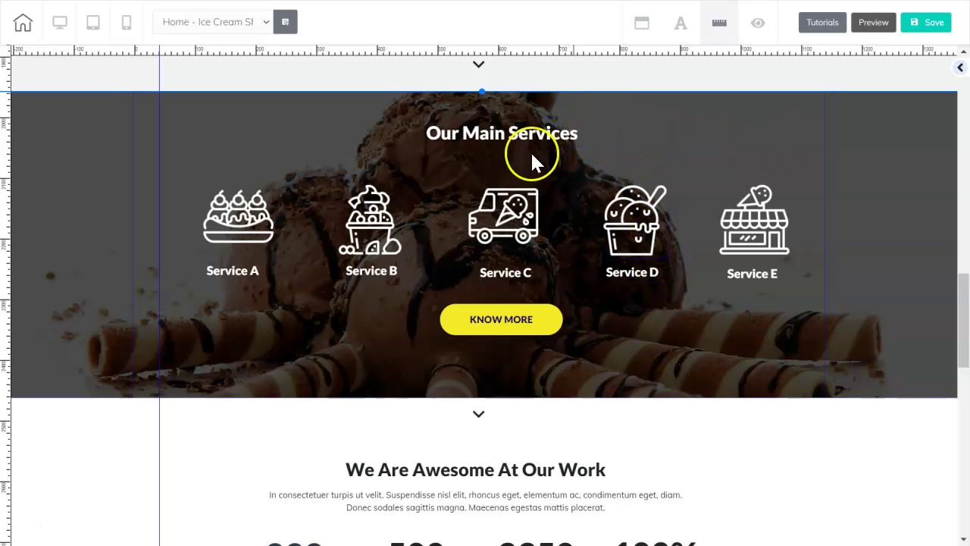
left_click(514, 216)
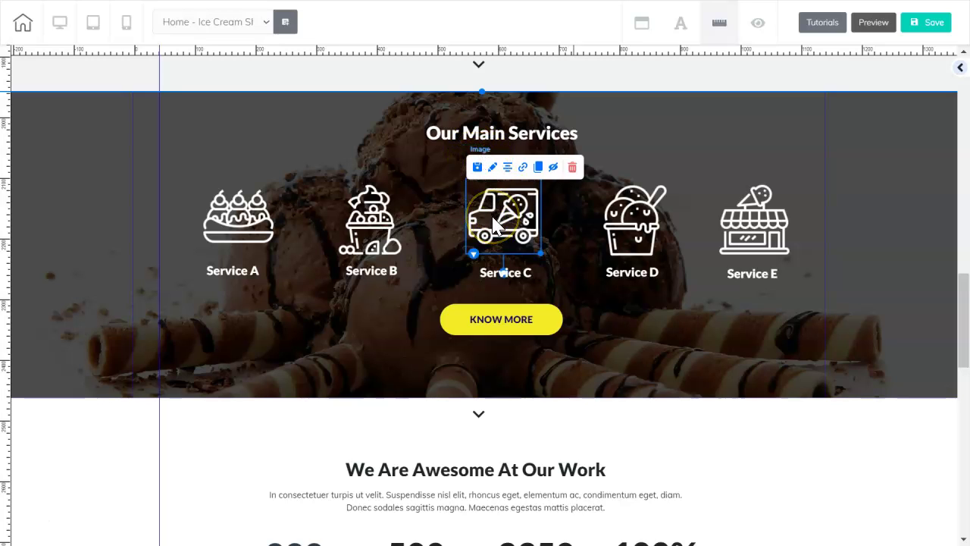
left_click(519, 276)
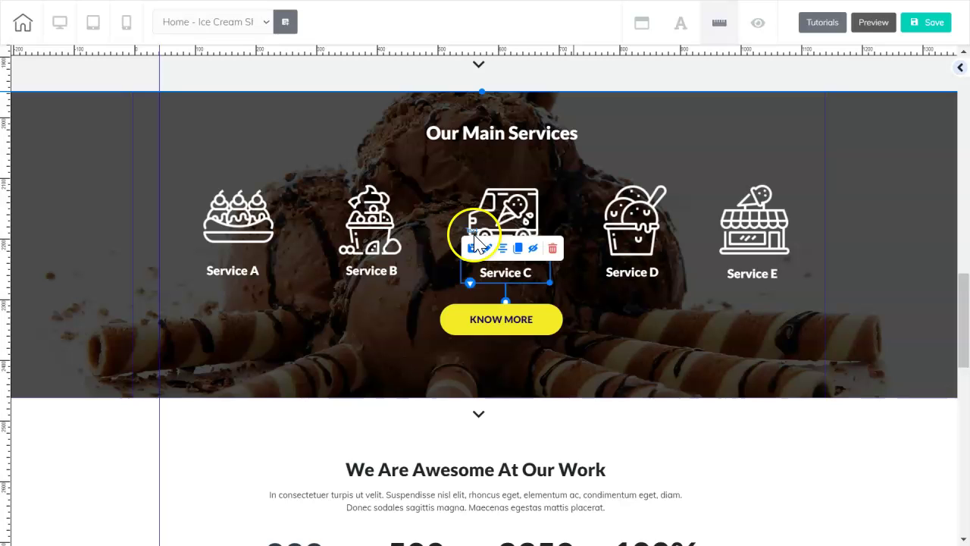
left_click(569, 200)
left_click(533, 247)
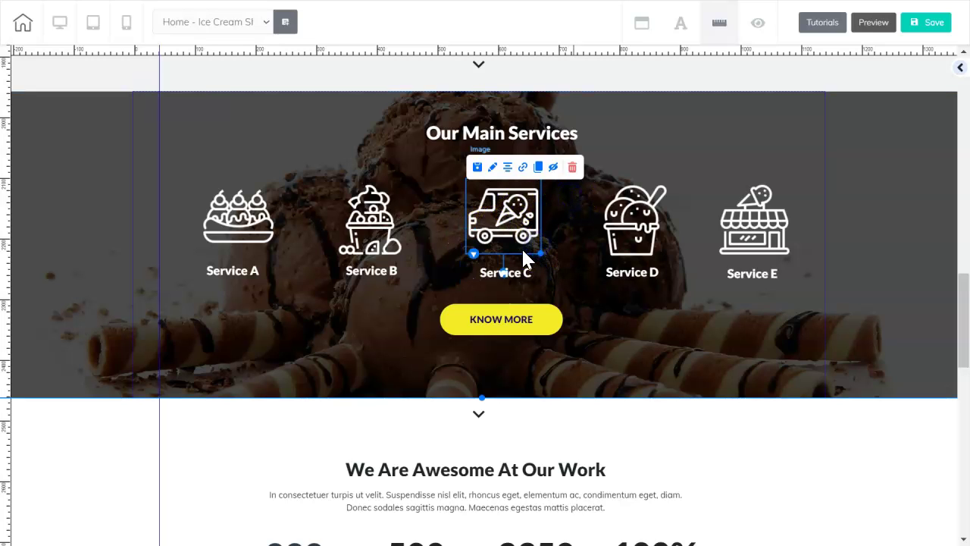
left_click(538, 272)
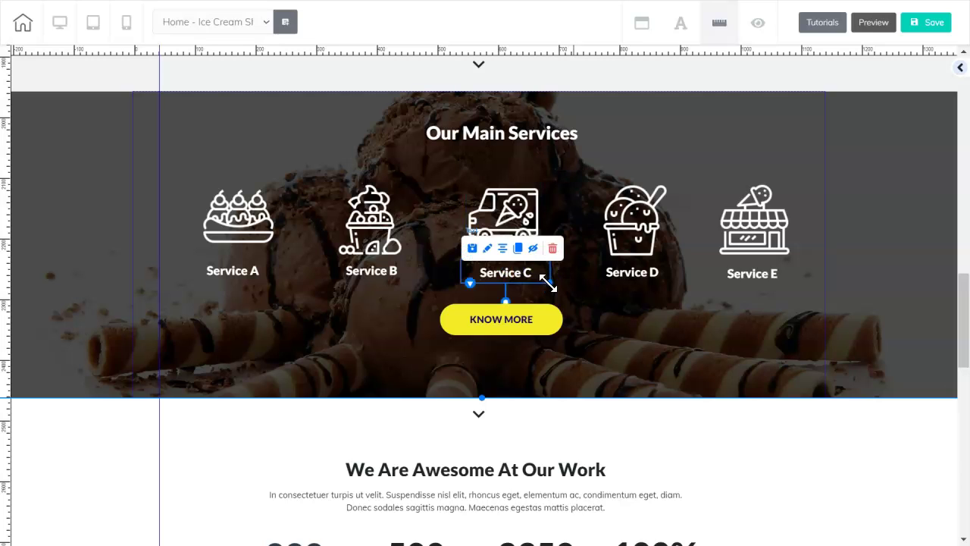
left_click(554, 298)
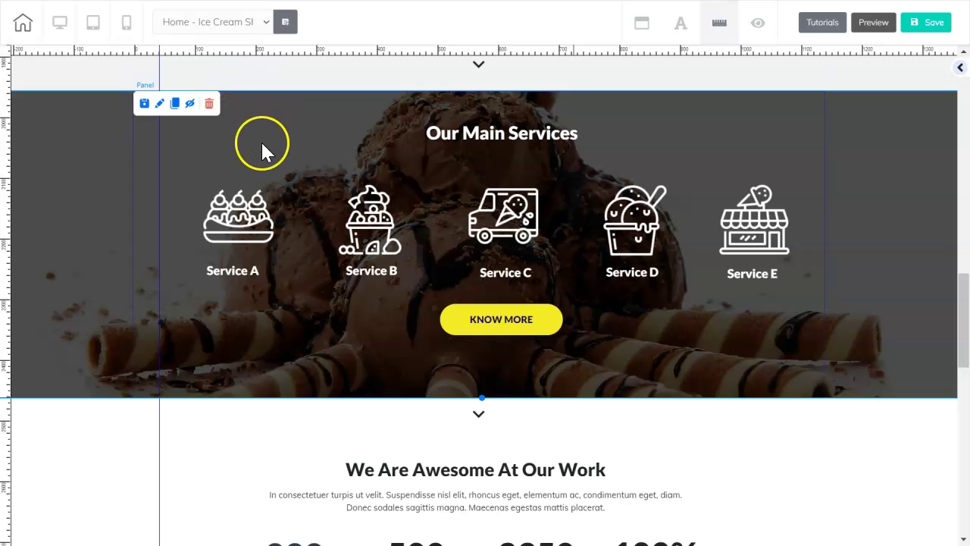
Examine the settings available for the Our Main Services panel.
double_click(307, 131)
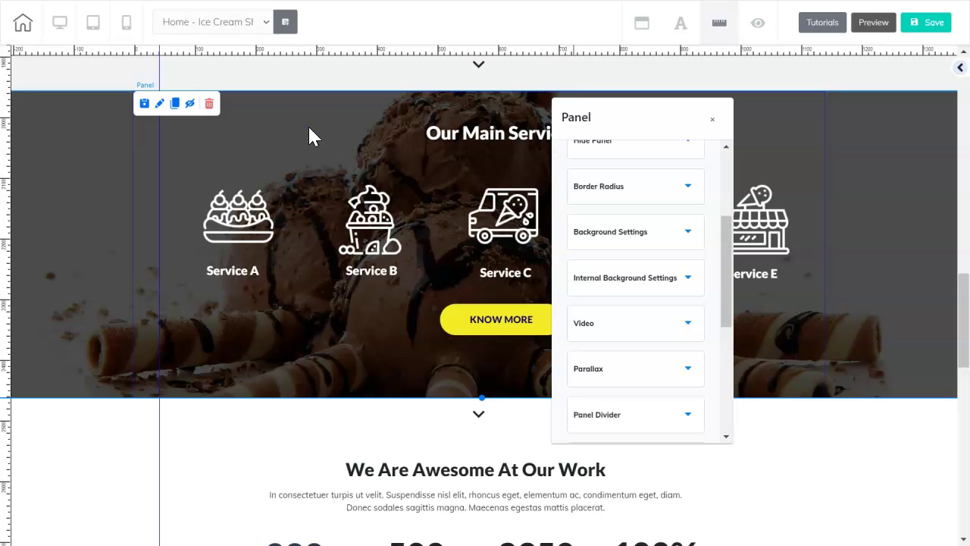
left_click_drag(725, 282, 717, 186)
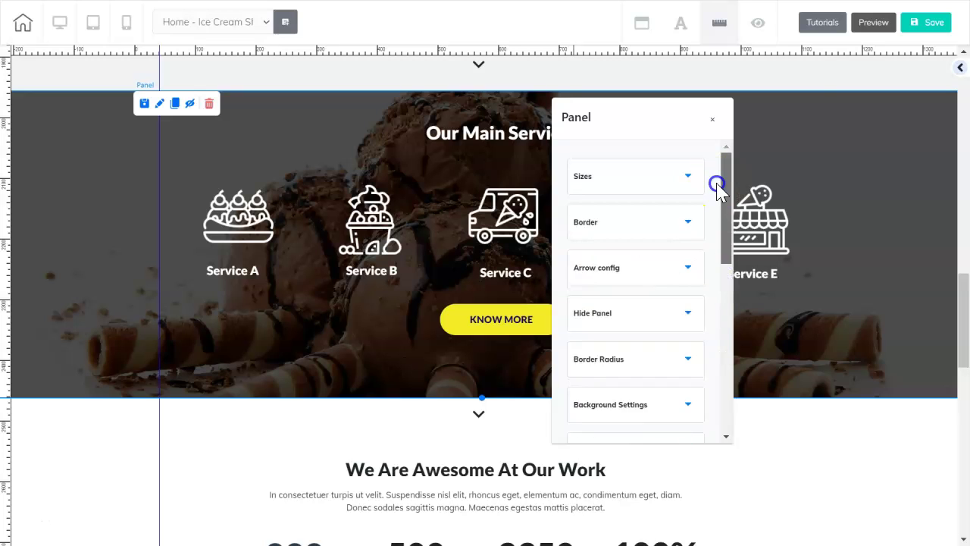
scroll(581, 190, "down", 1)
left_click(292, 112)
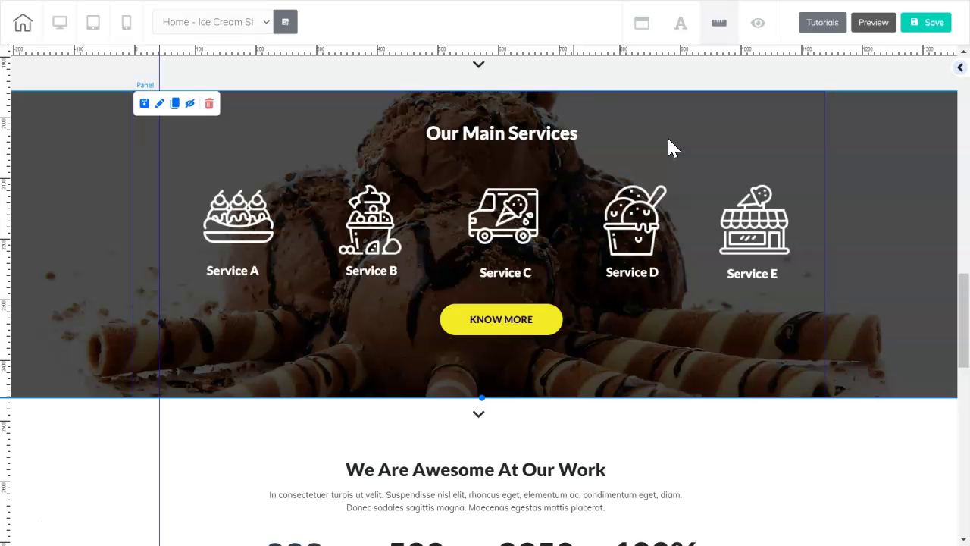
Hide the Our Main Services panel, and restore it from the hidden elements.
left_click(190, 104)
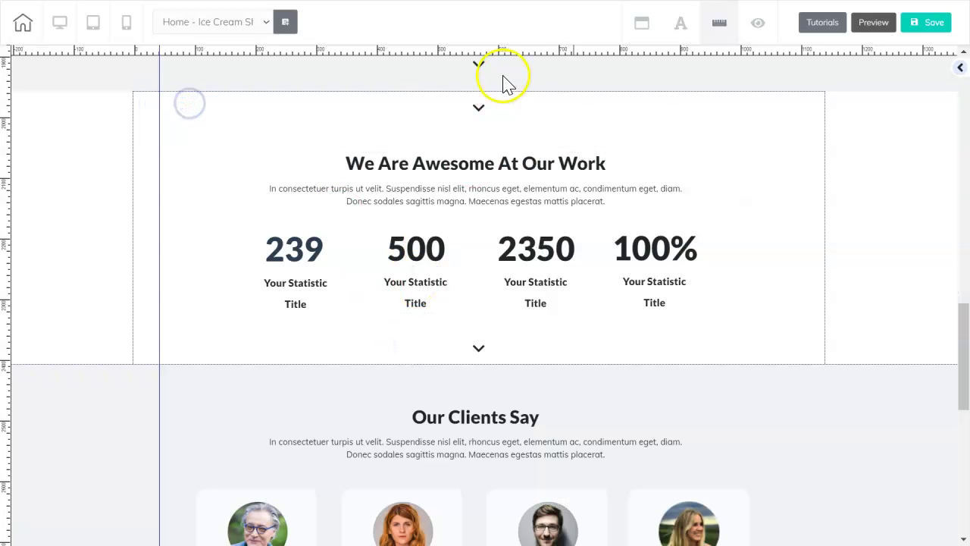
left_click_drag(965, 386, 952, 275)
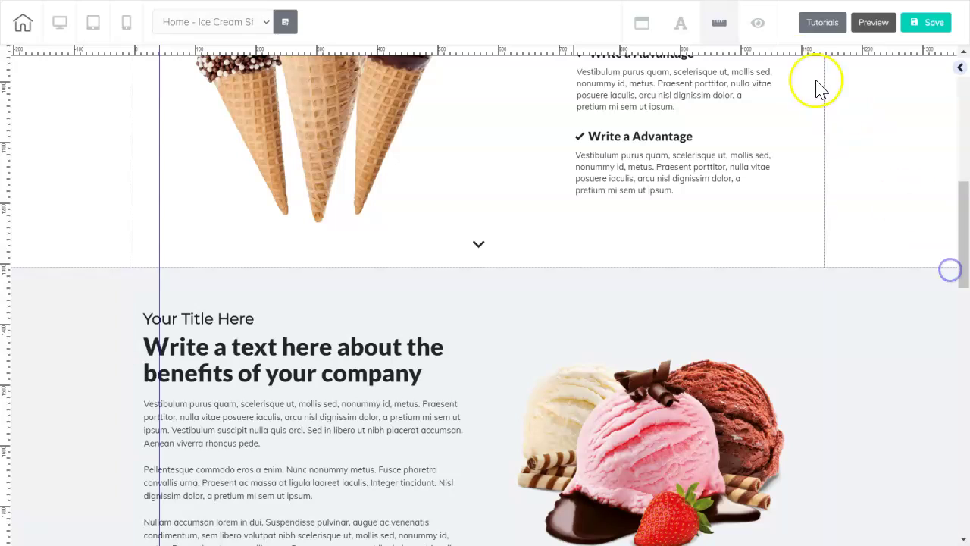
left_click(757, 24)
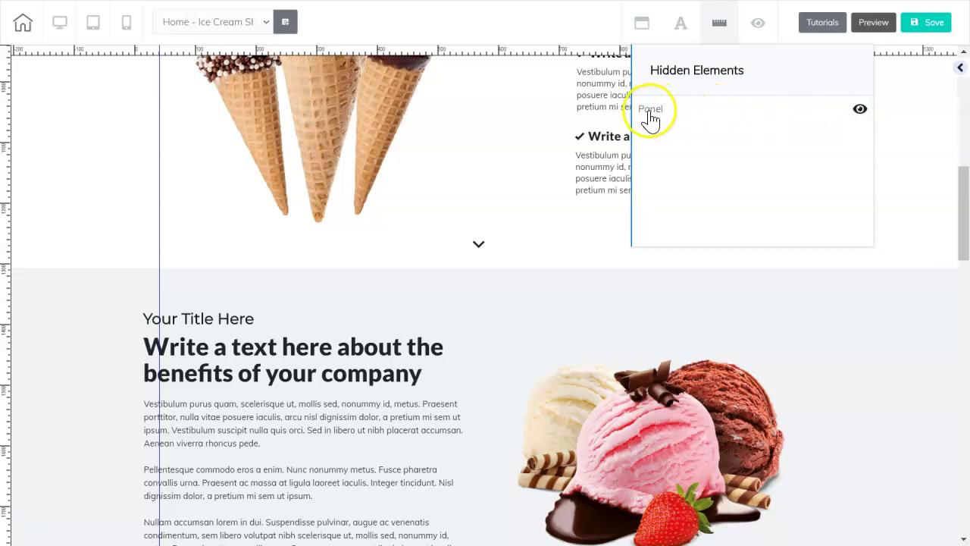
left_click(859, 110)
left_click_drag(963, 185, 966, 285)
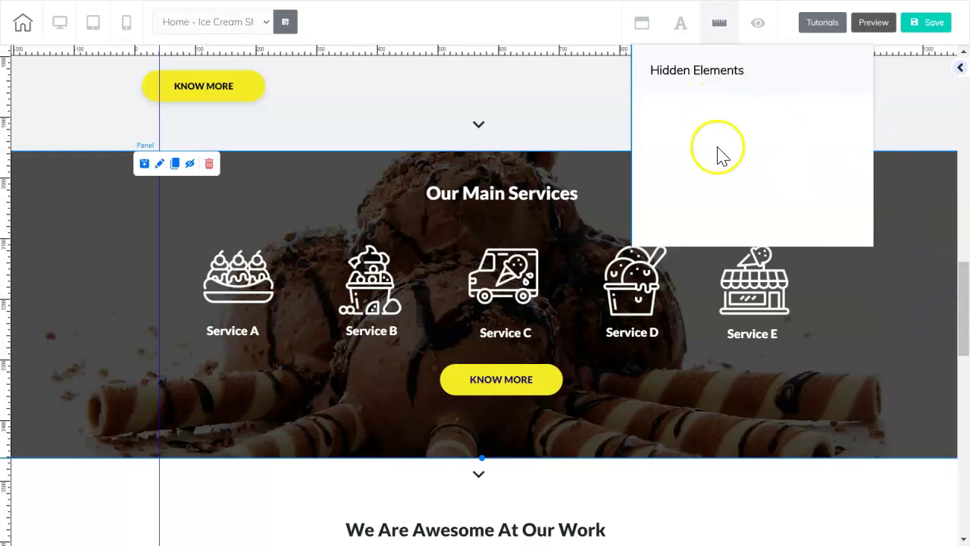
left_click(758, 25)
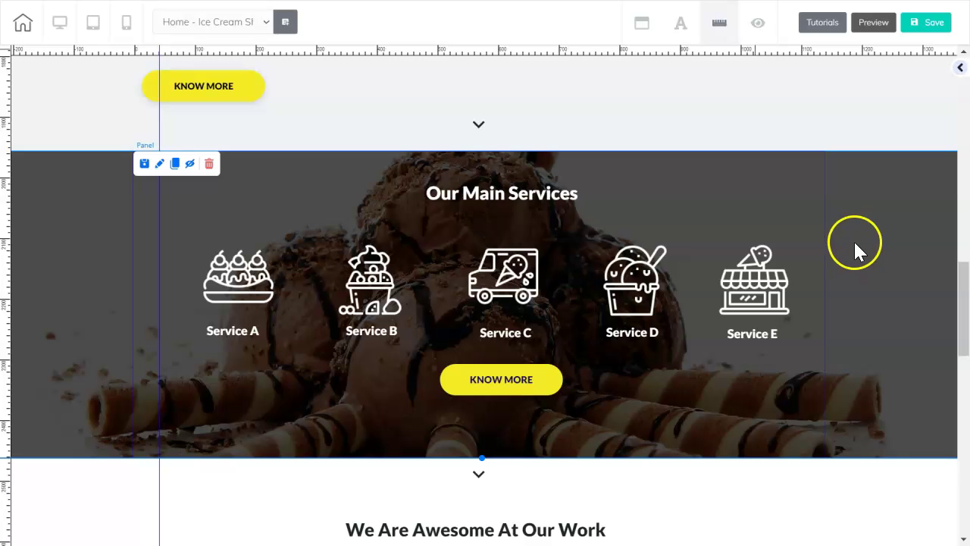
Examine the heading's text settings in the We Are Awesome At Our Work section, and review the testimonials, contact banner and footer sections.
scroll(864, 247, "down", 4)
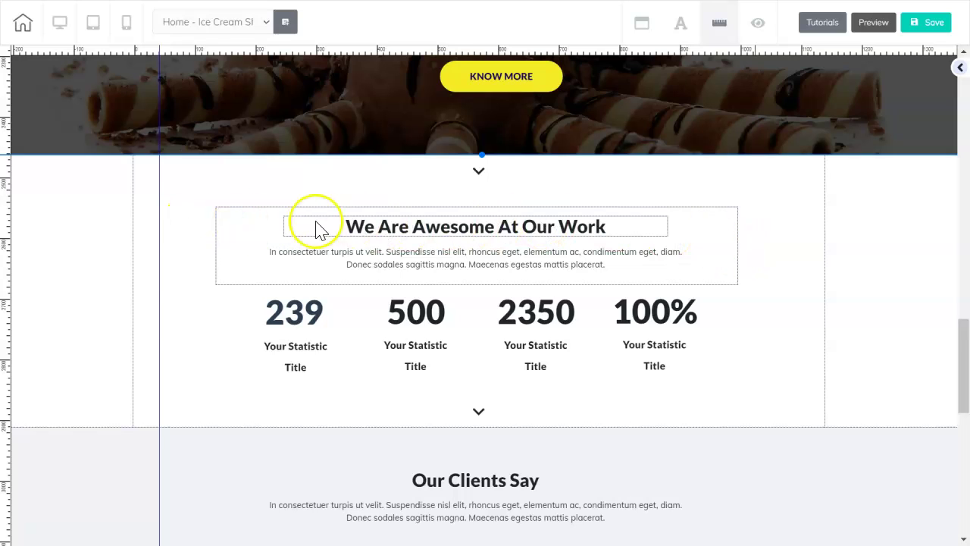
left_click(433, 230)
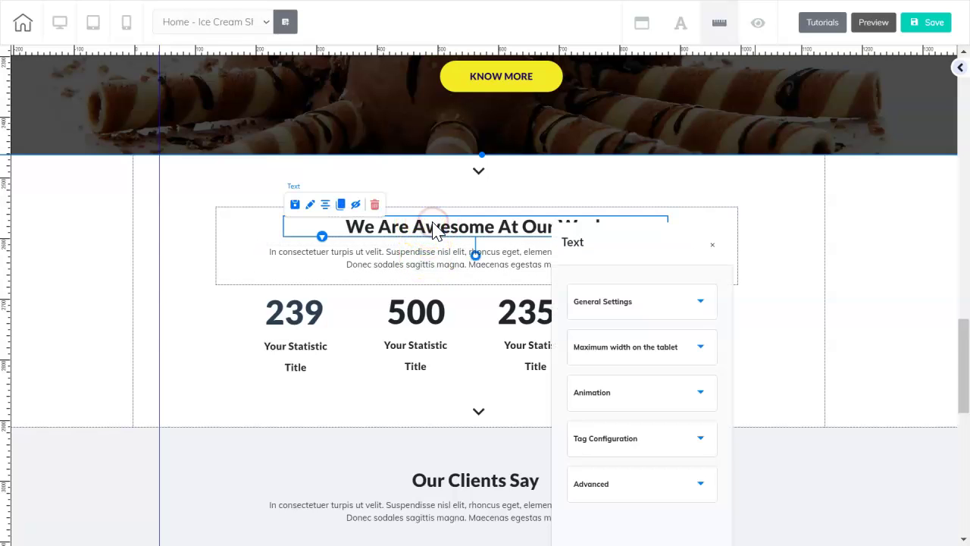
left_click(341, 228)
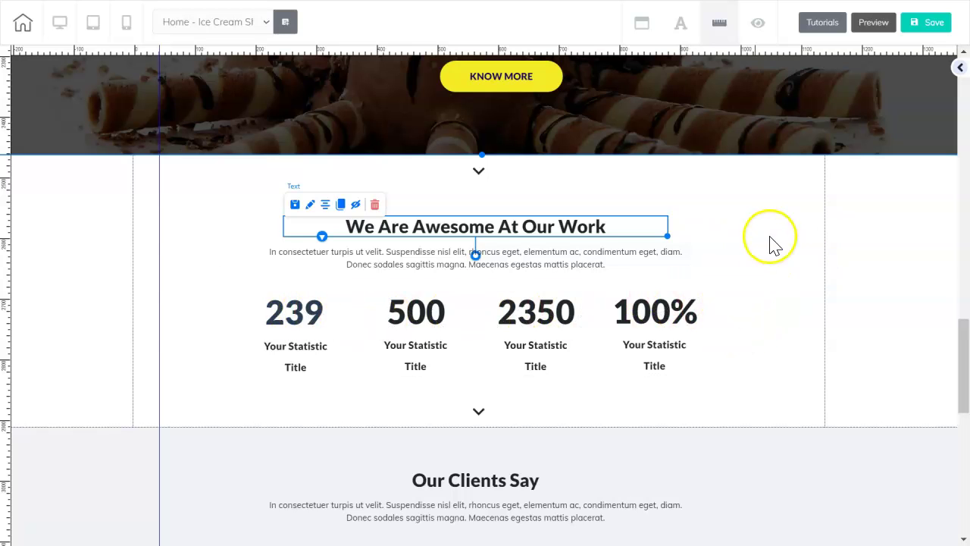
scroll(758, 222, "down", 3)
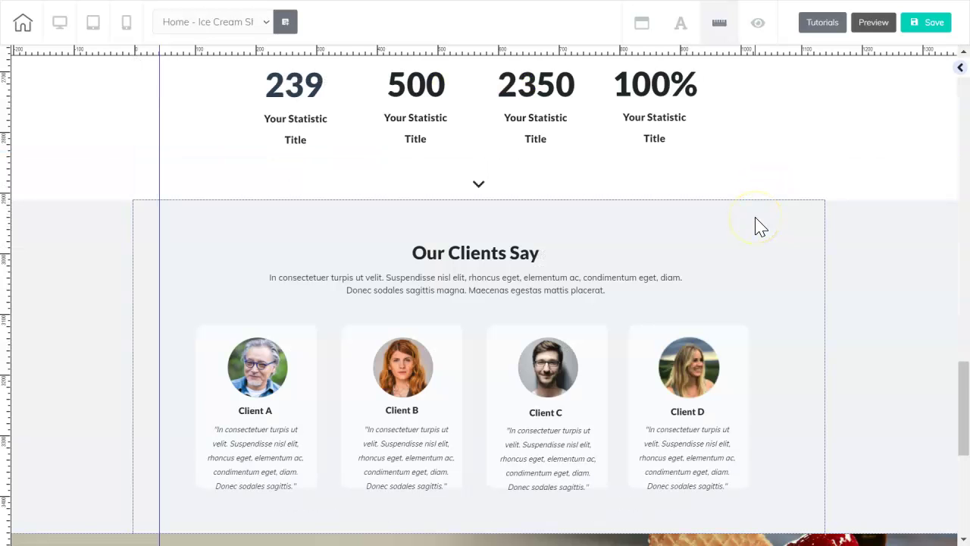
scroll(761, 224, "down", 2)
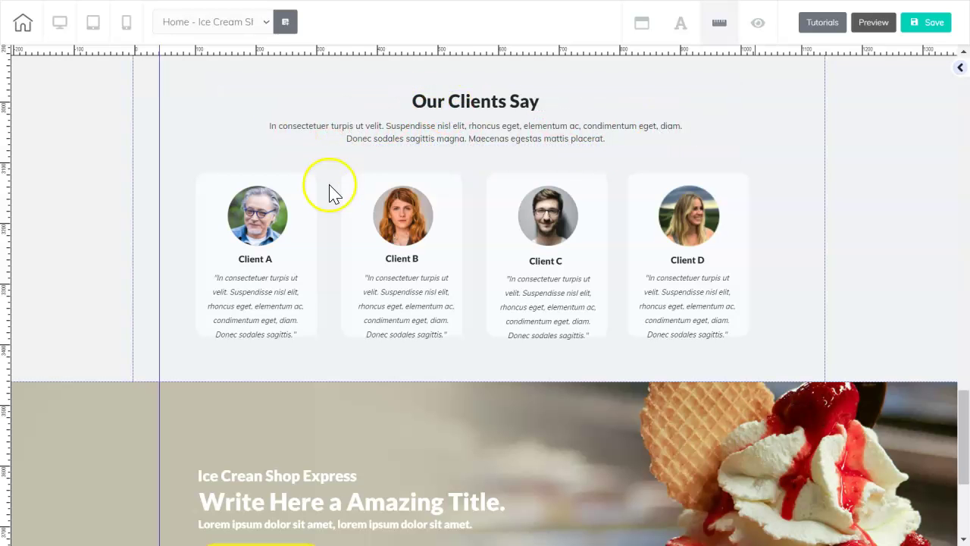
scroll(788, 174, "down", 3)
left_click(608, 236)
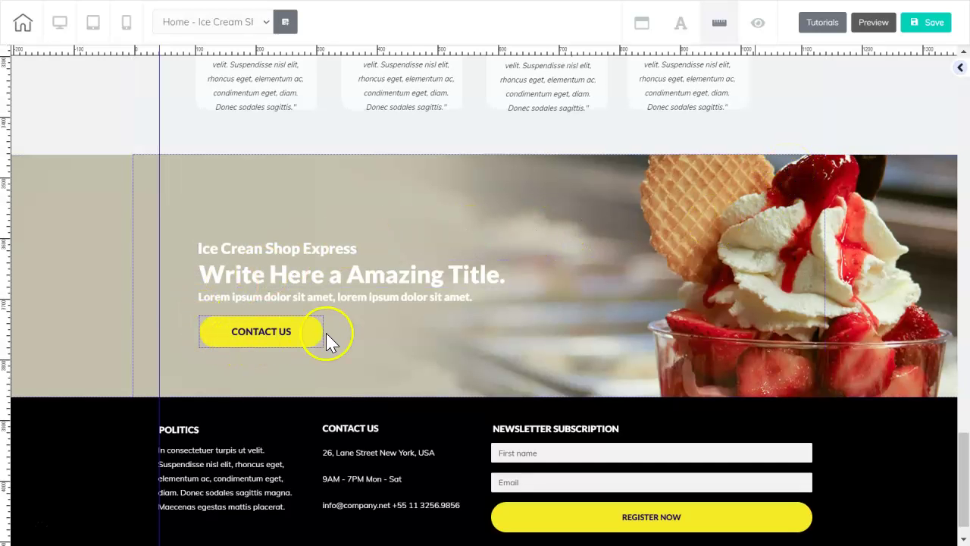
left_click_drag(332, 334, 963, 402)
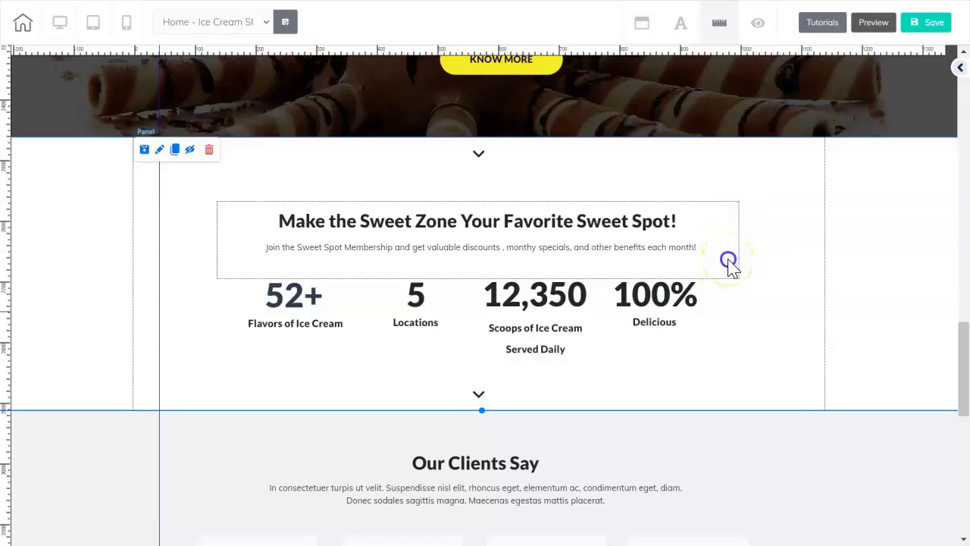
Move the box holding the "Make the Sweet Zone Your Favorite Sweet Spot!" heading and its text slightly up.
left_click_drag(727, 261, 727, 240)
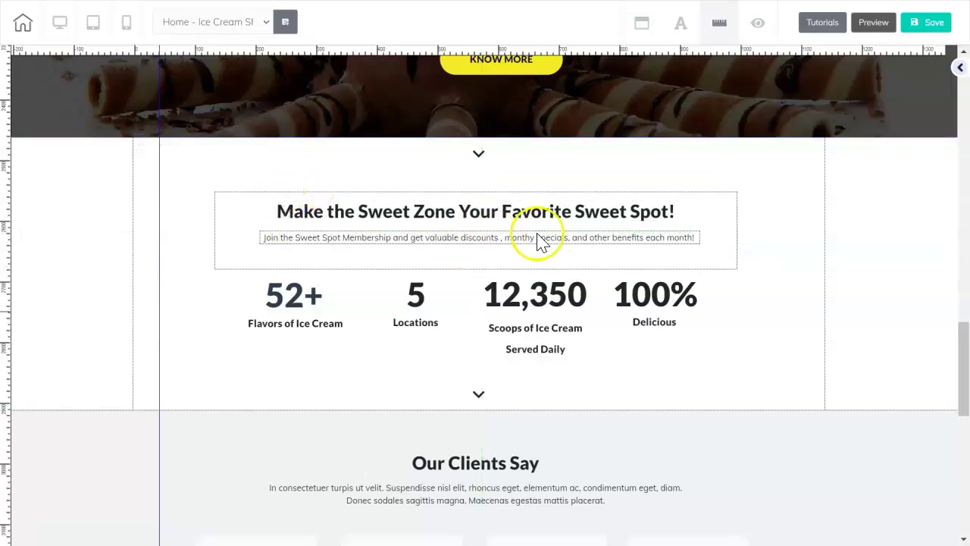
left_click(712, 254)
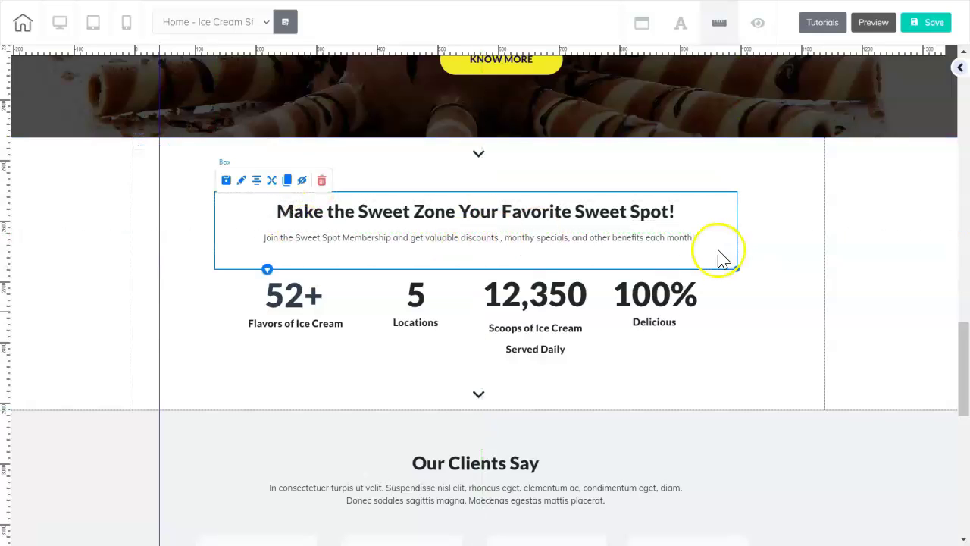
left_click(824, 301)
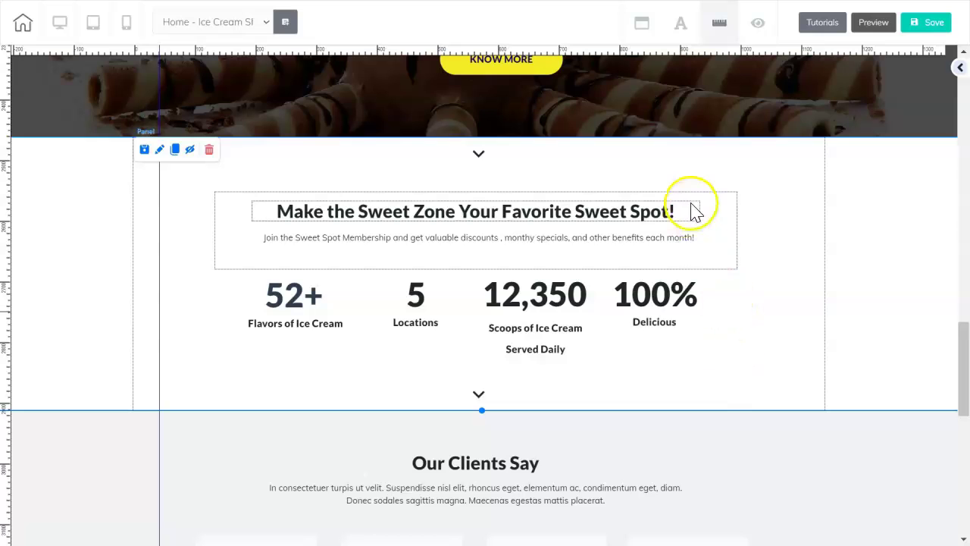
Examine how the heading's box is selected separately from the panel that contains it in the Sweet Zone membership section.
left_click(715, 255)
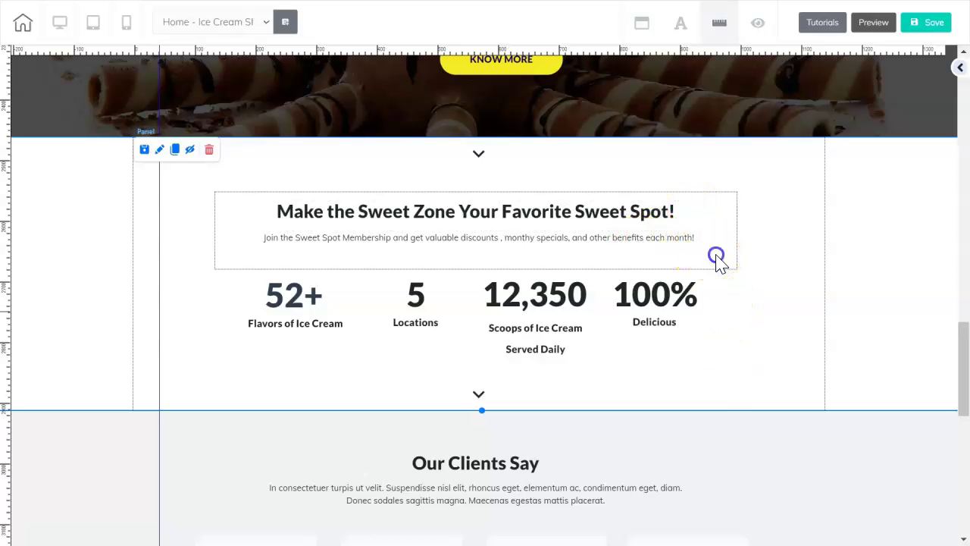
left_click_drag(196, 167, 223, 178)
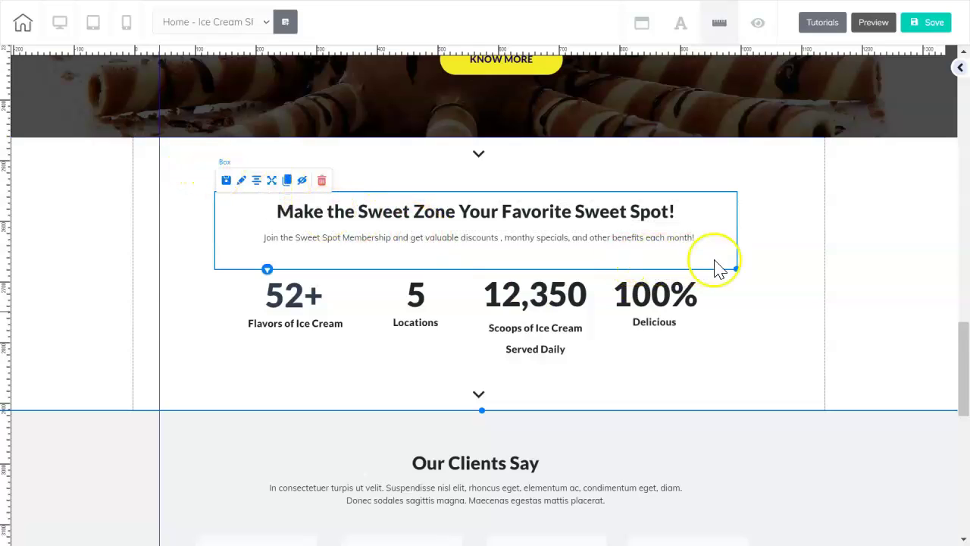
left_click(734, 244)
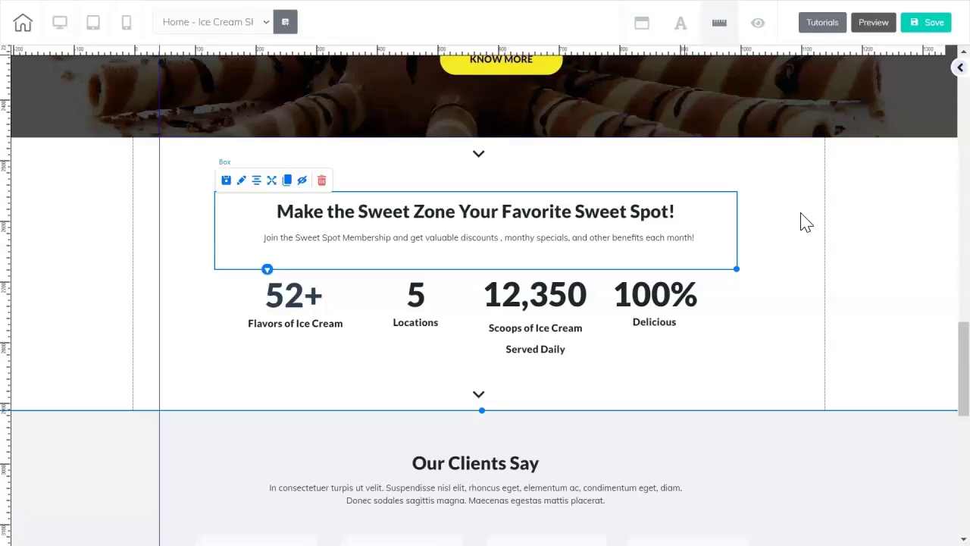
left_click(781, 239)
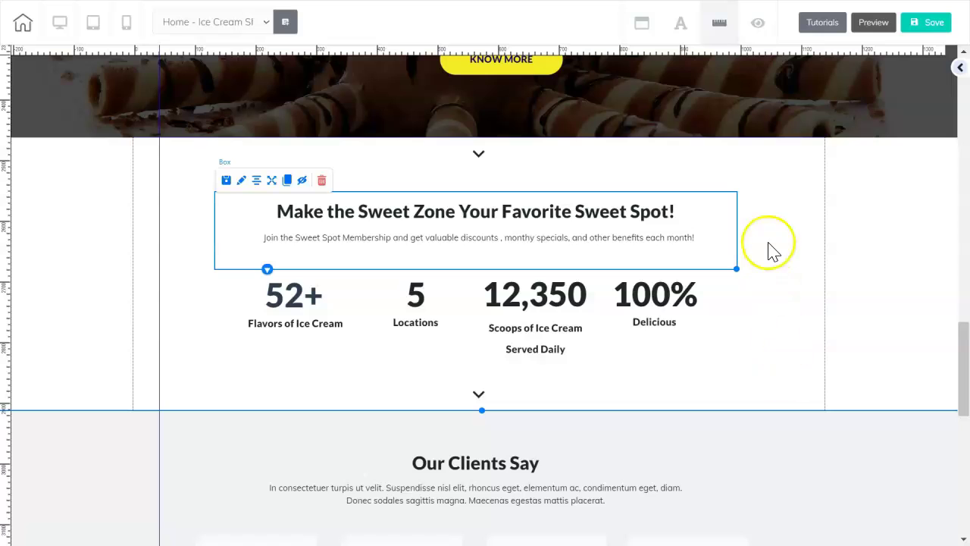
left_click(781, 304)
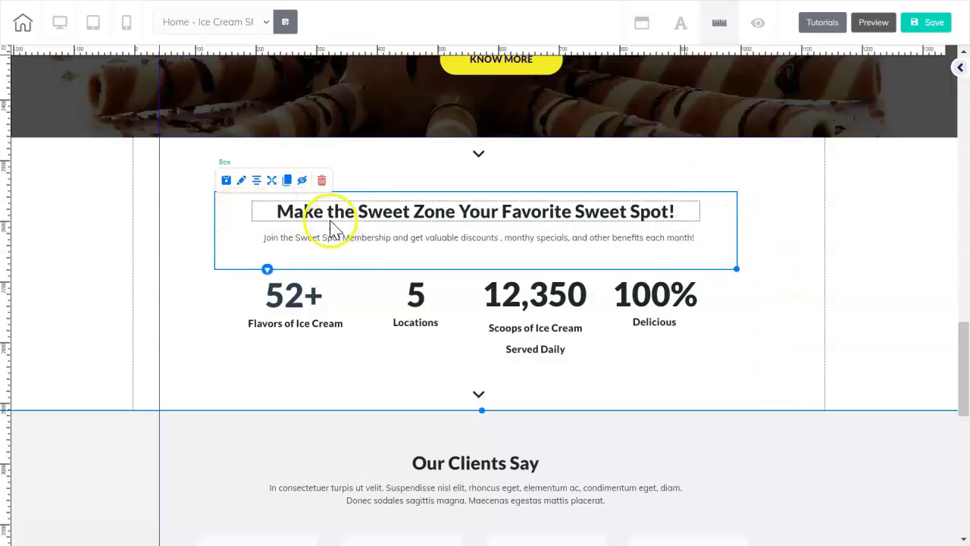
left_click(796, 316)
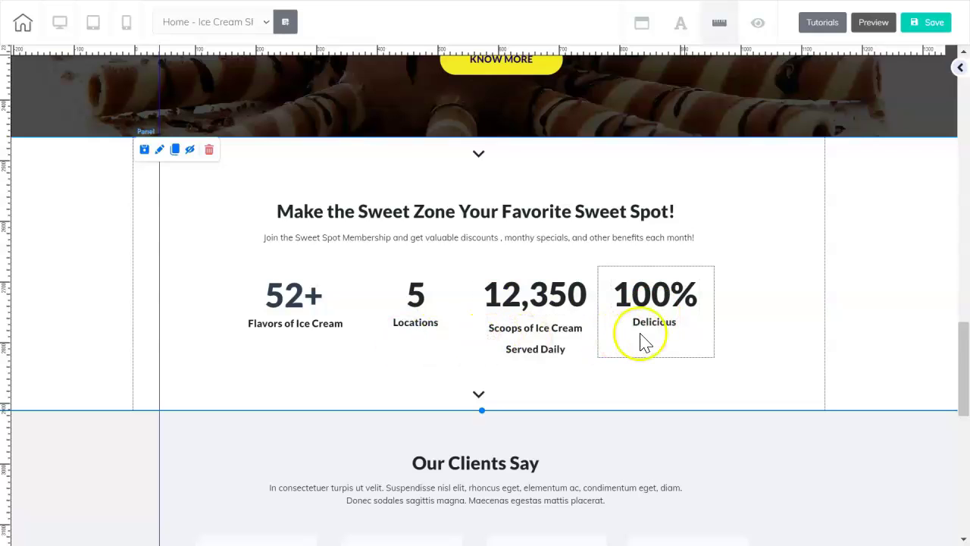
Move the "100% Delicious" statistic box slightly down, and examine its number and label text elements.
left_click_drag(640, 342, 720, 390)
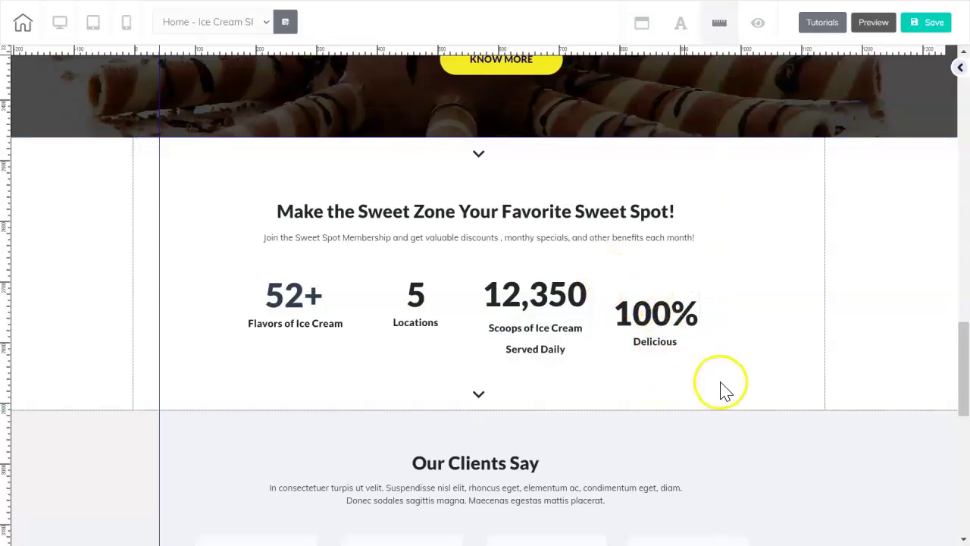
left_click(707, 363)
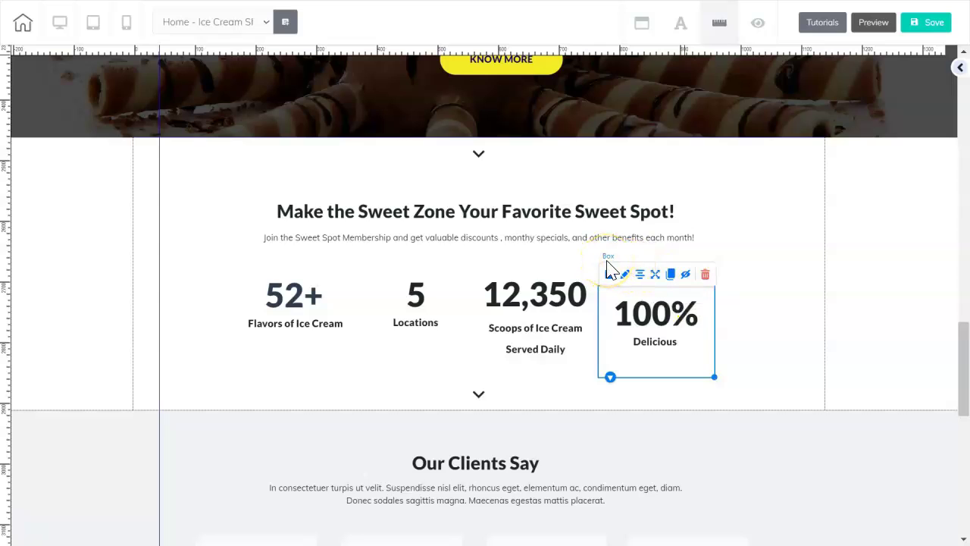
left_click(696, 319)
left_click(667, 326)
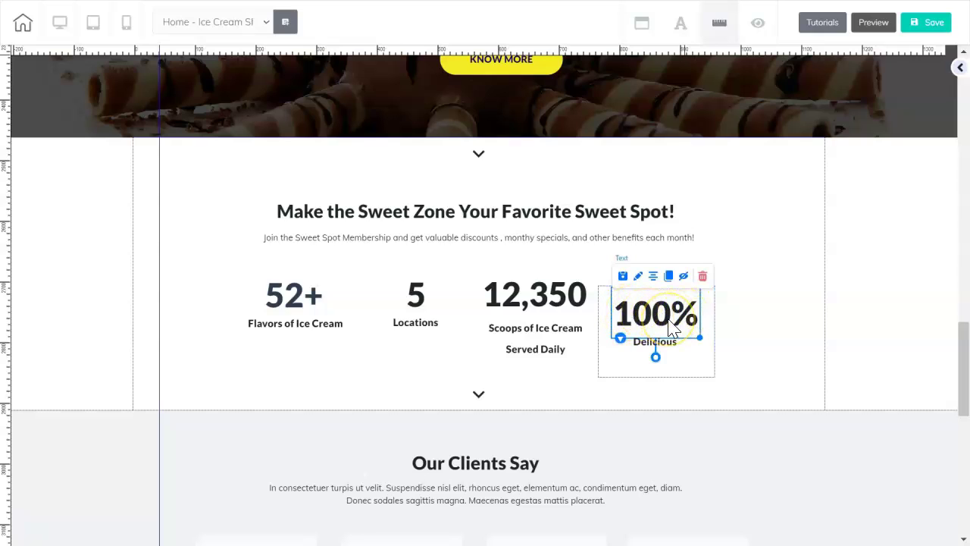
left_click(612, 264)
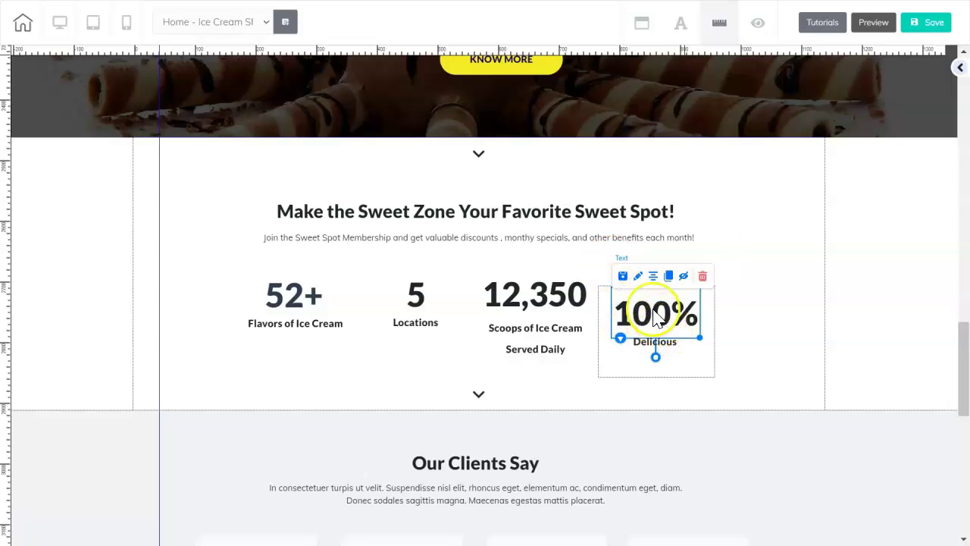
left_click(620, 318)
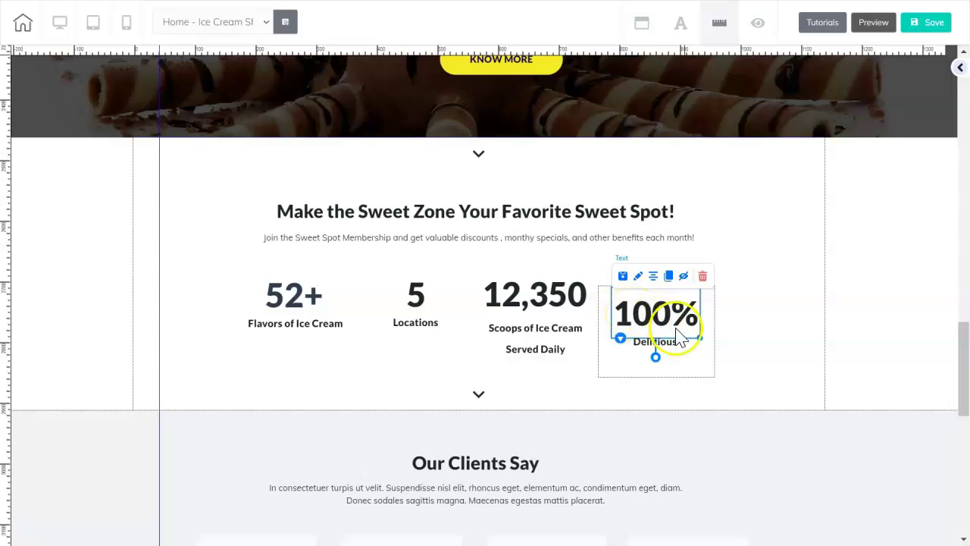
left_click(698, 364)
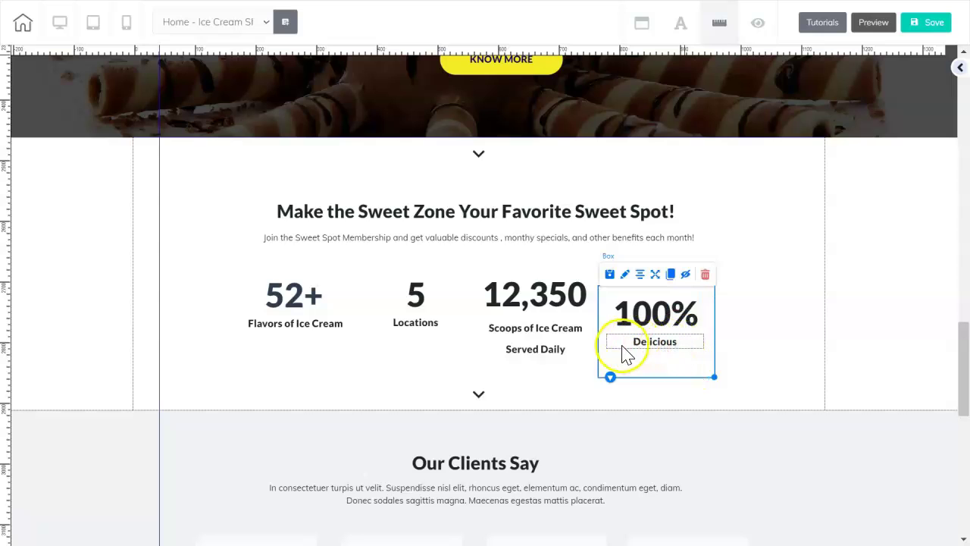
left_click(710, 359)
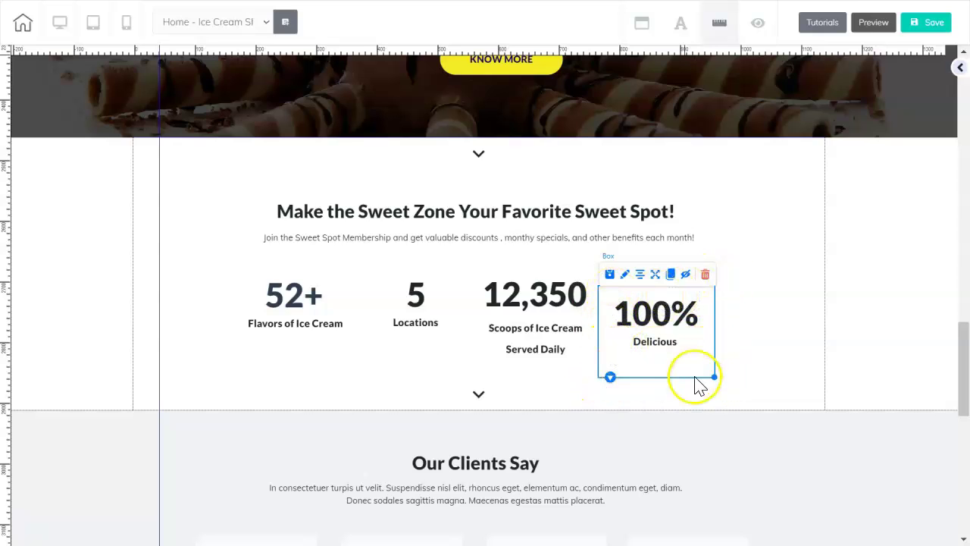
Move the "100% Delicious" statistic box slightly up and to the right, and duplicate the whole box.
left_click_drag(705, 371, 709, 350)
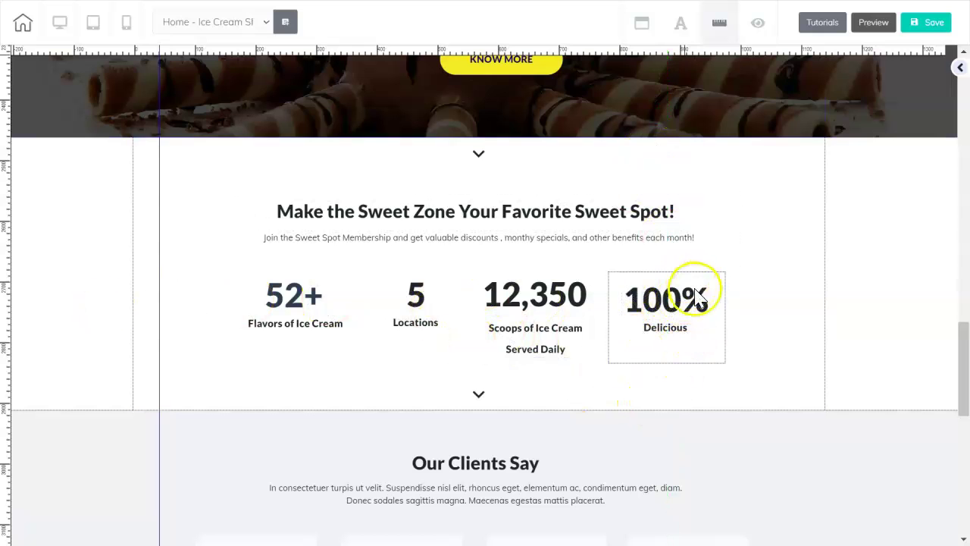
left_click(711, 356)
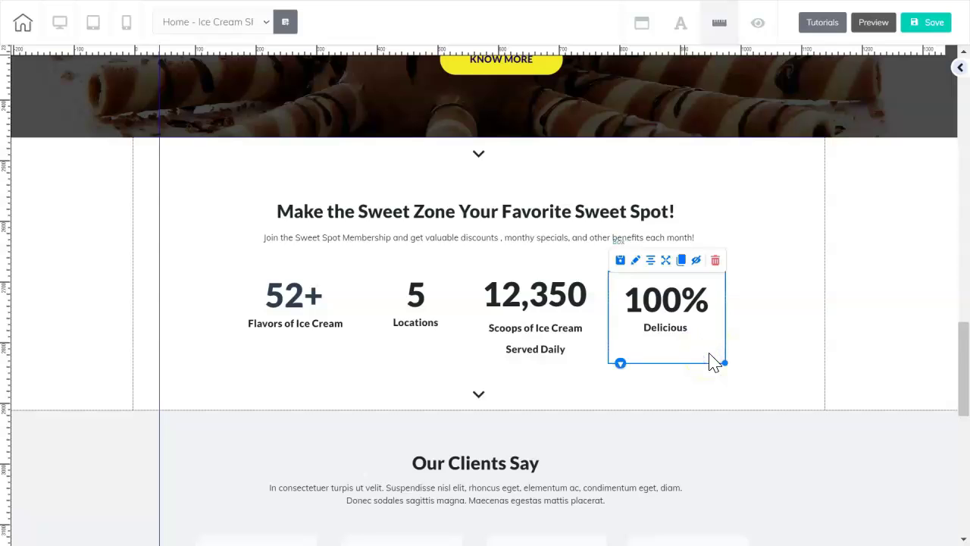
left_click(681, 261)
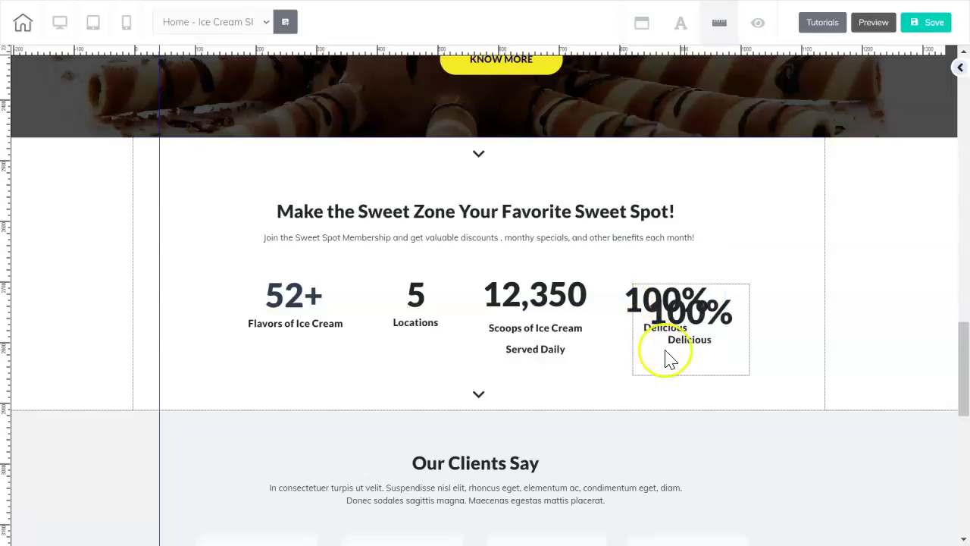
left_click(747, 373)
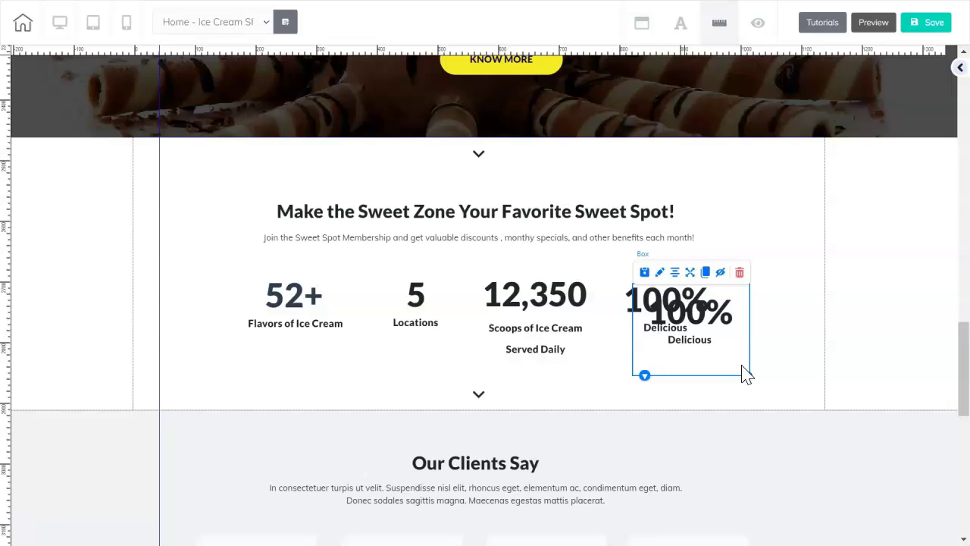
Pull the duplicated "100% Delicious" box clear of the original and delete it, and move the original box slightly up.
mouse_move(747, 374)
left_mouse_down()
mouse_move(844, 338)
mouse_move(835, 342)
left_mouse_up()
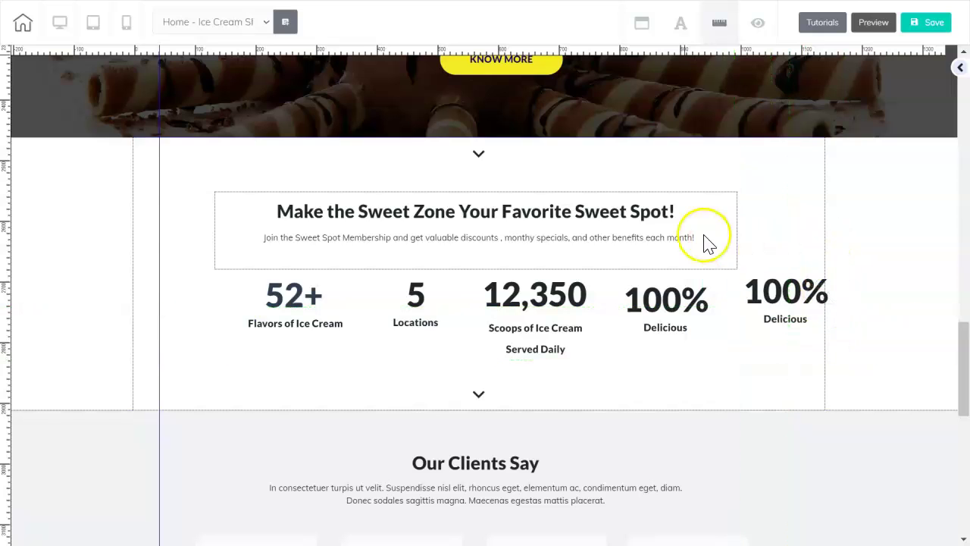
left_click(840, 353)
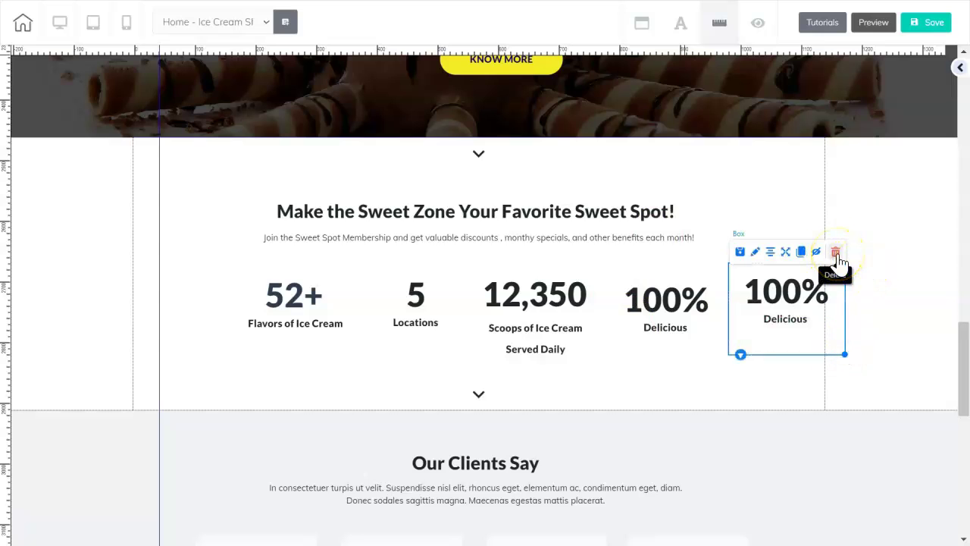
left_click(833, 253)
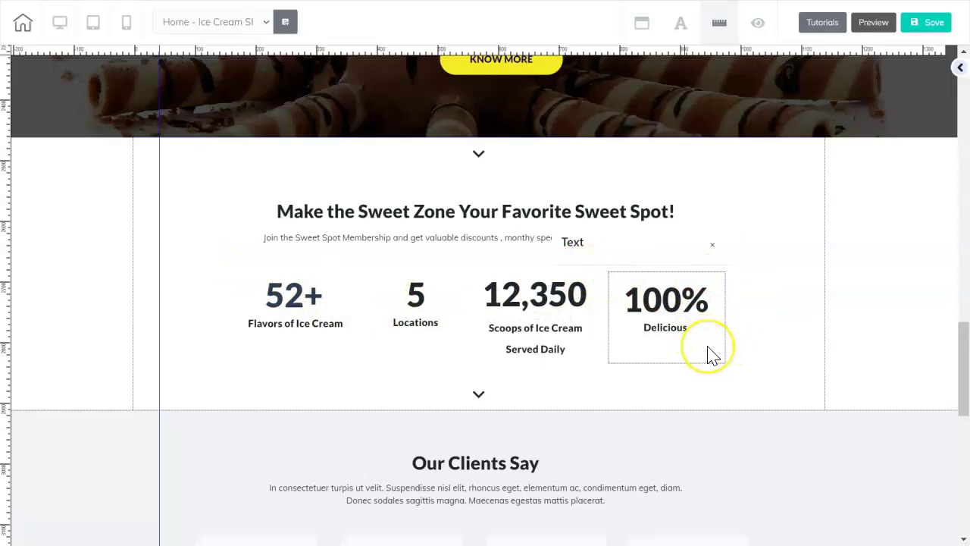
left_click_drag(709, 350, 705, 338)
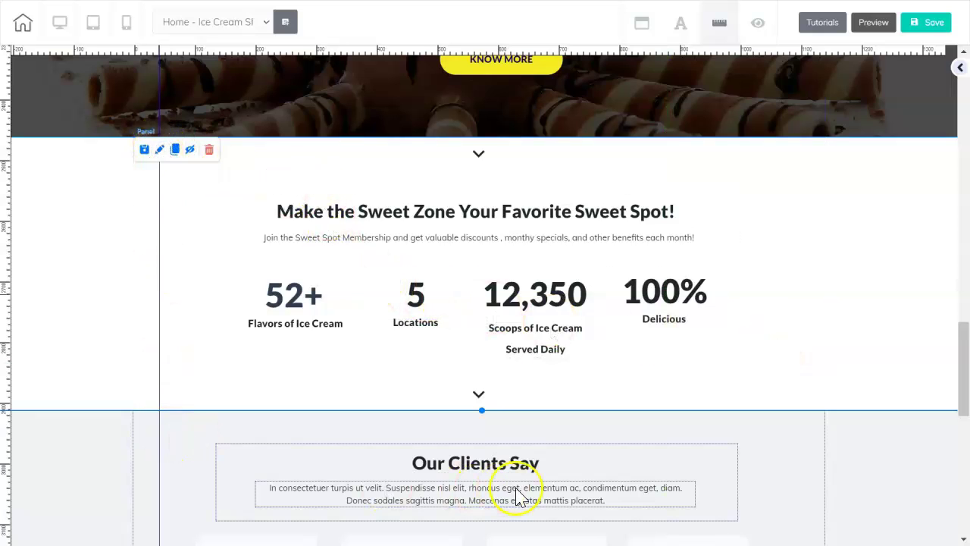
Open the down-arrow text element below the statistics for editing, and browse the icon library.
left_click(509, 404)
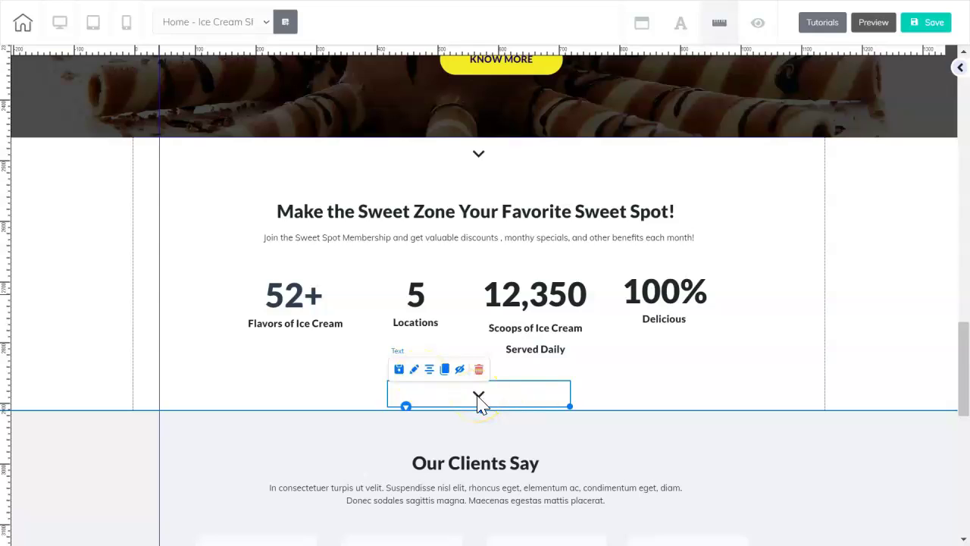
left_click(520, 397)
double_click(504, 395)
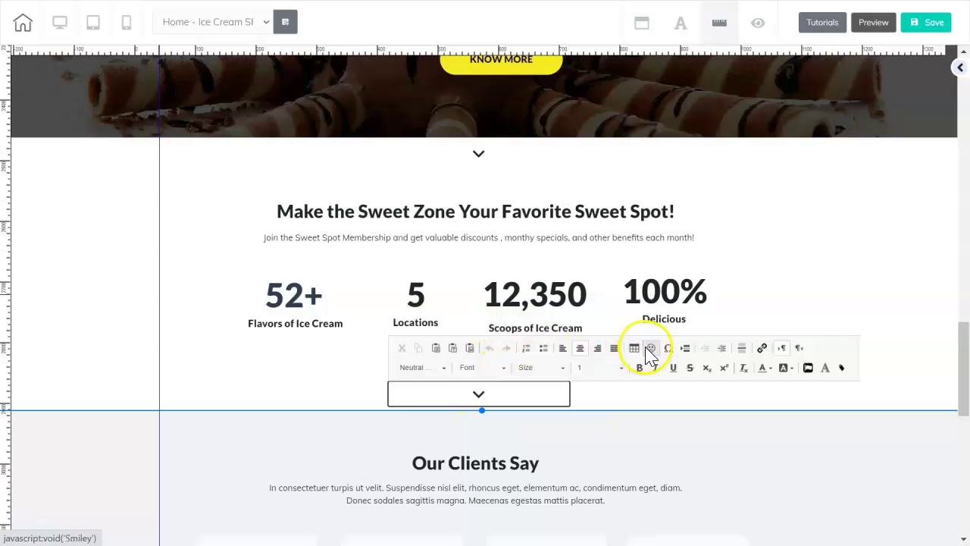
left_click(808, 369)
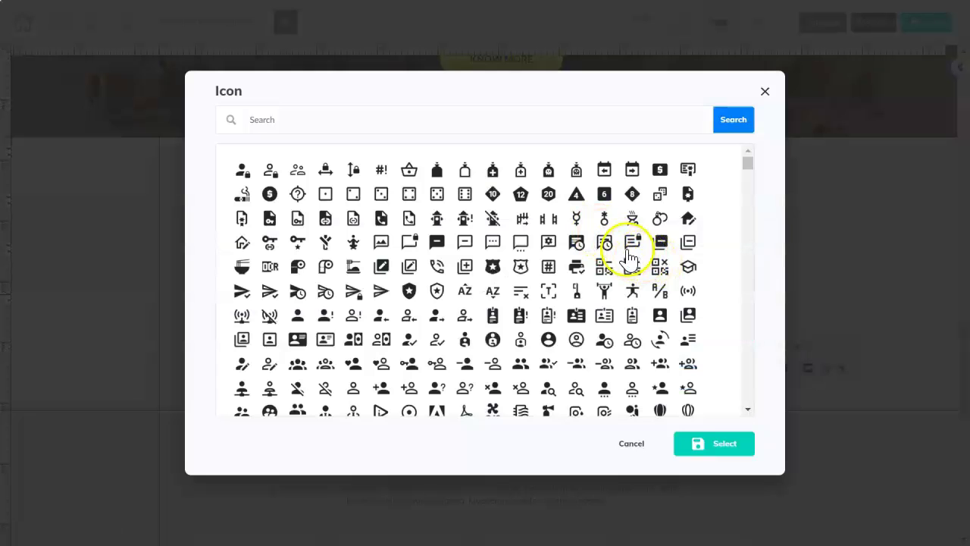
scroll(629, 258, "down", 5)
scroll(629, 258, "up", 5)
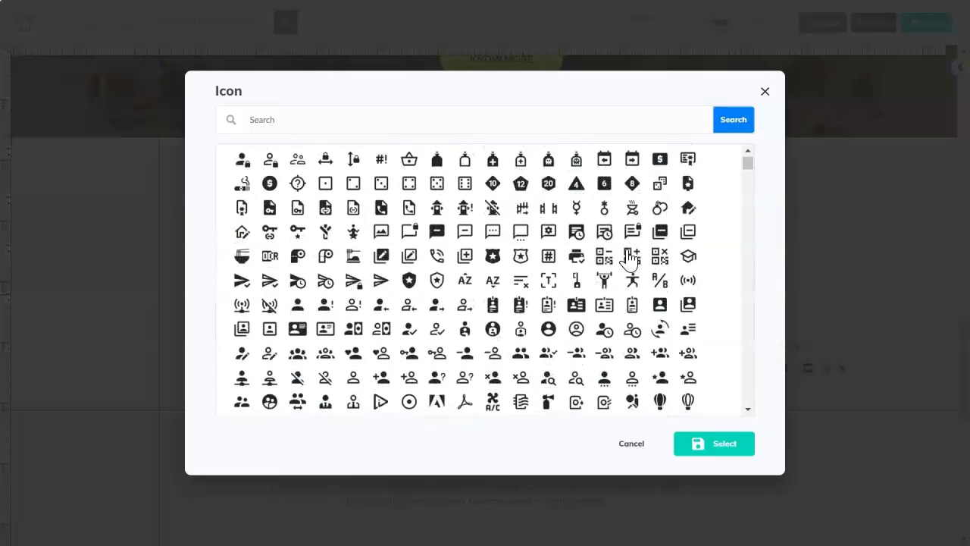
Search the icon library for "down", try the plain and boxed chevron icons, and close the library without inserting one.
left_click(270, 119)
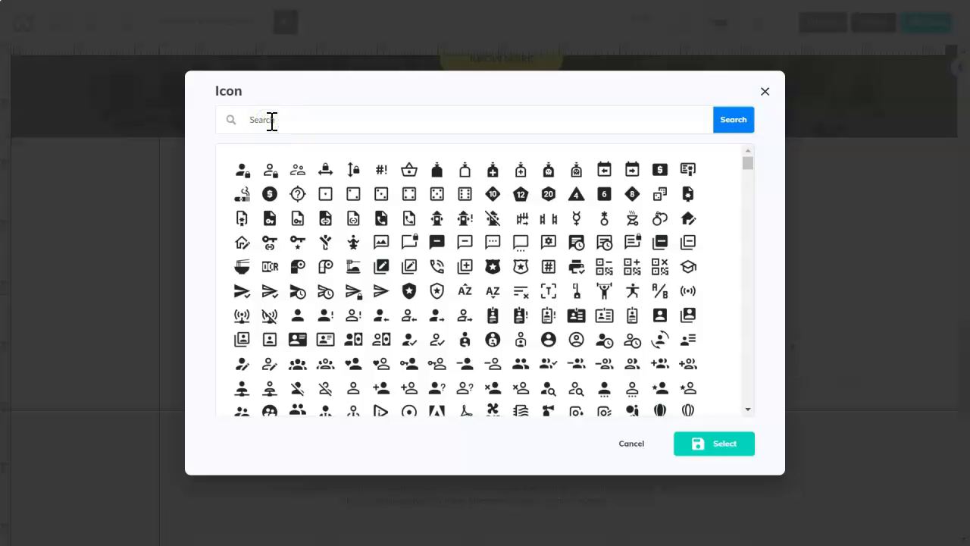
type("arrow")
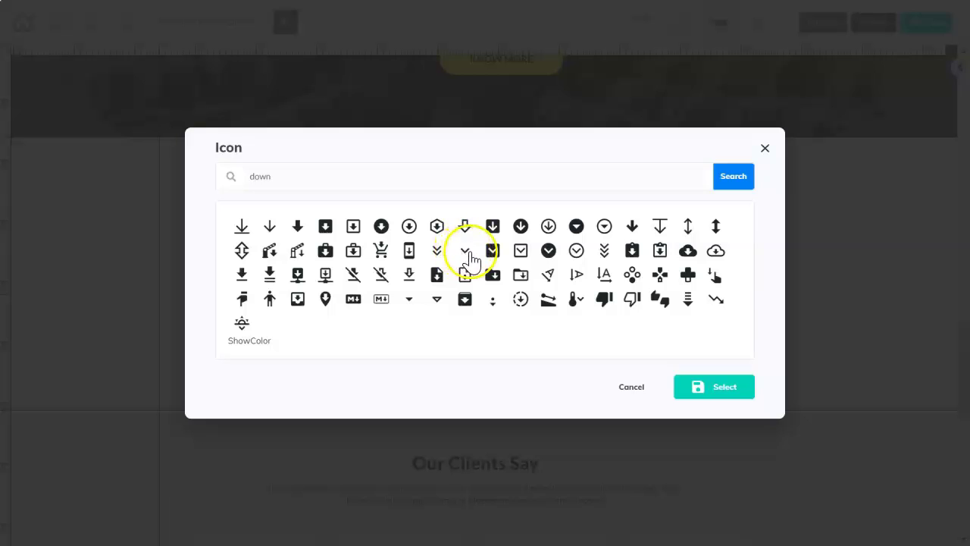
left_click(466, 253)
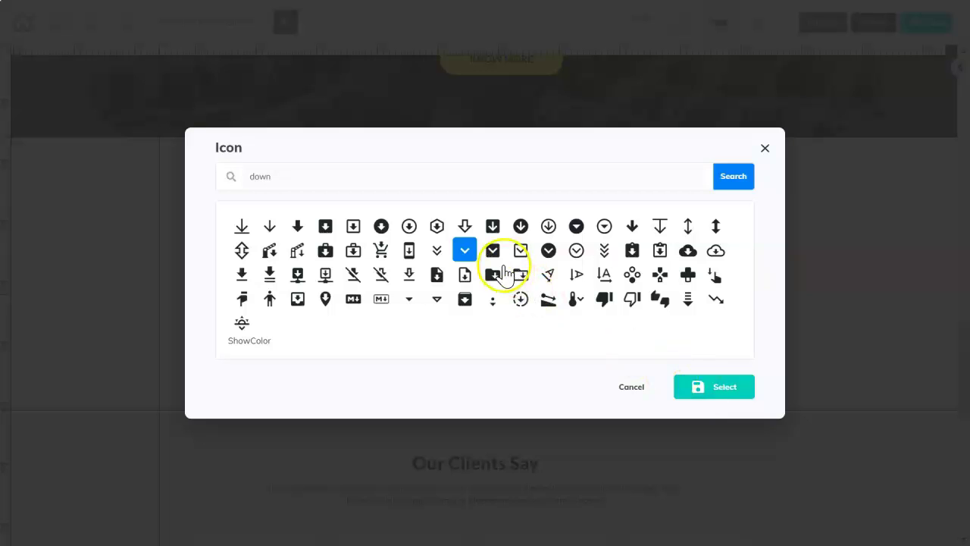
left_click(482, 253)
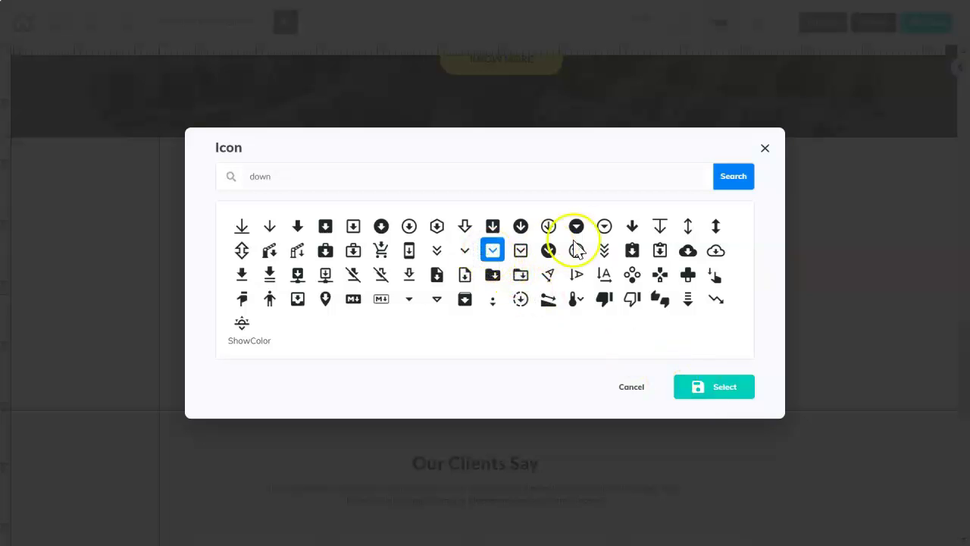
left_click(767, 159)
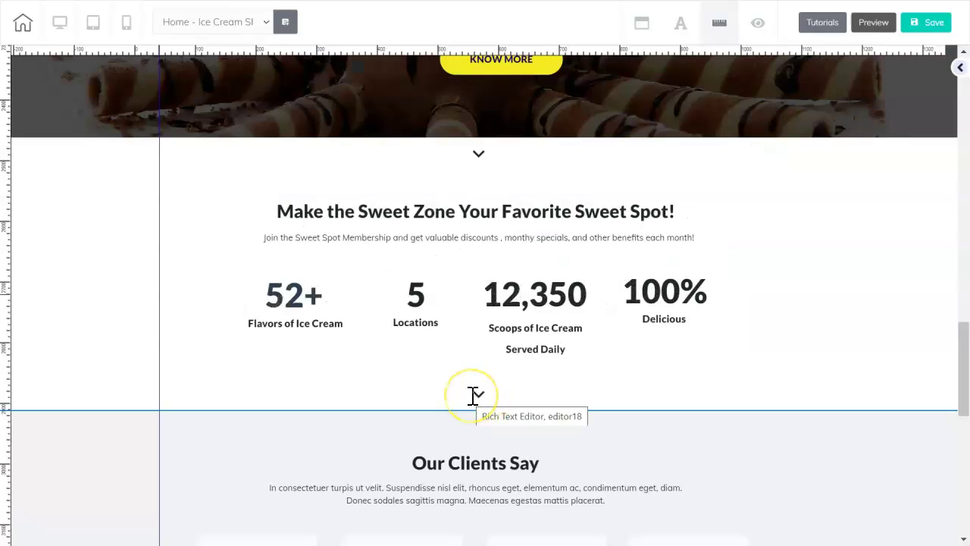
Reopen the icon library from the down-arrow's text editor, and close it without choosing an icon.
left_click(473, 395)
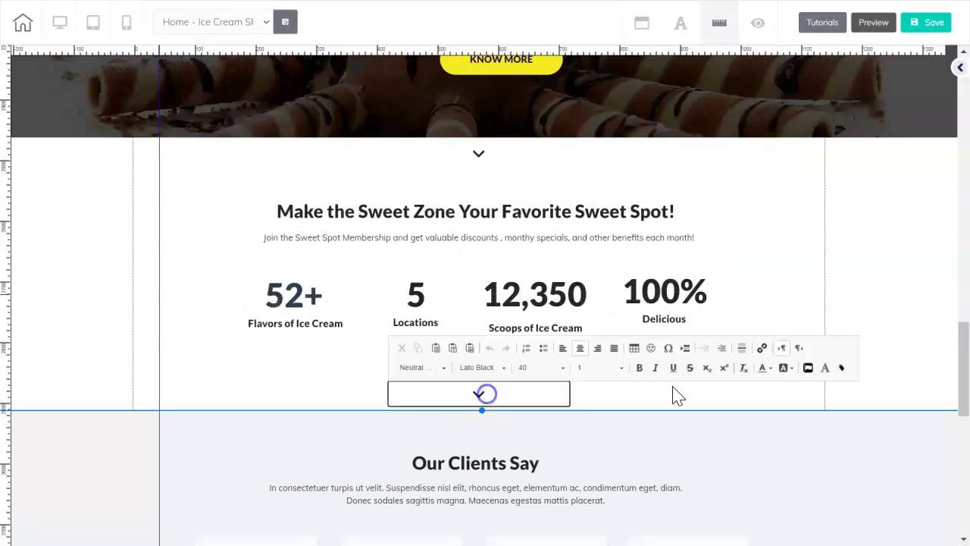
left_click(503, 389)
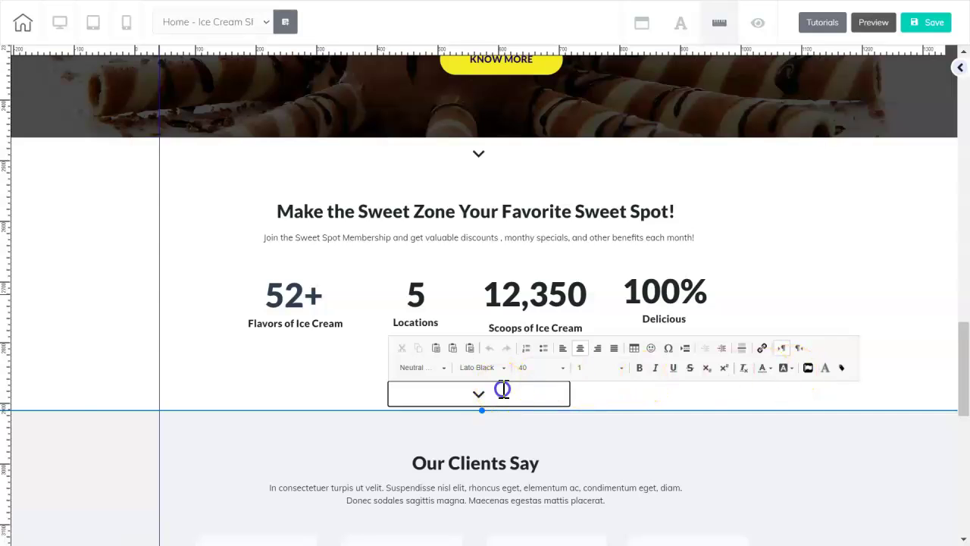
left_click(445, 401)
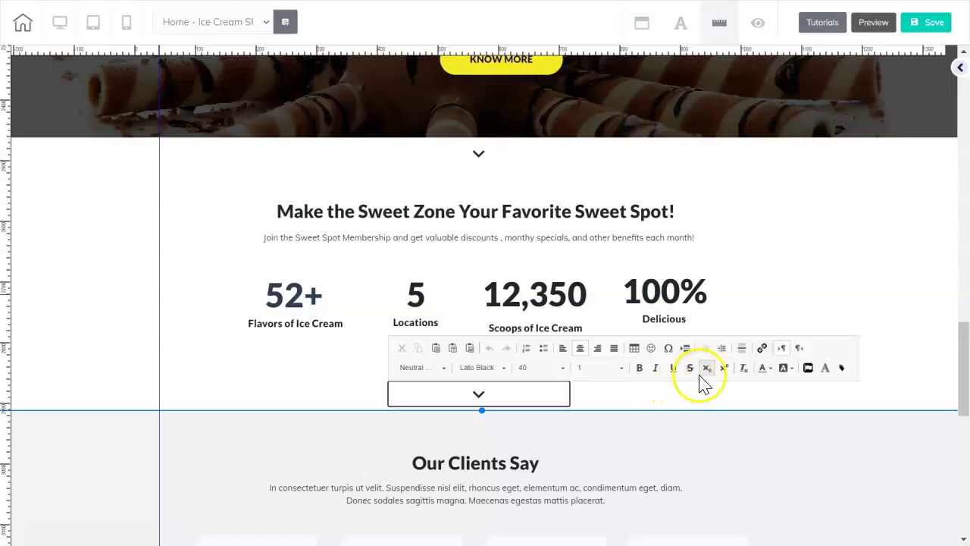
left_click(808, 369)
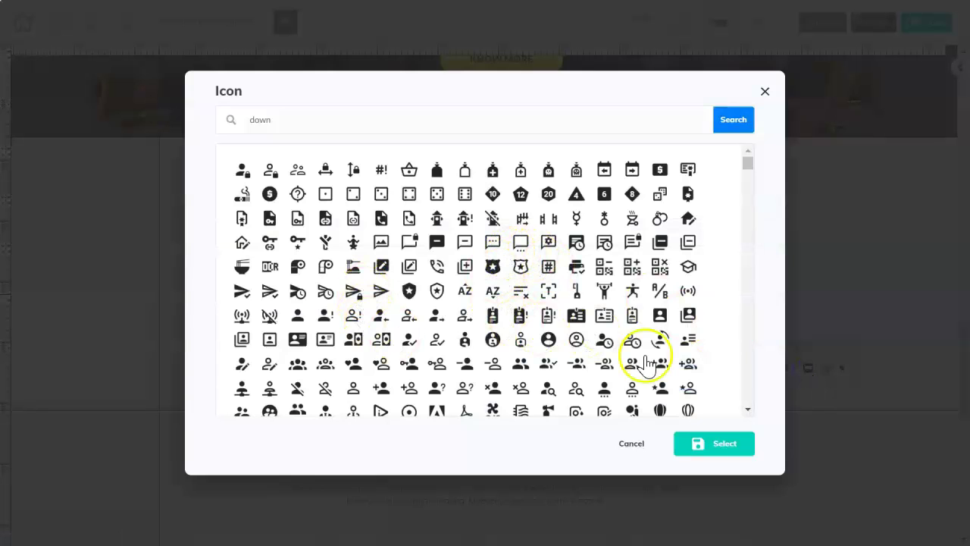
left_click(765, 91)
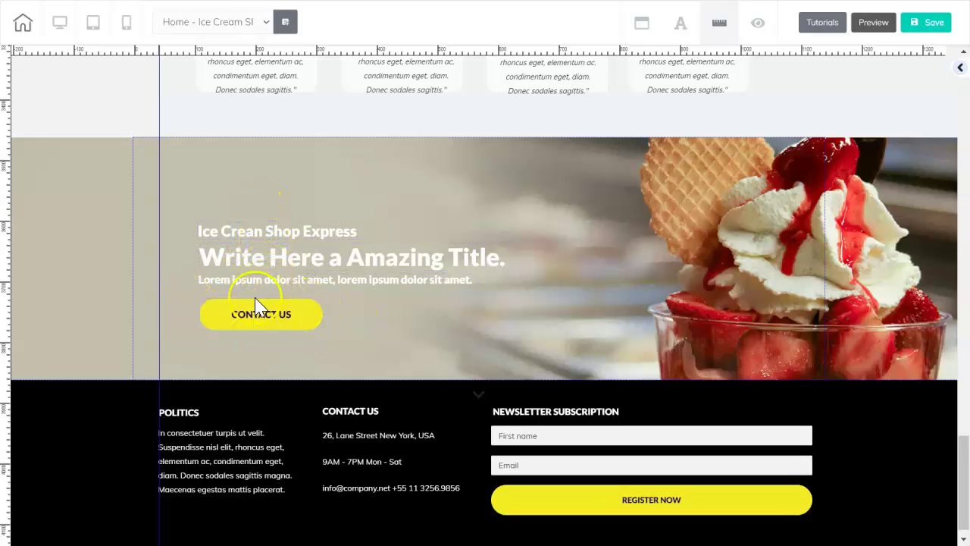
Set the background color of the CONTACT US button in the ice cream banner to F24A47.
left_click(319, 319)
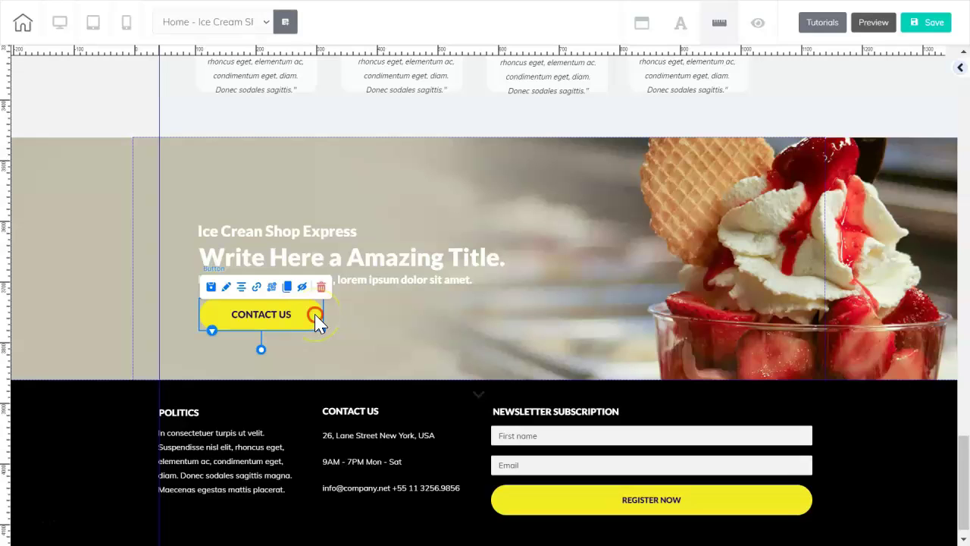
left_click(316, 320)
left_click_drag(405, 320, 558, 72)
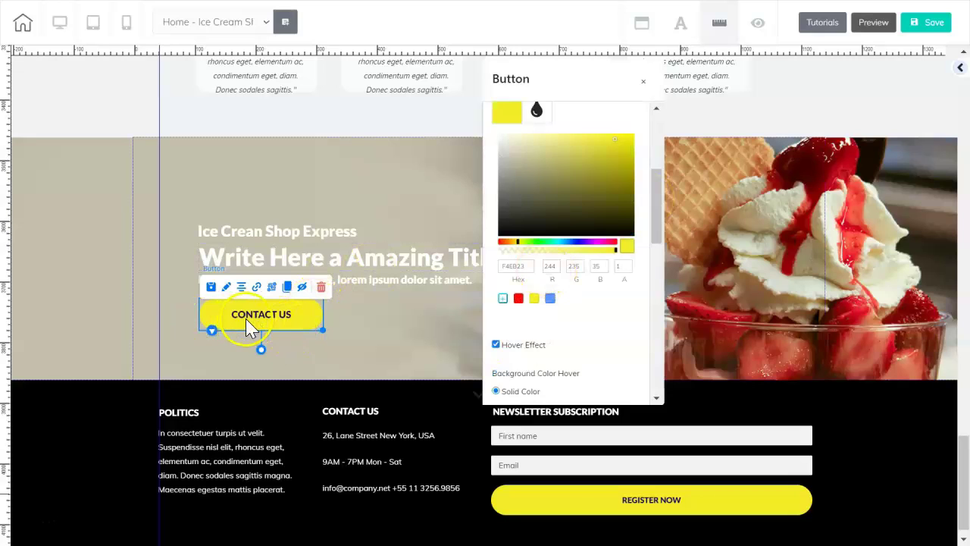
left_click(297, 320)
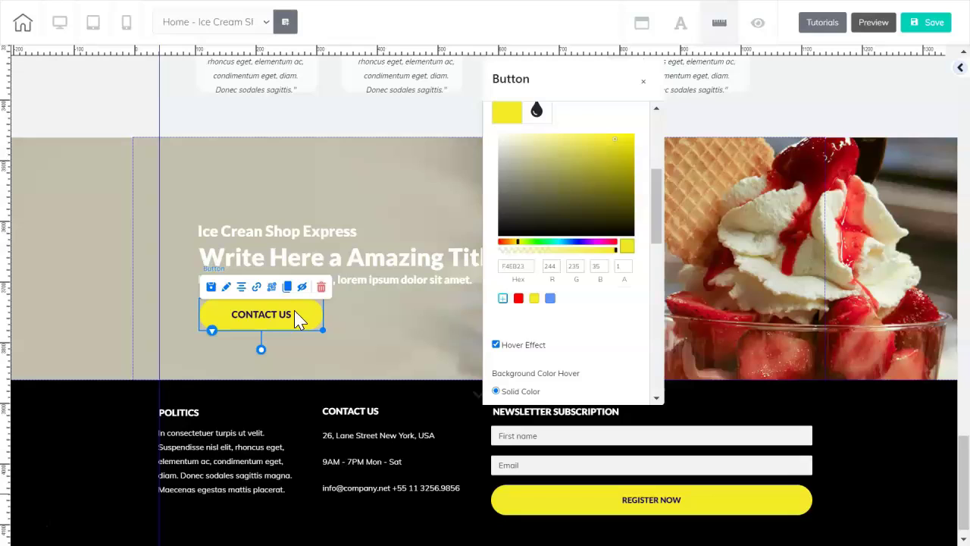
left_click(532, 266)
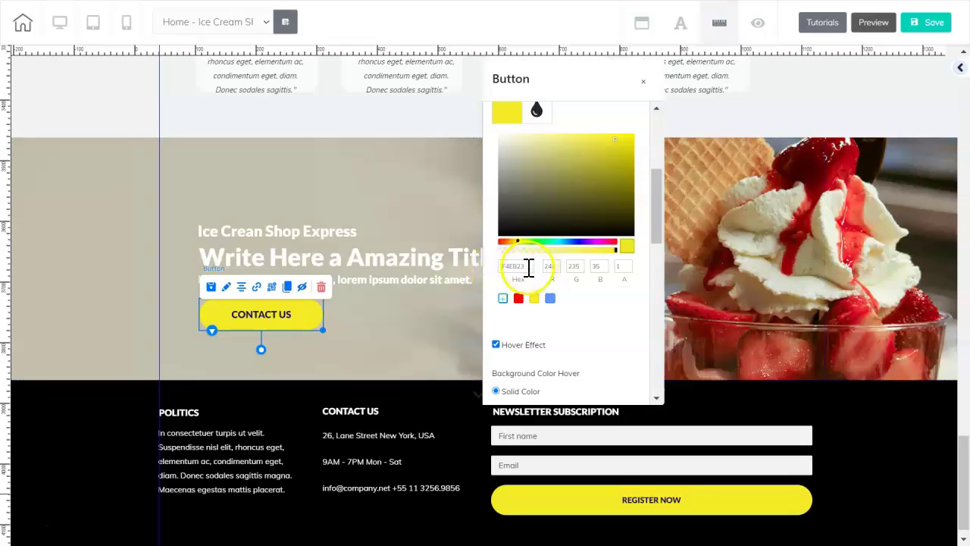
left_click_drag(527, 266, 499, 275)
type("F24A47")
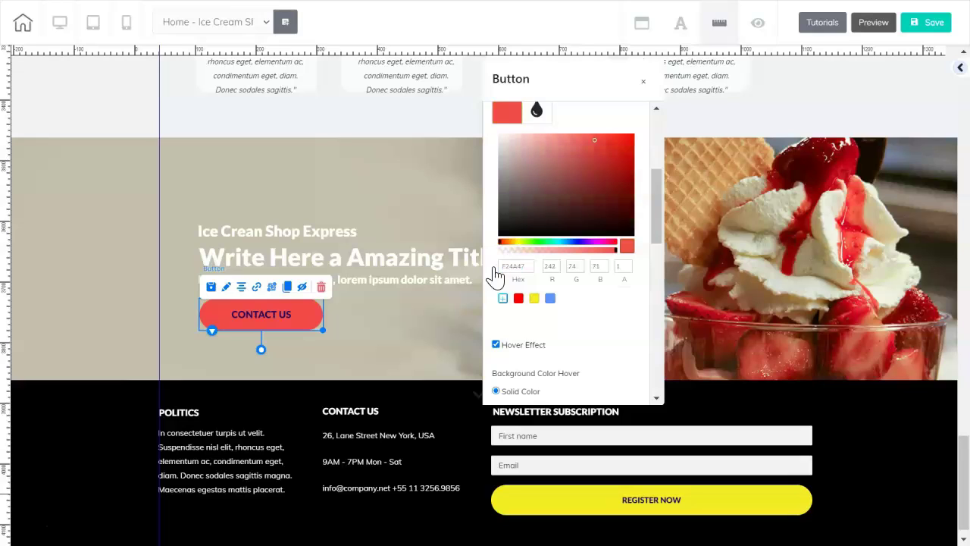
Set the CONTACT US button's hover background to the lighter red DF6C6C, and check the hover text color setting.
scroll(494, 277, "down", 3)
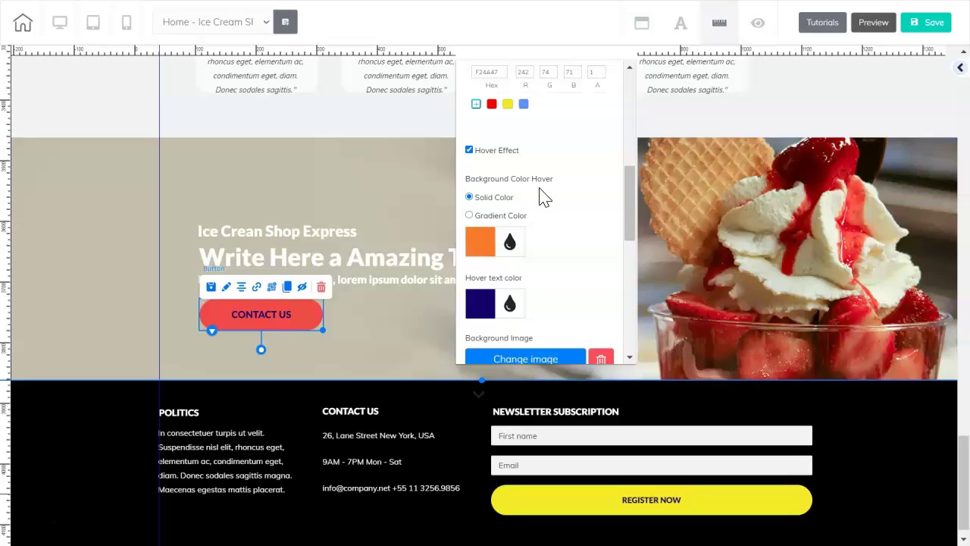
left_click(484, 244)
mouse_move(582, 159)
left_mouse_down()
mouse_move(591, 167)
mouse_move(579, 177)
mouse_move(542, 165)
left_mouse_up()
mouse_move(551, 176)
left_mouse_down()
mouse_move(550, 149)
mouse_move(545, 161)
mouse_move(556, 162)
mouse_move(544, 163)
left_mouse_up()
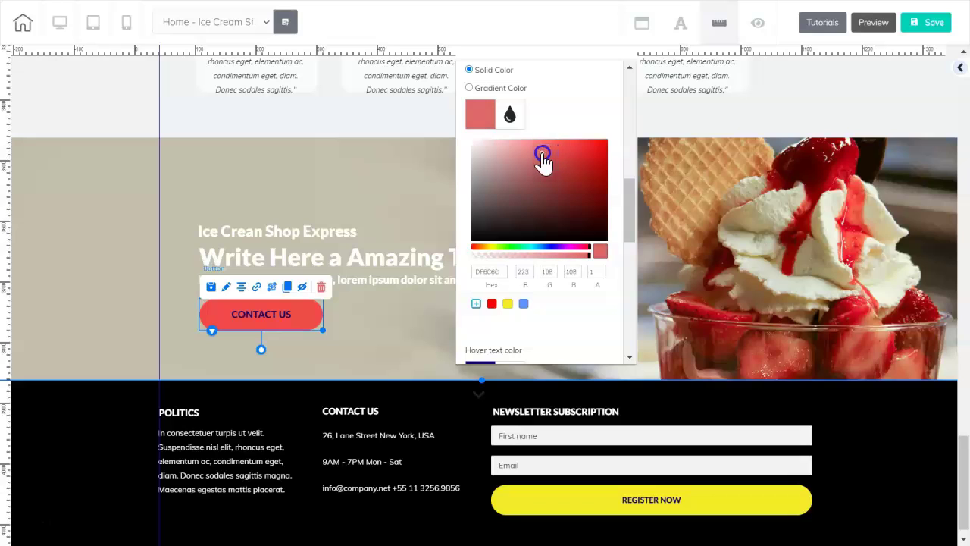
scroll(557, 292, "down", 2)
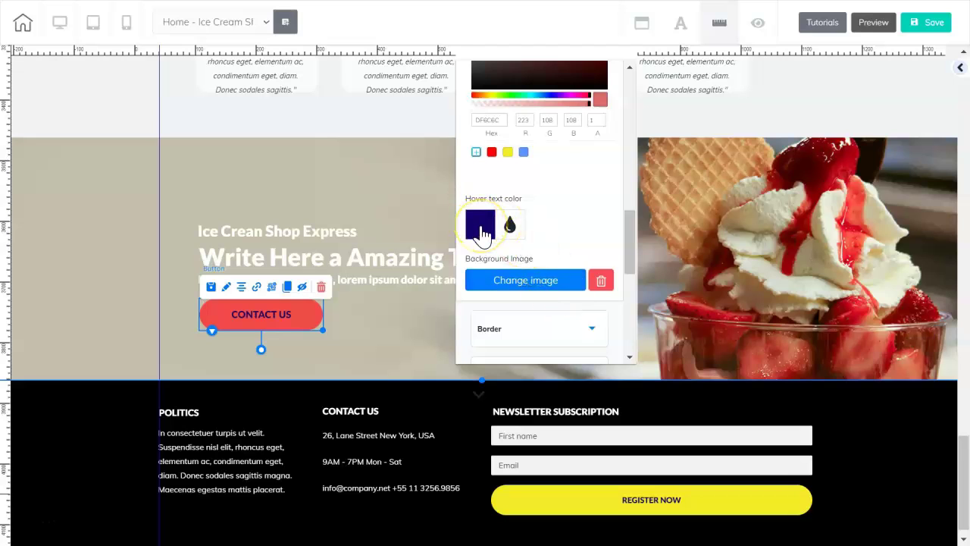
scroll(629, 190, "up", 2)
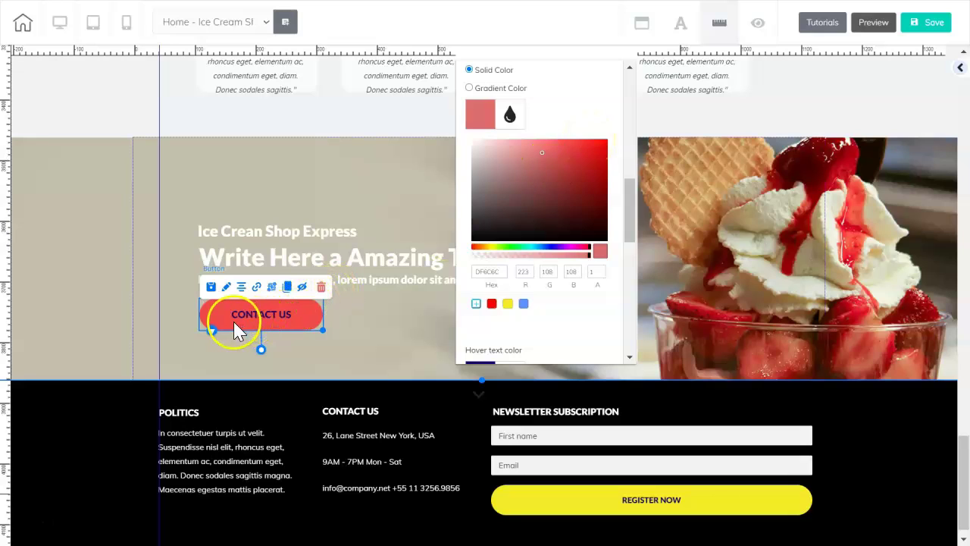
Set the headline text color of the CONTACT US button to white.
left_click(629, 226)
left_click_drag(629, 225, 625, 239)
left_click(608, 185)
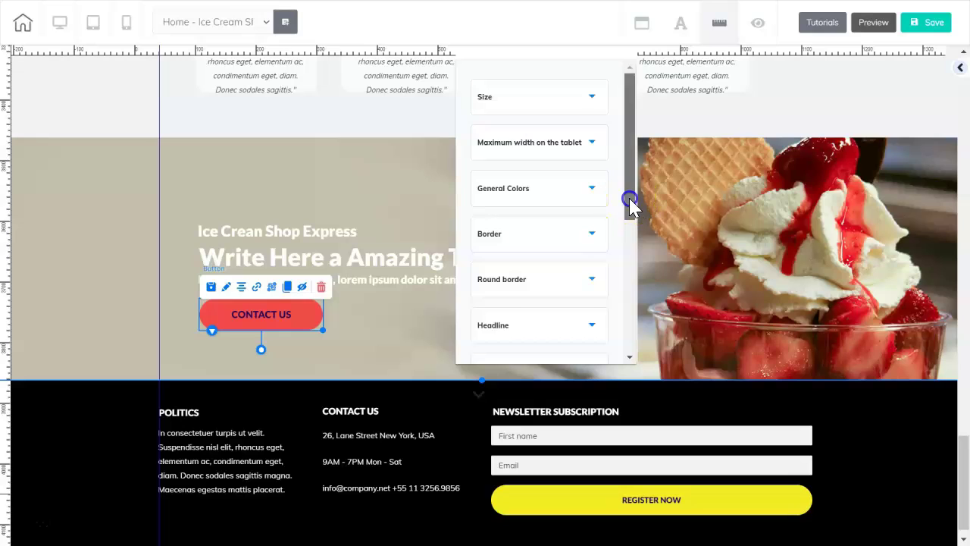
left_click_drag(630, 202, 618, 254)
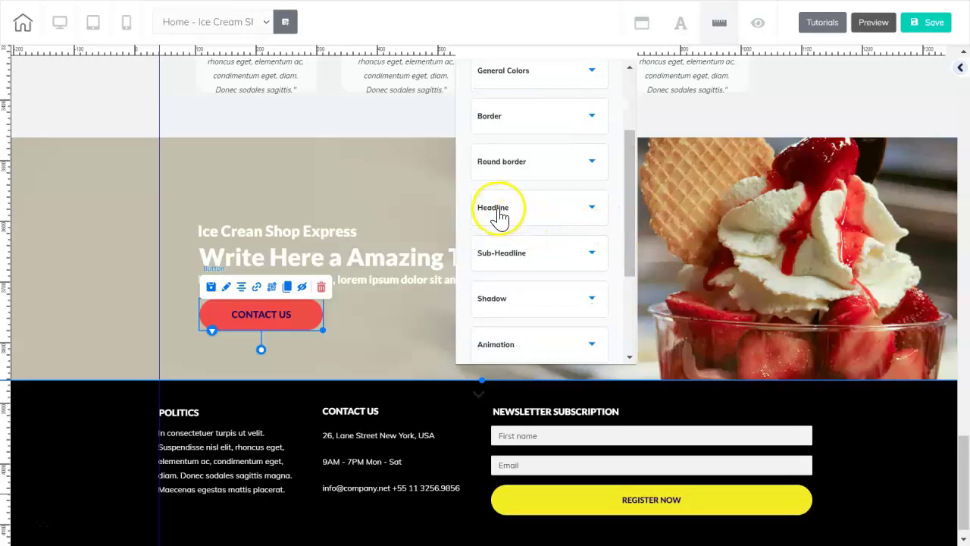
left_click(588, 211)
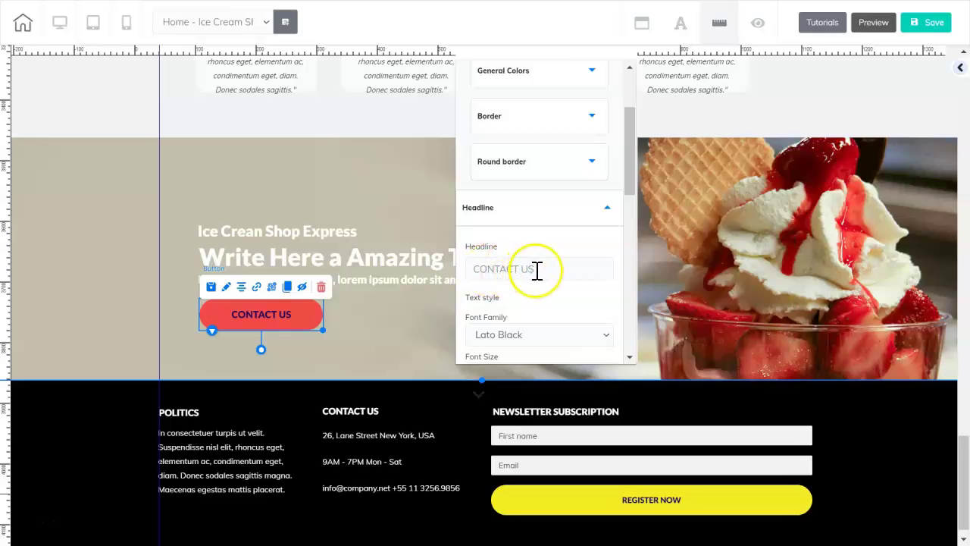
scroll(619, 255, "down", 3)
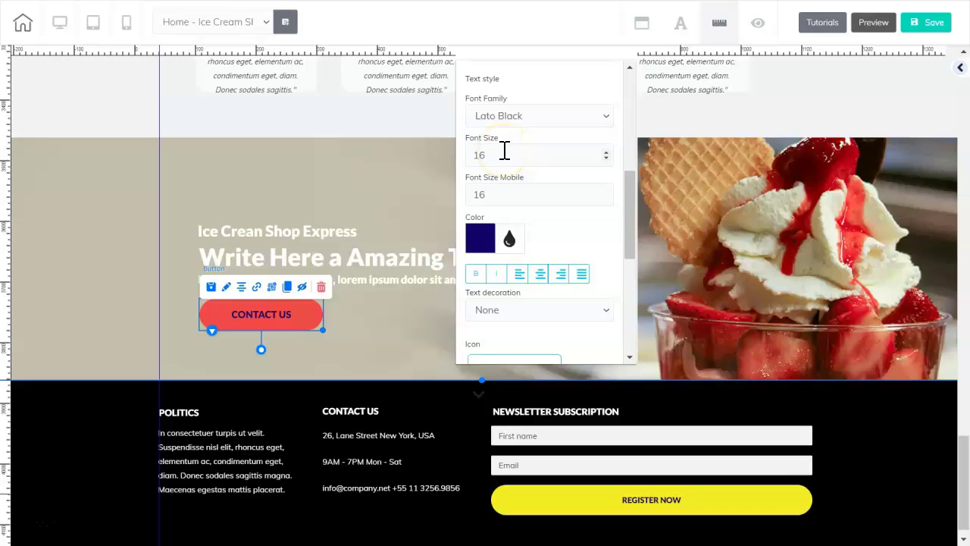
left_click(480, 239)
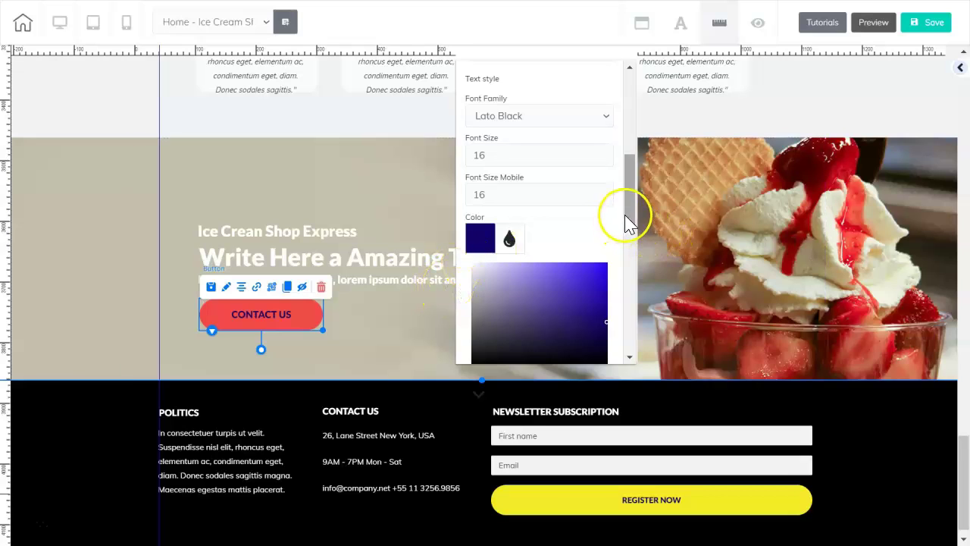
scroll(466, 205, "down", 3)
left_click_drag(498, 202, 467, 206)
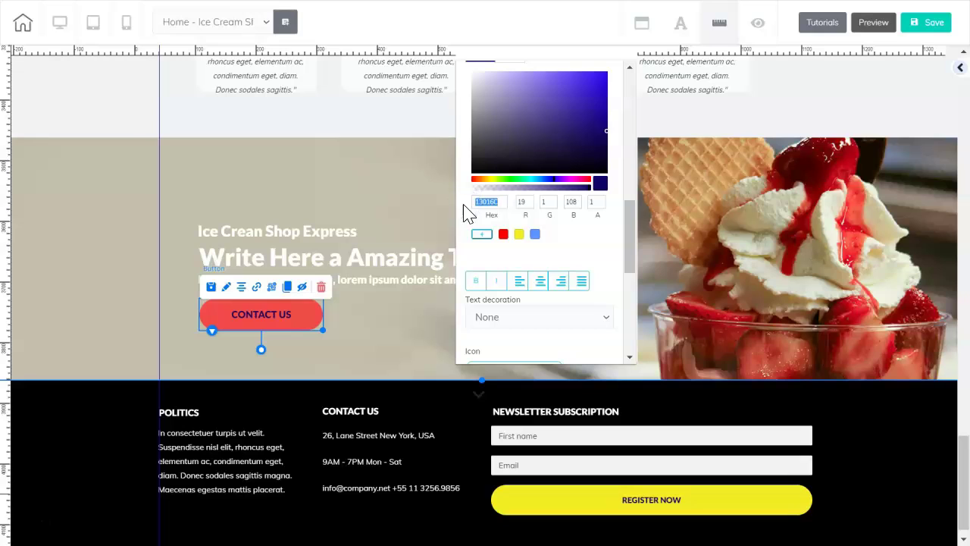
left_click(188, 317)
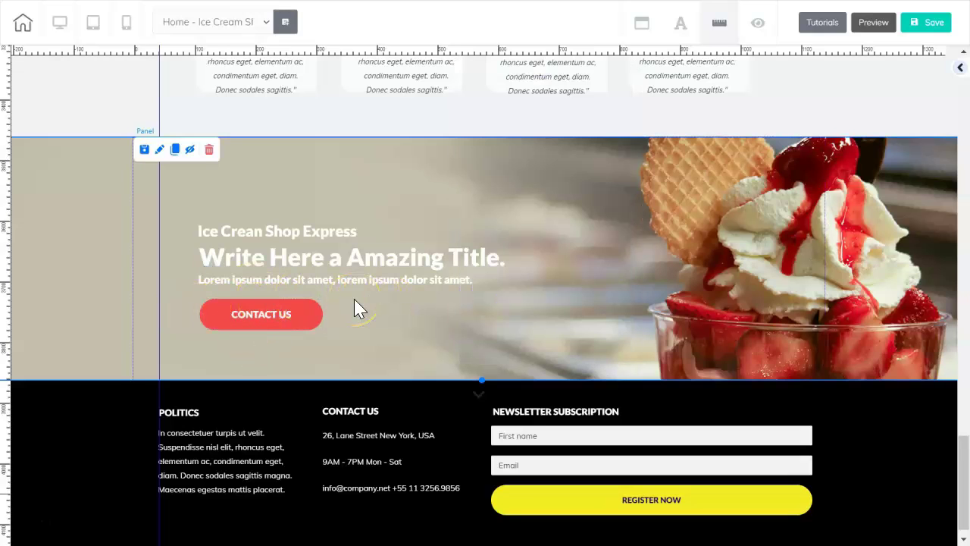
left_click(306, 316)
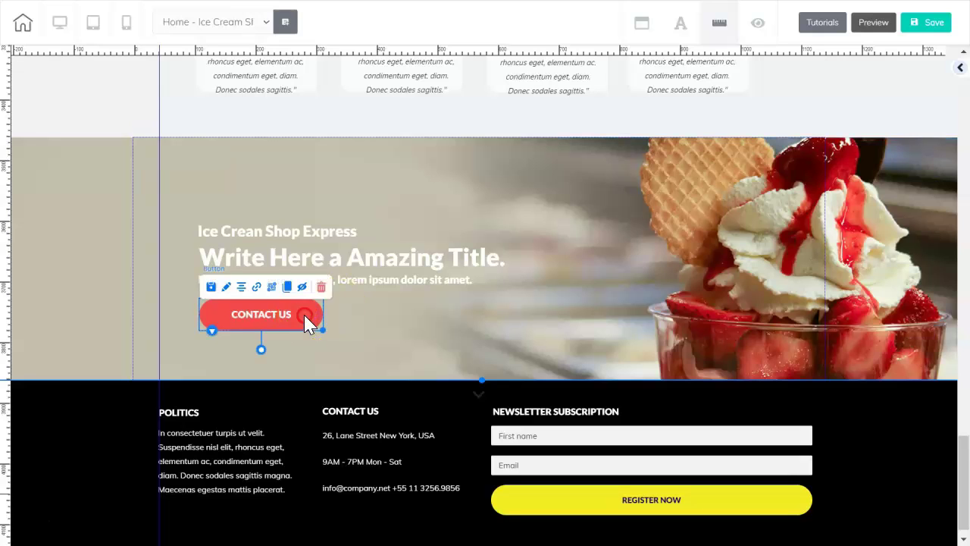
Set the hover text color of the CONTACT US button in the ice cream banner to black, 000000.
left_click(306, 318)
left_click_drag(418, 326, 559, 76)
scroll(628, 151, "up", 5)
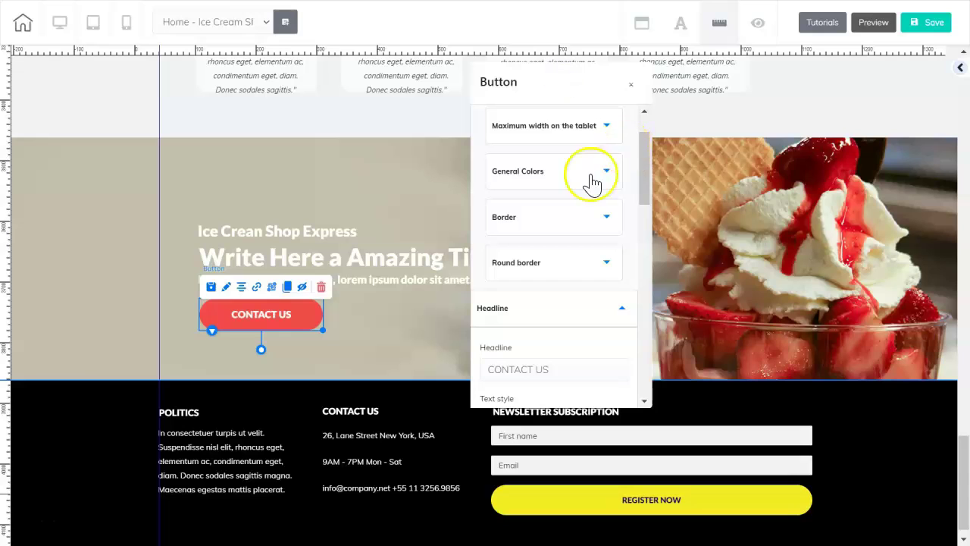
left_click(606, 172)
left_click_drag(635, 184, 629, 312)
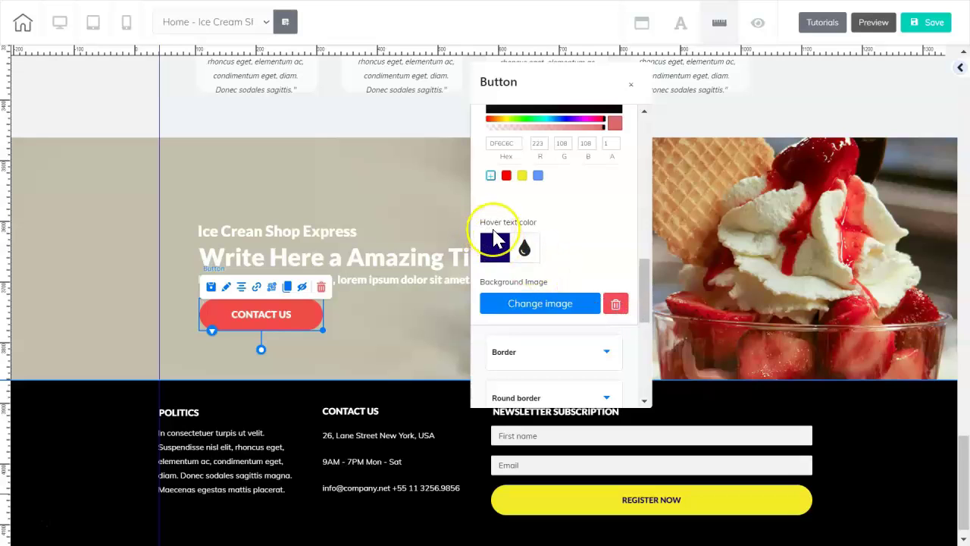
left_click(279, 307)
left_click(497, 250)
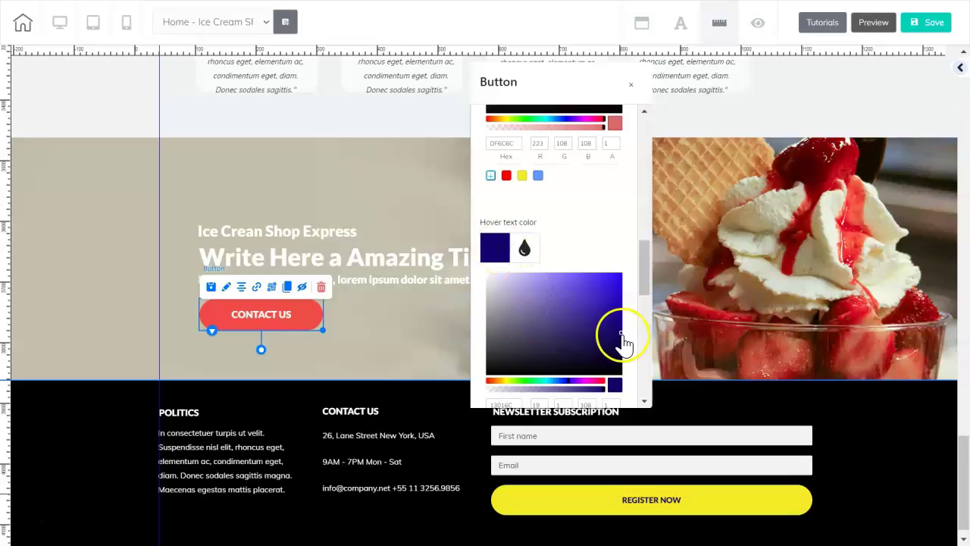
left_click_drag(623, 339, 621, 372)
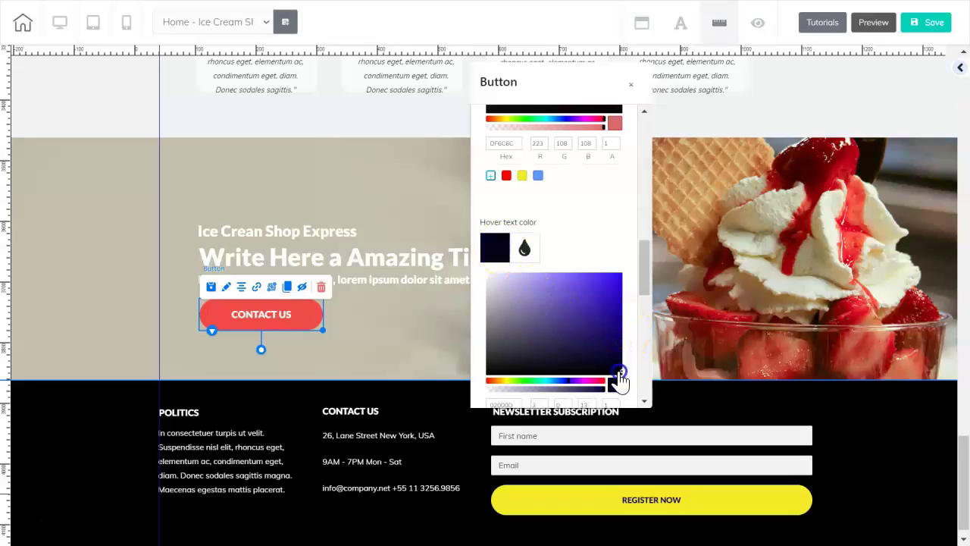
scroll(548, 245, "down", 1)
left_click_drag(521, 329, 466, 337)
type("00")
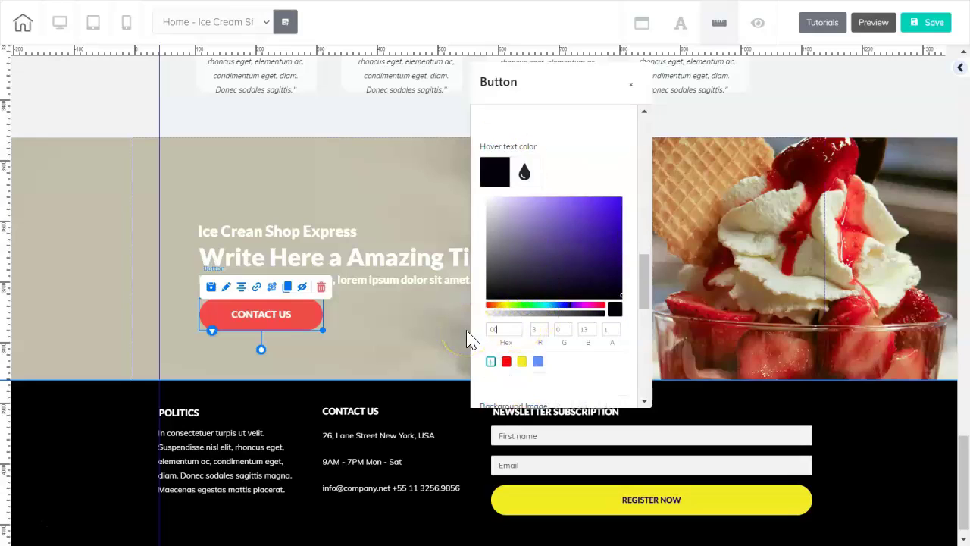
type("0000")
left_click(472, 339)
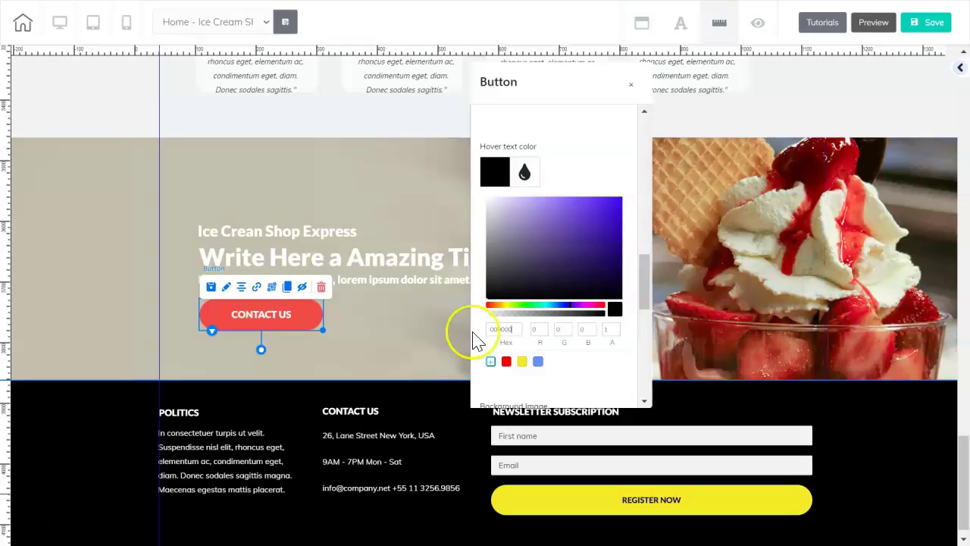
left_click(413, 329)
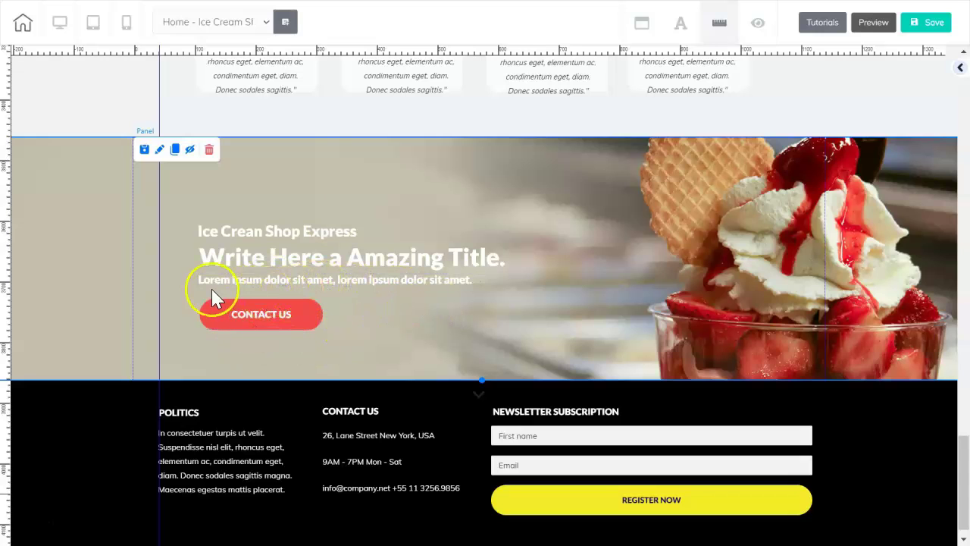
Save and publish the site, preview the CONTACT US button's hover effect, and return to the editor.
left_click(913, 22)
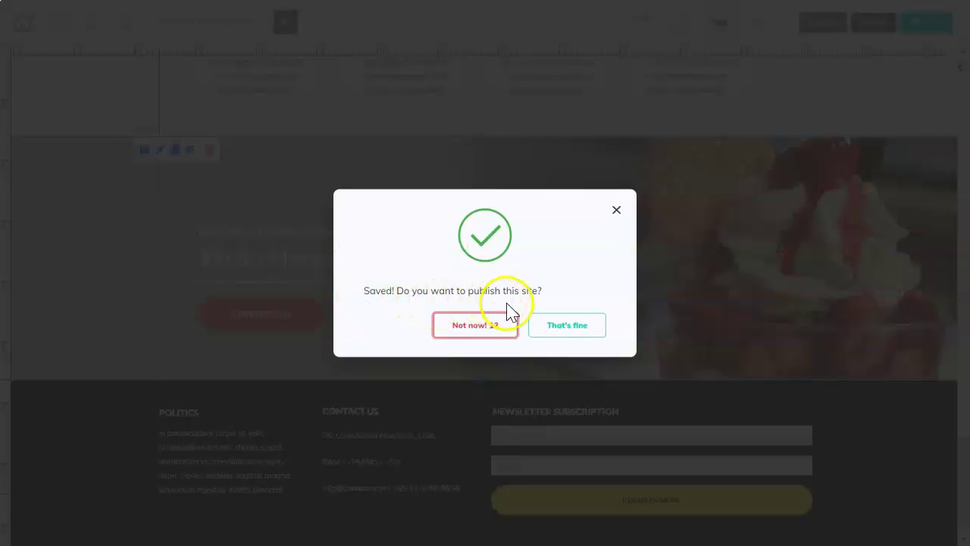
left_click(579, 322)
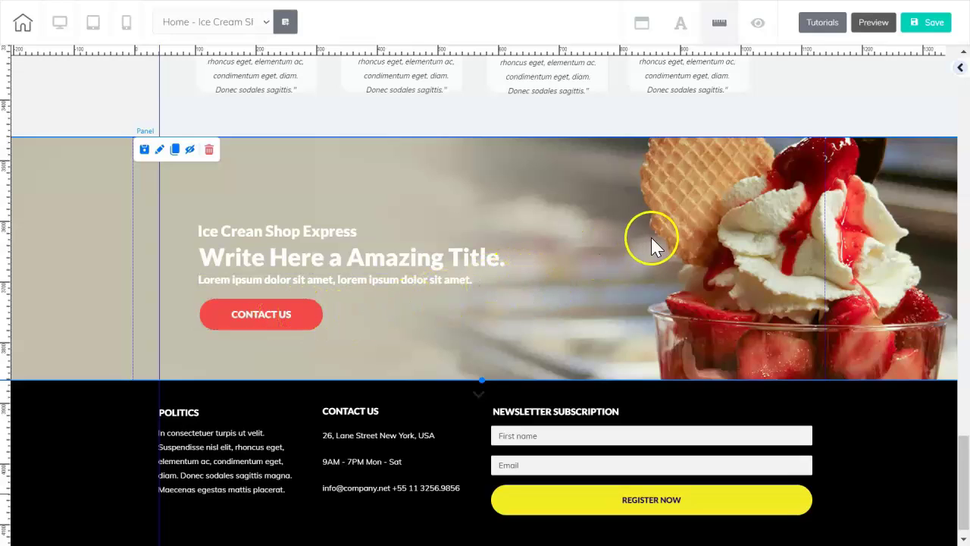
left_click(874, 24)
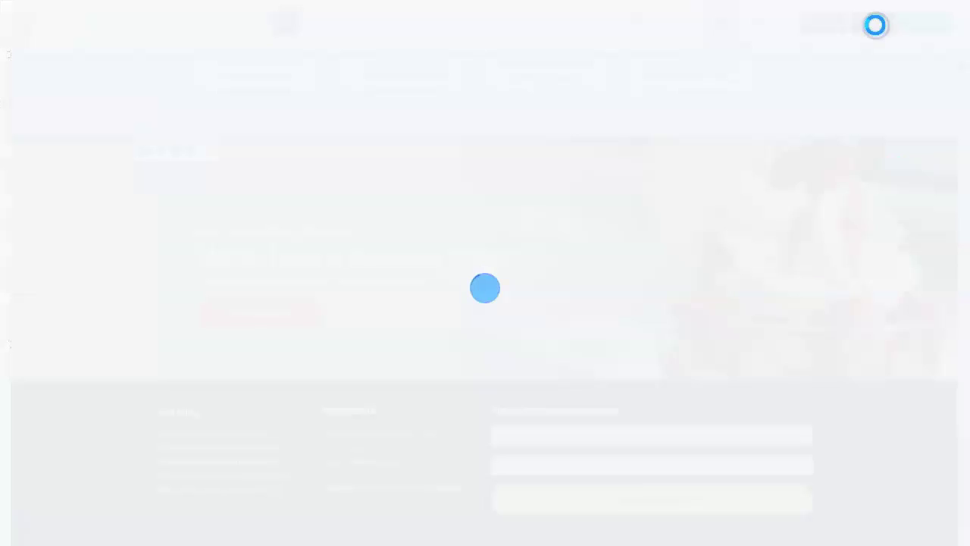
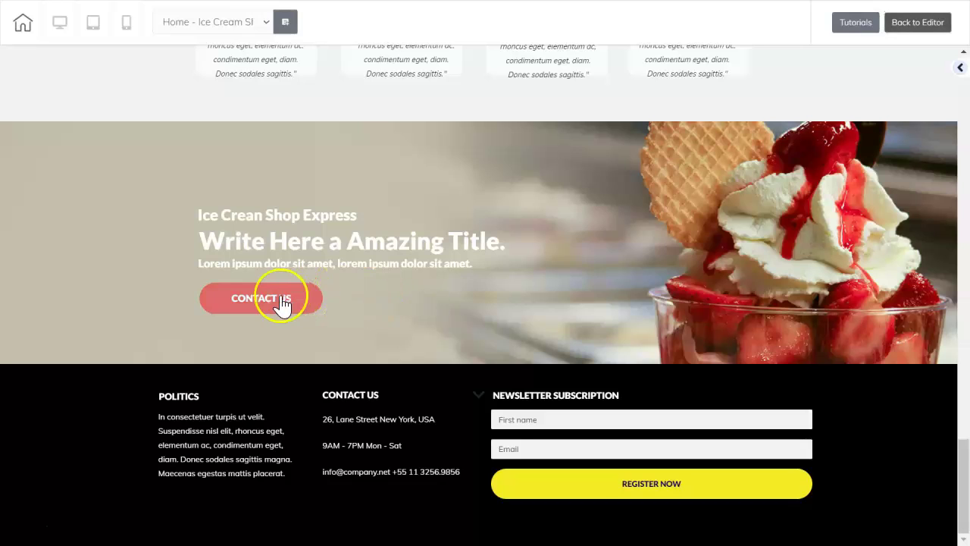
left_click(925, 27)
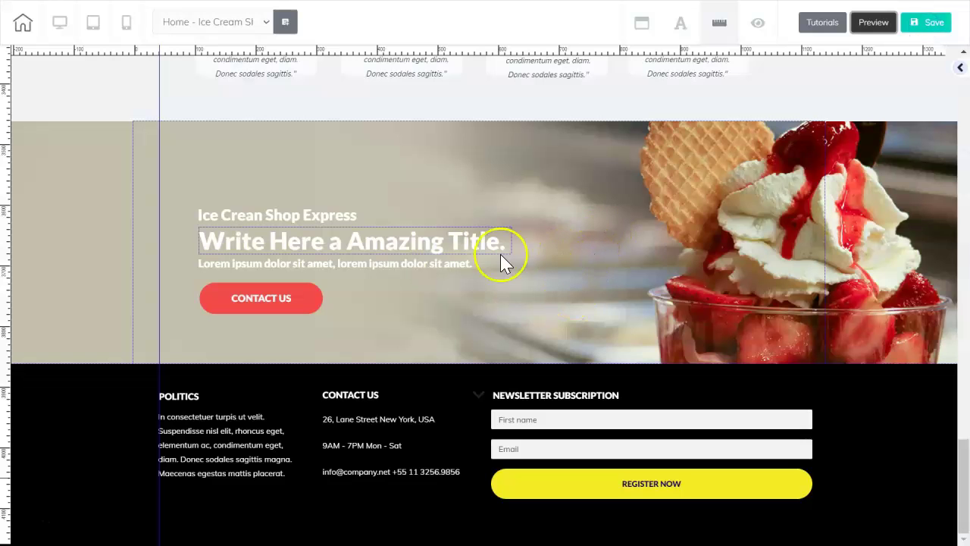
Reopen the CONTACT US button's color settings and re-enter 000000 as the hover text color.
left_click(318, 303)
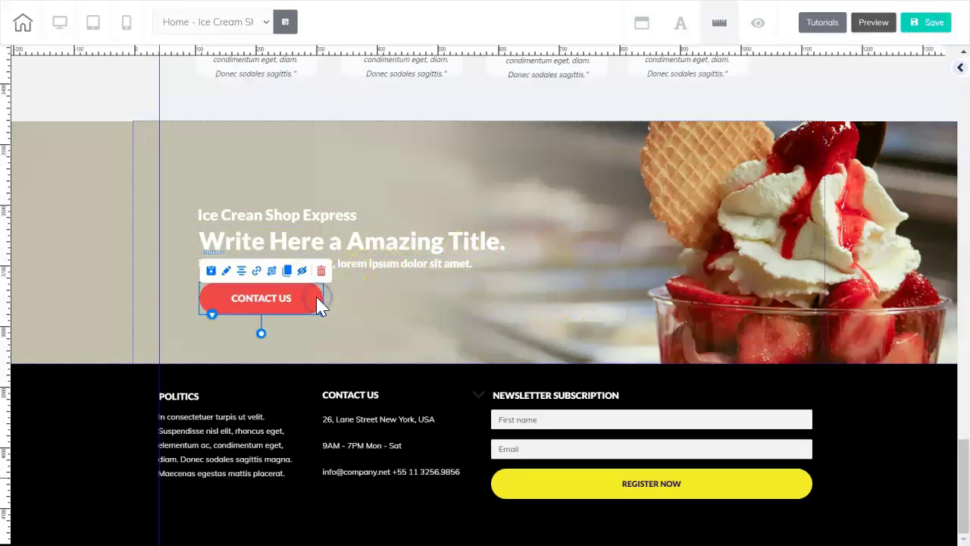
left_click(228, 273)
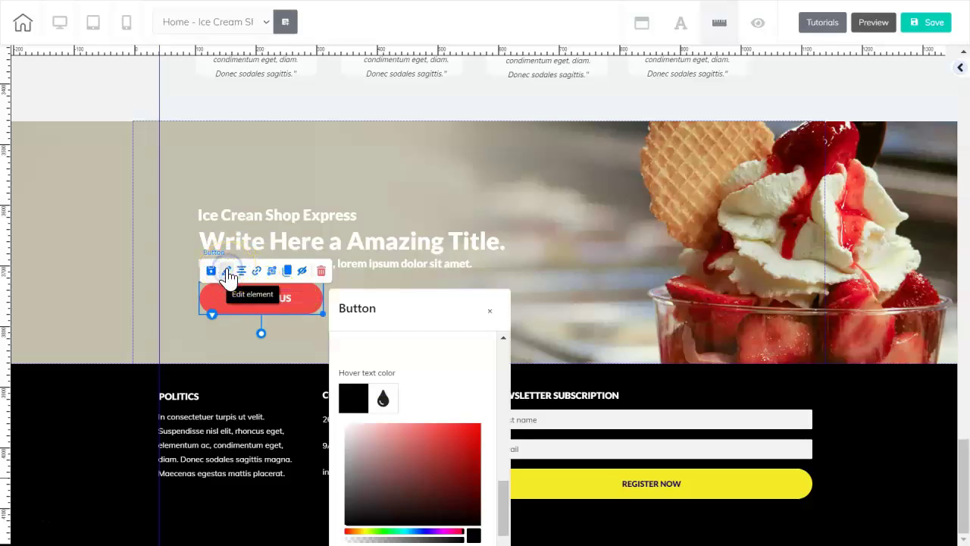
left_click_drag(417, 308, 580, 113)
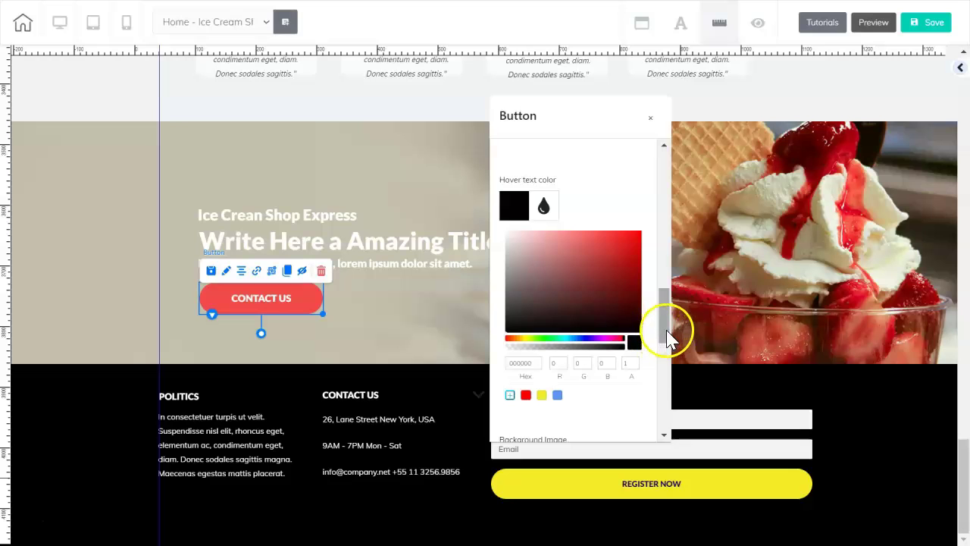
mouse_move(667, 337)
left_mouse_down()
mouse_move(672, 277)
mouse_move(666, 325)
left_mouse_up()
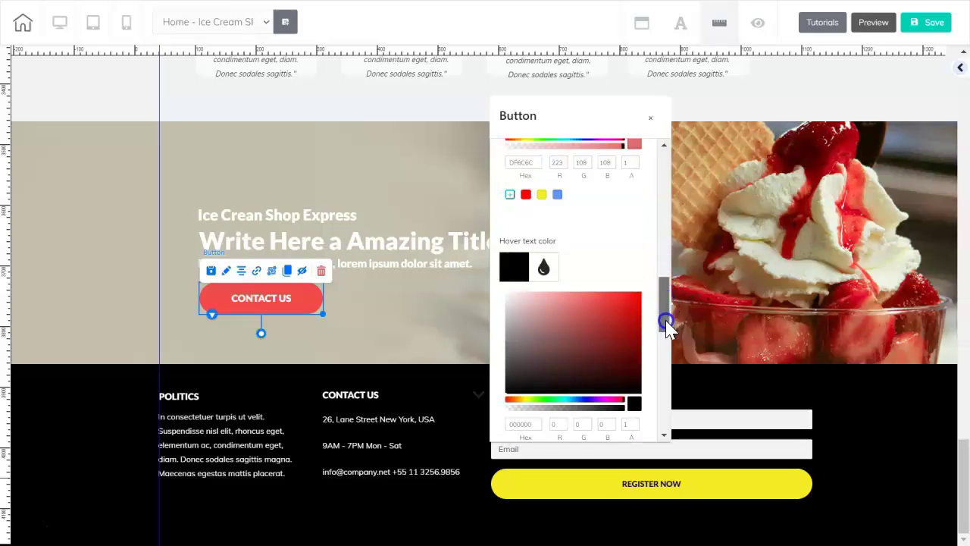
left_click(521, 268)
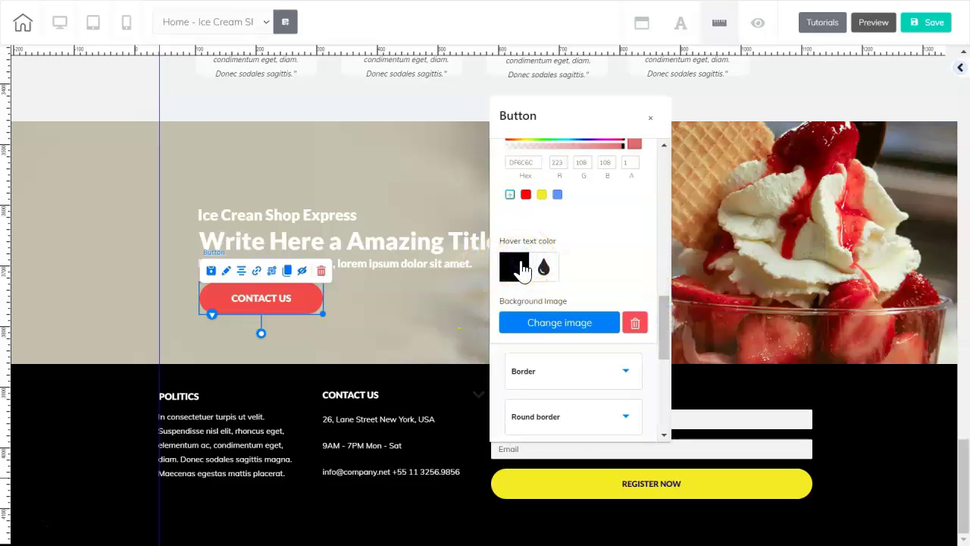
left_click(518, 271)
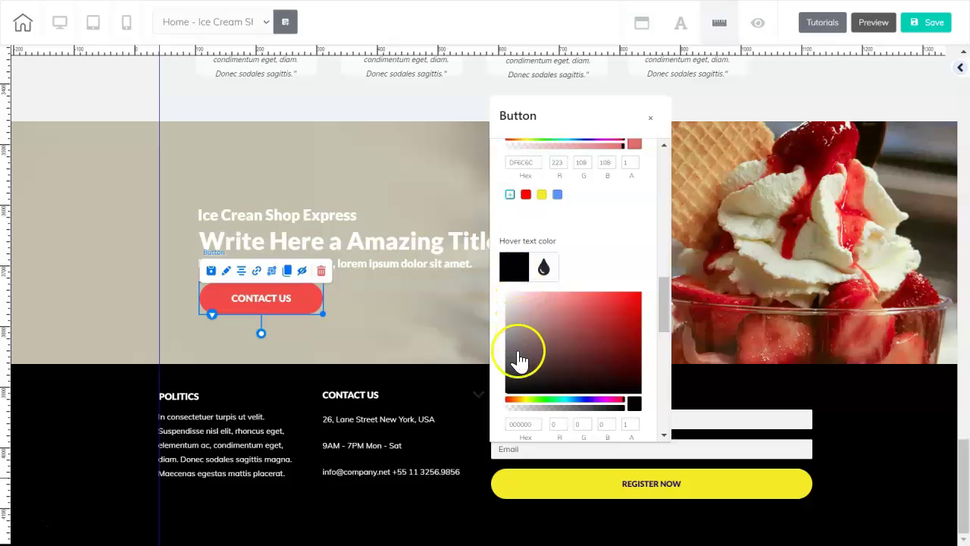
scroll(569, 329, "down", 1)
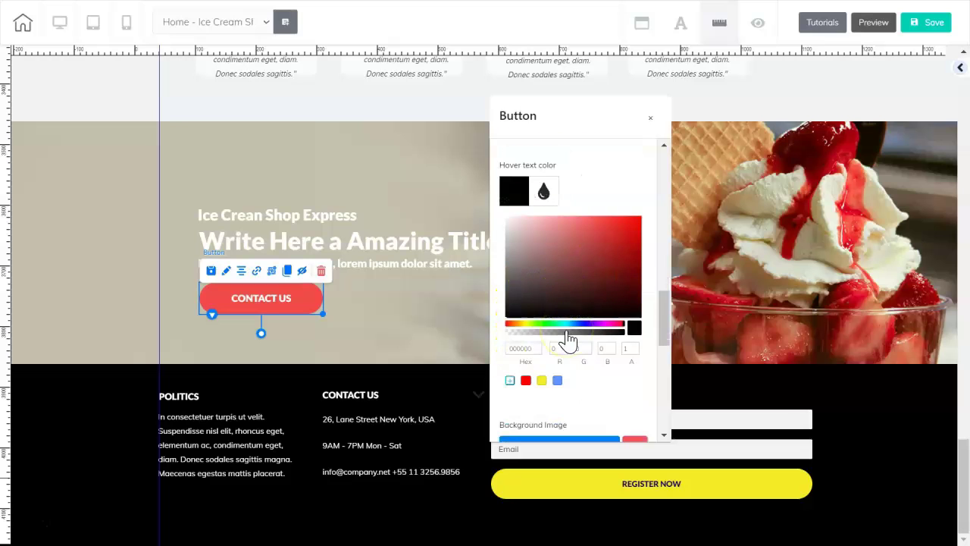
left_click(540, 348)
key("BackSpace")
key("BackSpace")
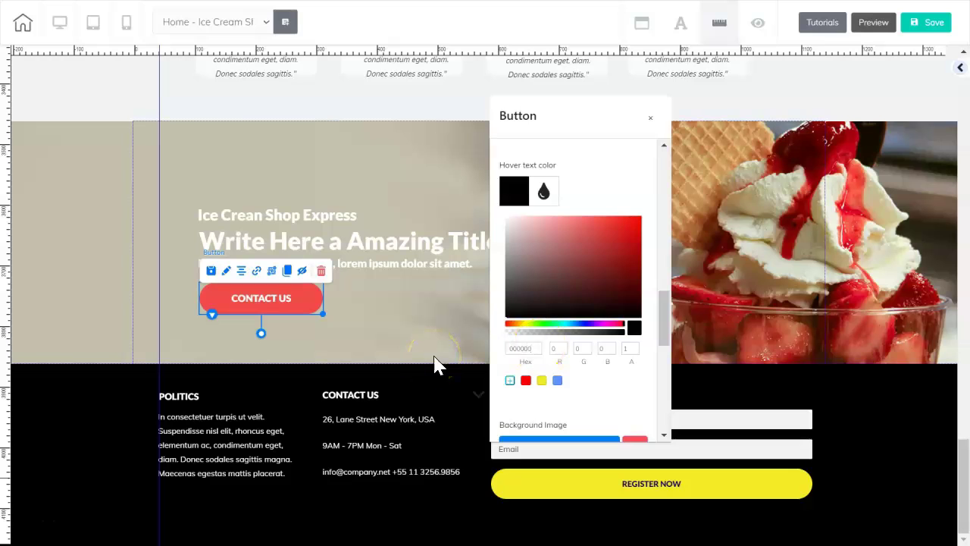
left_click(449, 338)
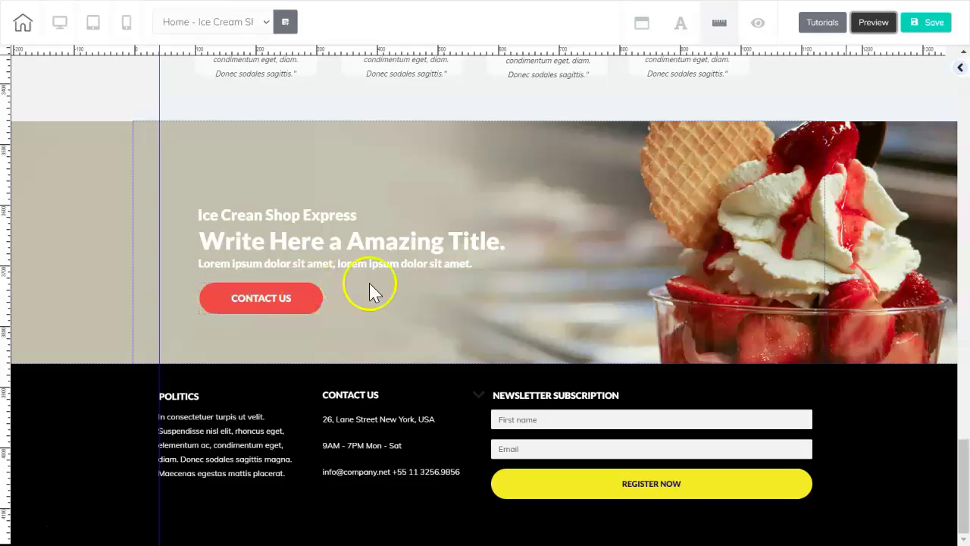
Change the headline of the CONTACT US button in the ice cream banner to CONTACT THE SWEET ZONE.
left_click(270, 304)
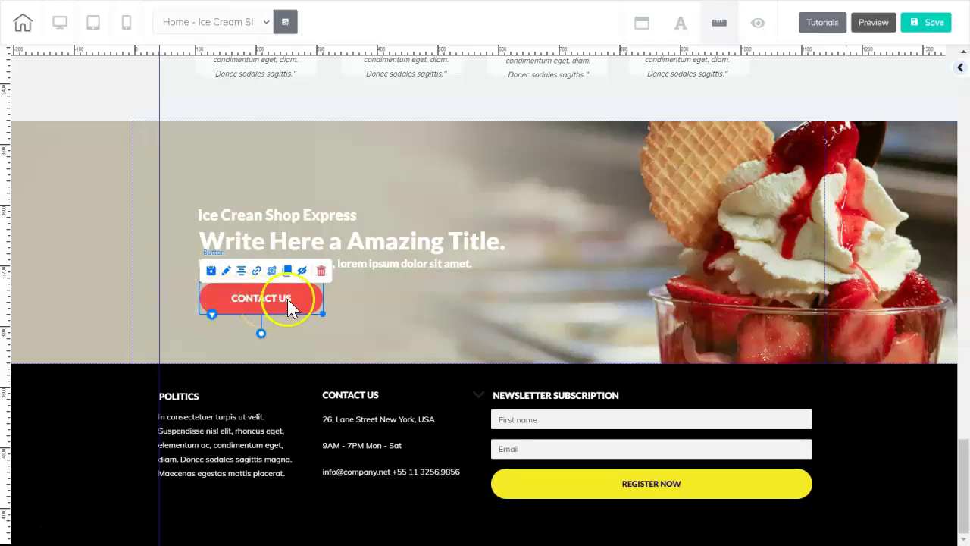
left_click(304, 307)
left_click(312, 303)
left_click(313, 303)
left_click(622, 266)
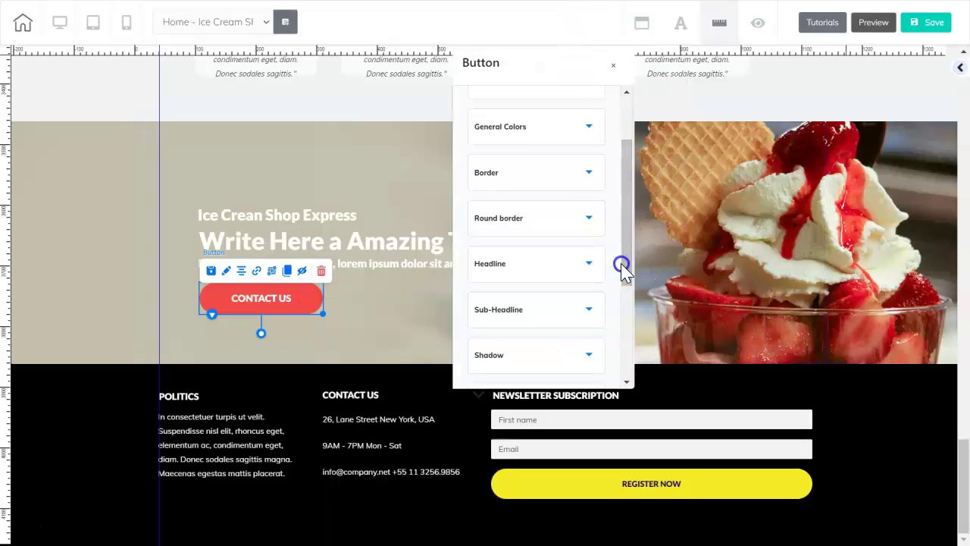
left_click(589, 263)
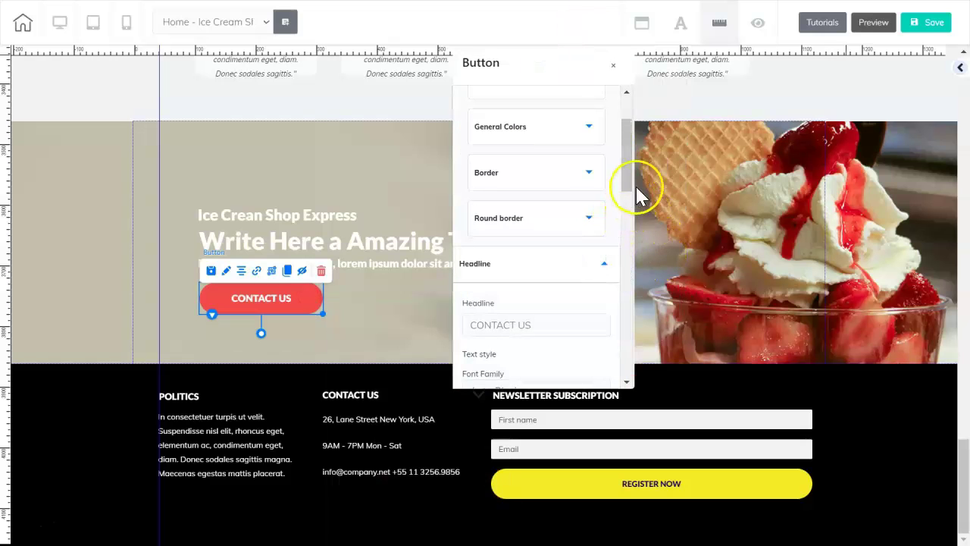
left_click_drag(628, 184, 623, 210)
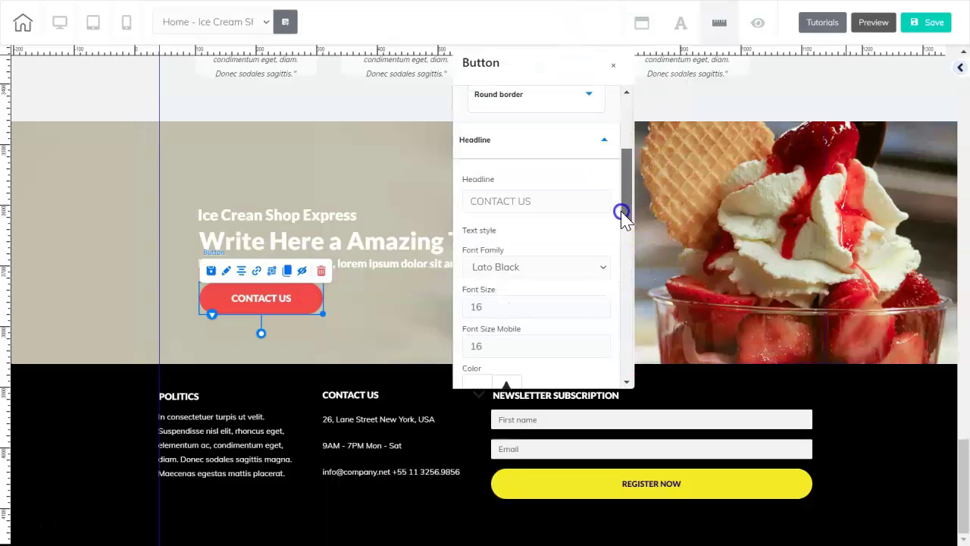
left_click(533, 201)
key("BackSpace")
key("BackSpace")
type("THE SWEET ZONE")
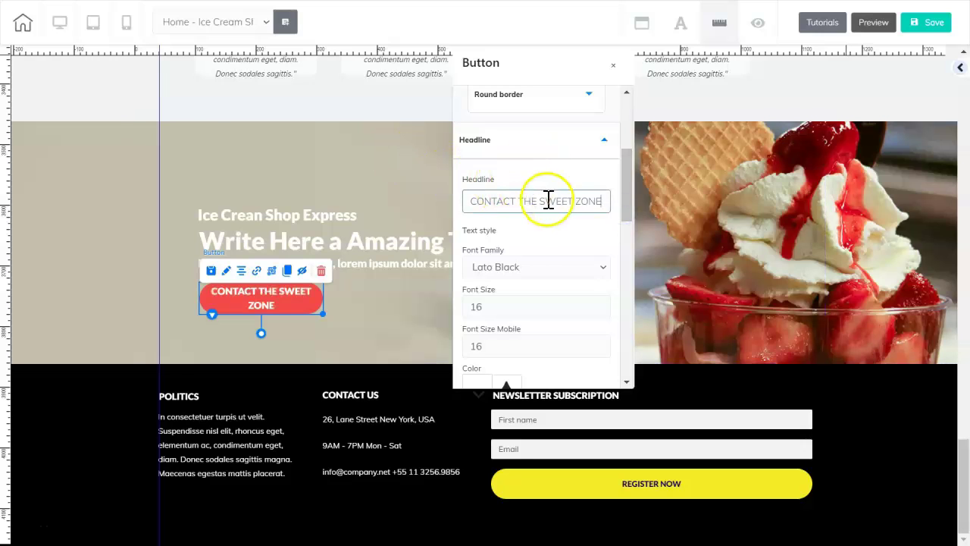
left_click(307, 326)
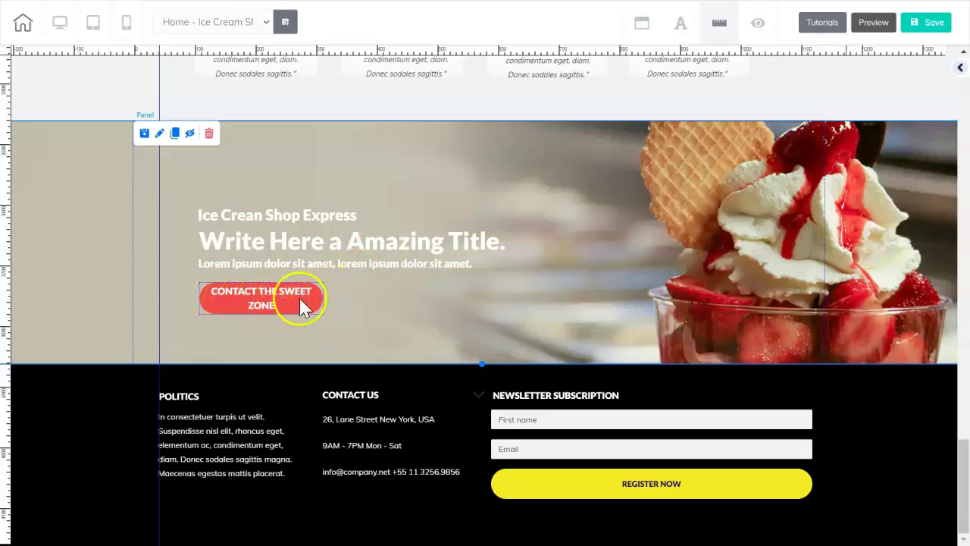
Widen the CONTACT THE SWEET ZONE button to fit its text on one line, and set its headline font size to 24.
left_click(316, 304)
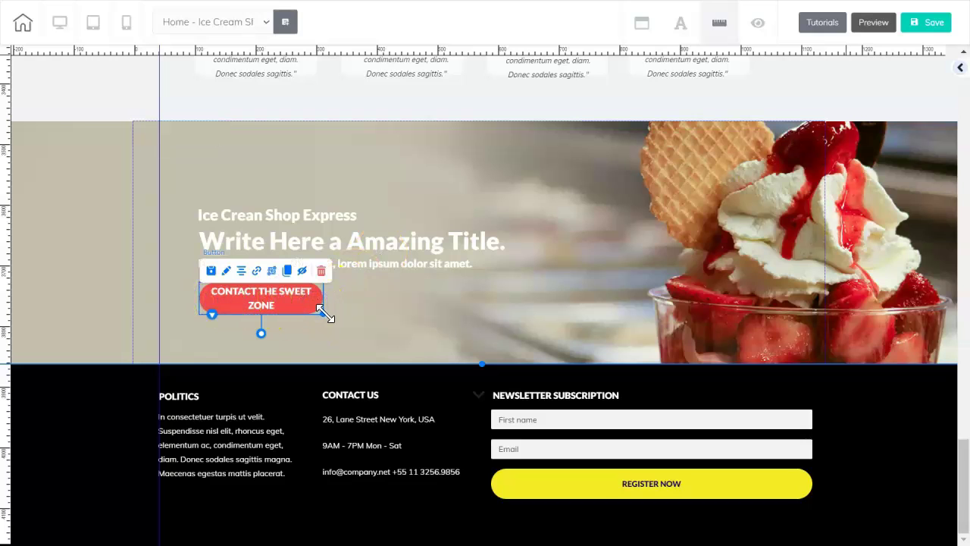
left_click_drag(324, 313, 421, 314)
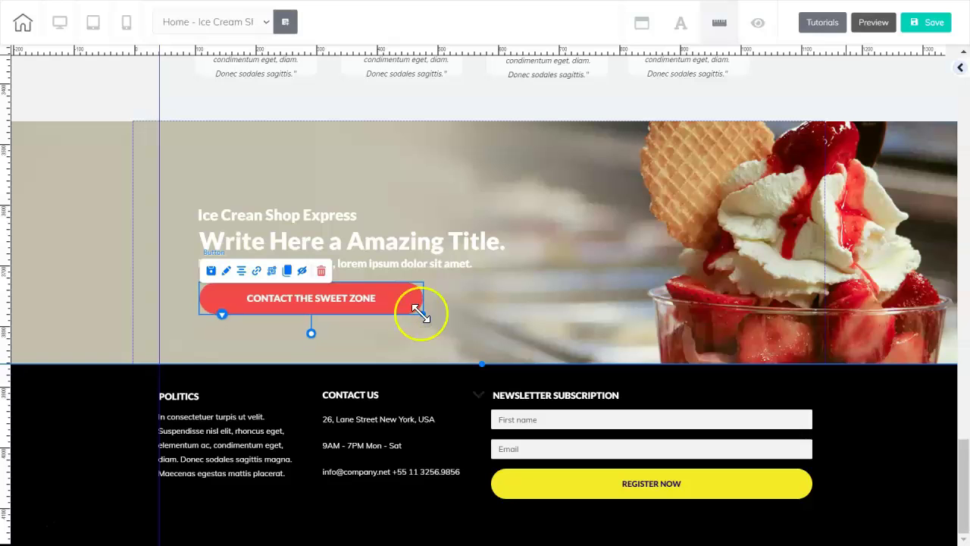
left_click(348, 295)
left_click_drag(541, 306, 559, 60)
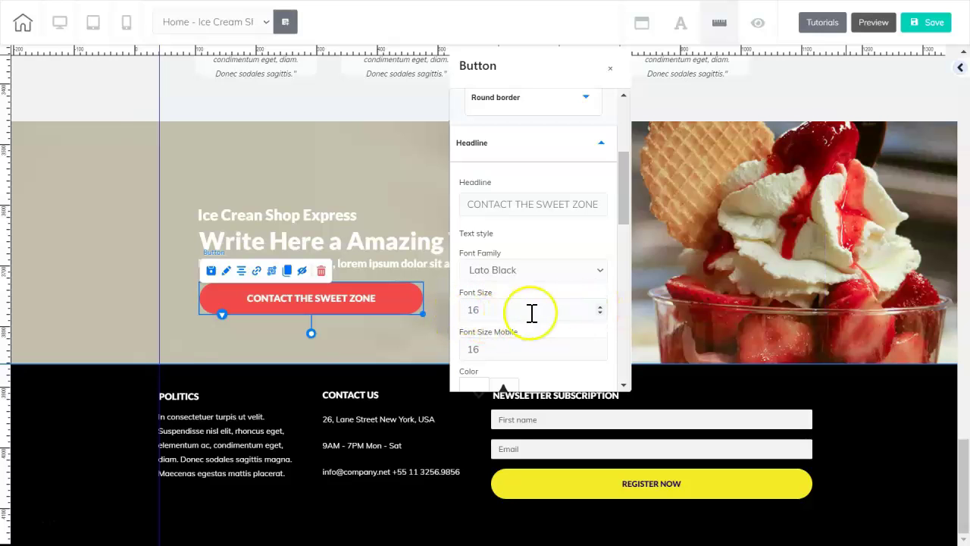
left_click(599, 307)
left_click(600, 308)
left_click(600, 308)
left_click(599, 308)
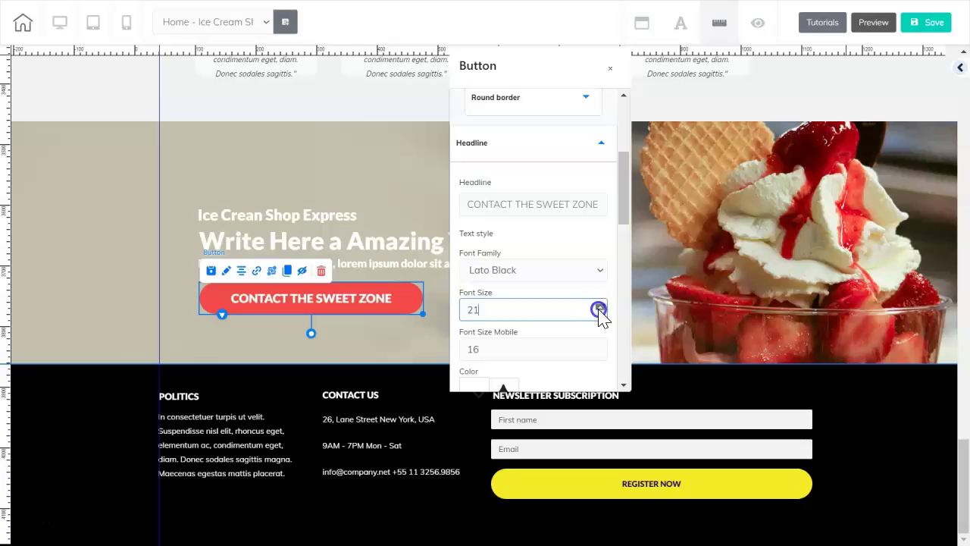
left_click(599, 308)
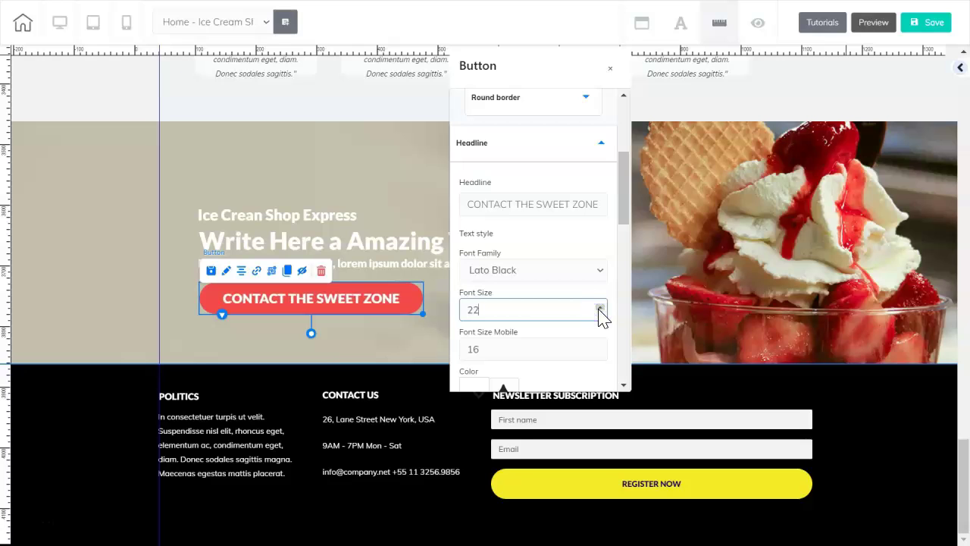
left_click(600, 307)
left_click(600, 307)
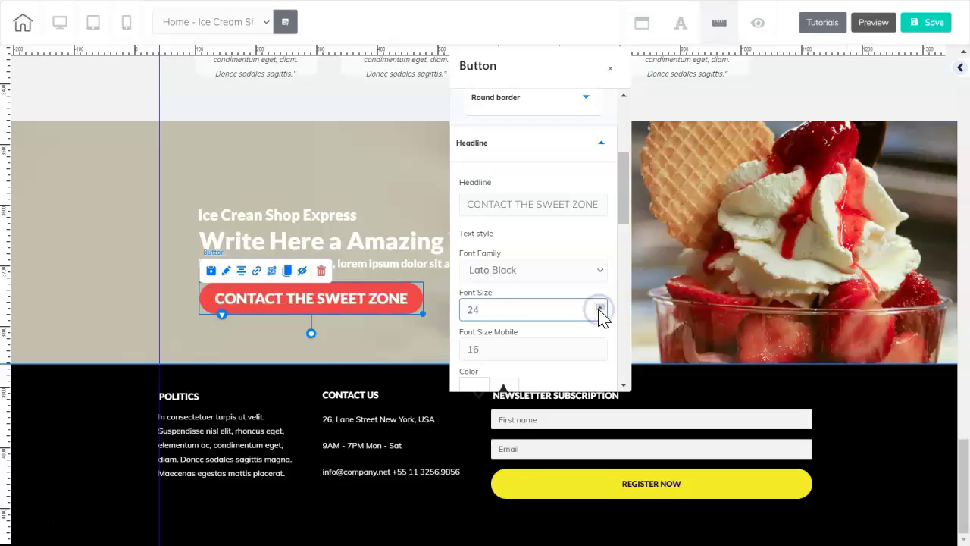
left_click(392, 340)
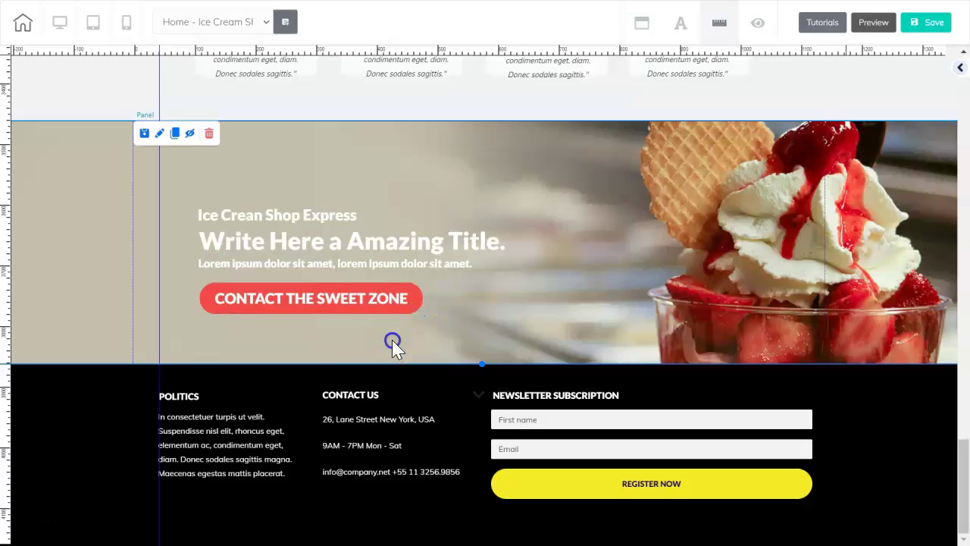
left_click(584, 258)
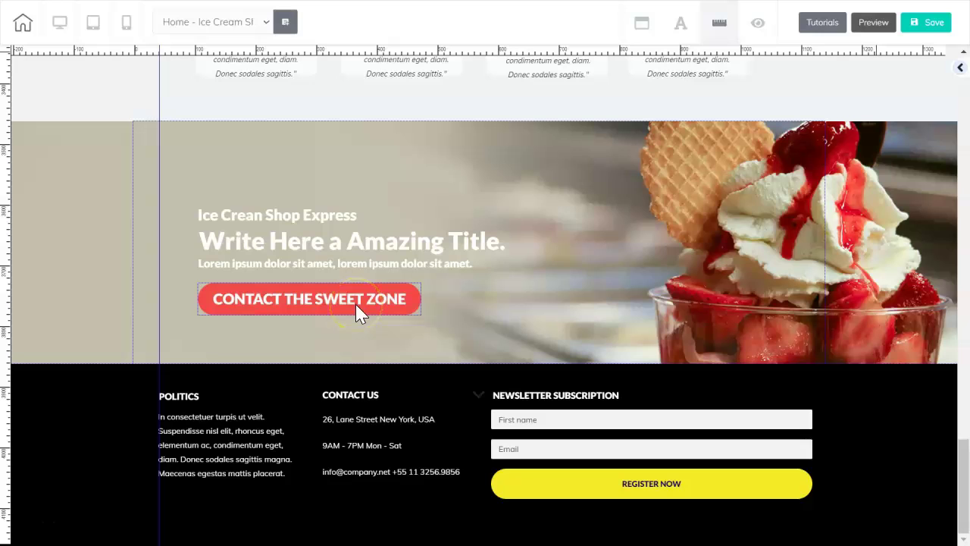
Save the CONTACT THE SWEET ZONE button in the ice cream banner as a personal element described as SZ-Contact-Button.
left_click(612, 301)
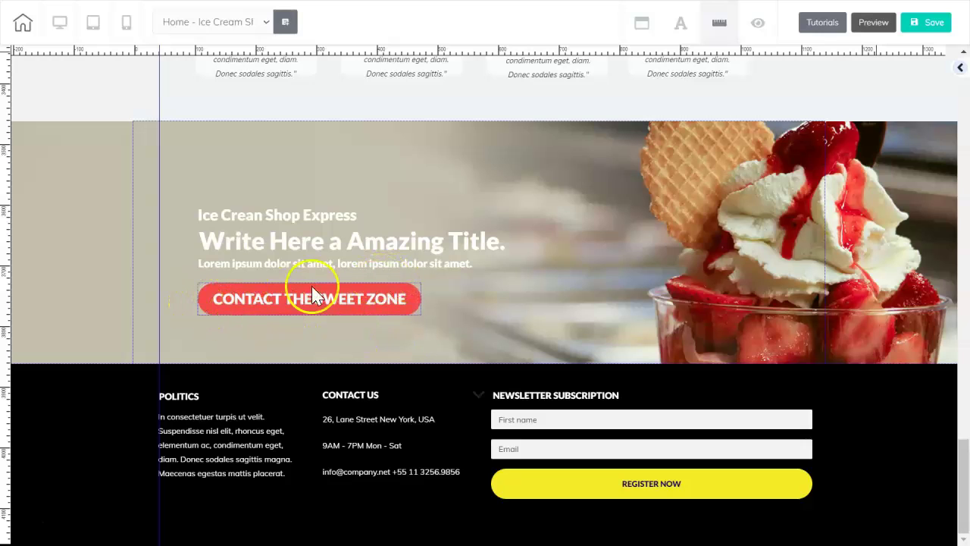
left_click(388, 299)
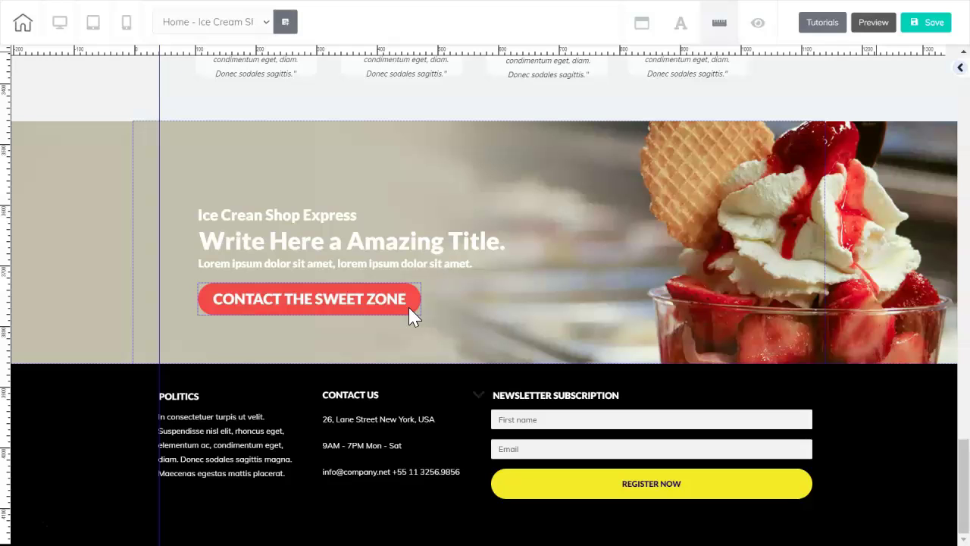
left_click(408, 307)
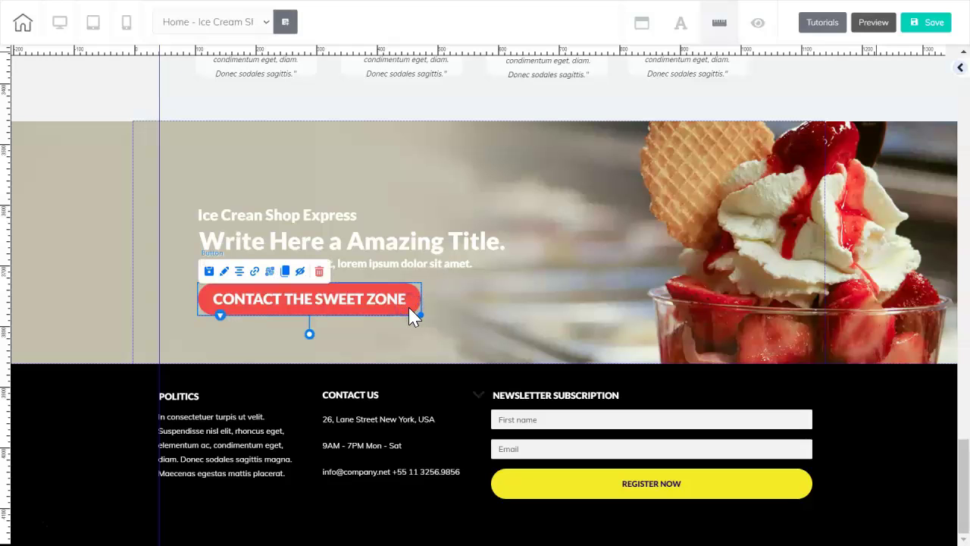
left_click(408, 307)
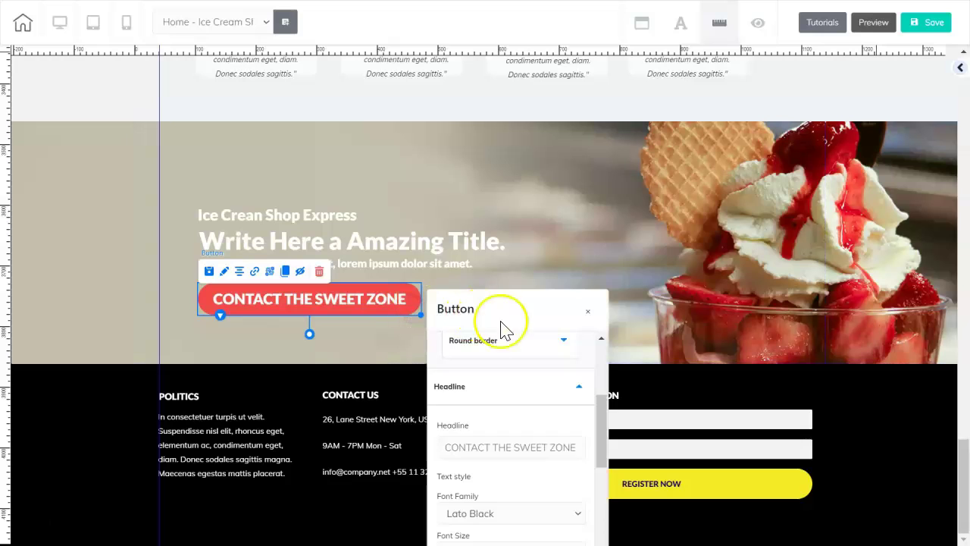
left_click_drag(528, 314, 575, 83)
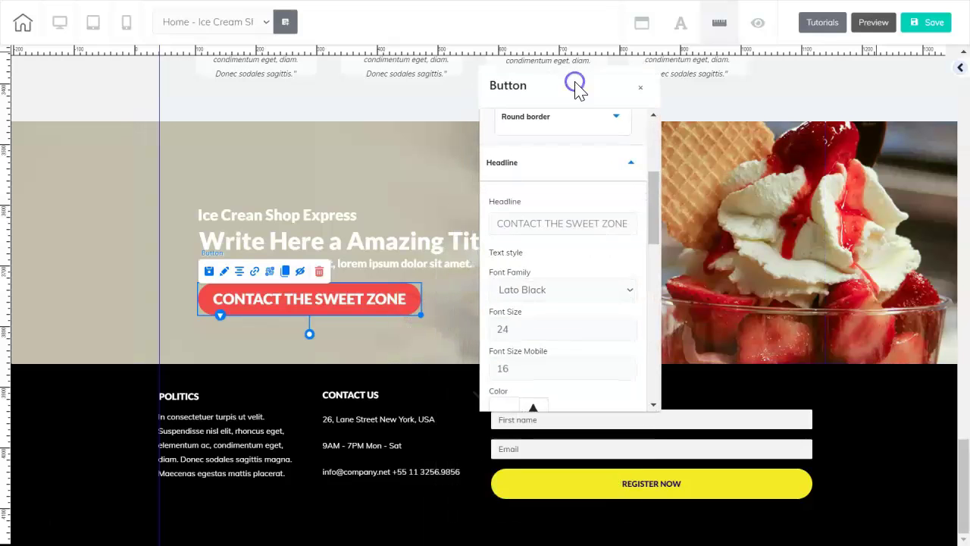
left_click_drag(649, 199, 644, 424)
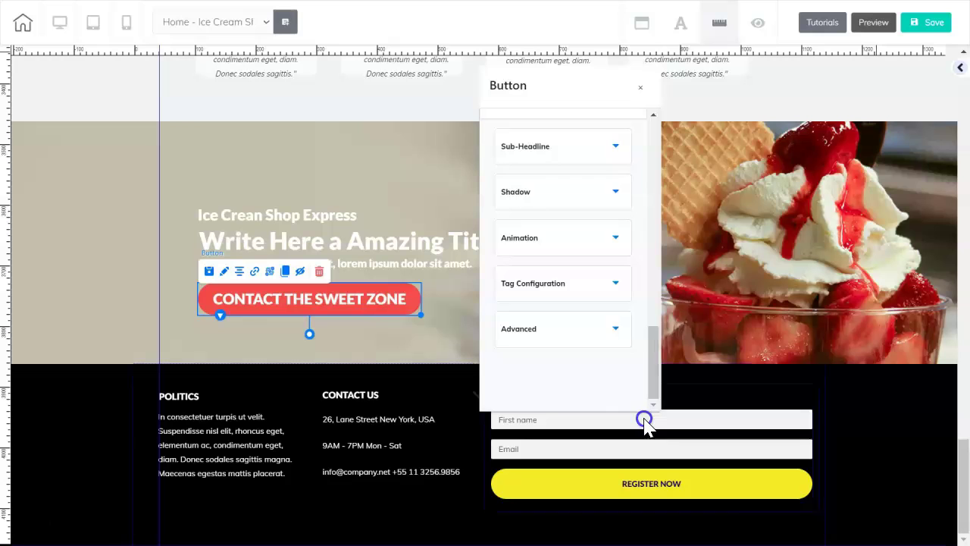
left_click(598, 329)
left_click_drag(653, 318, 654, 369)
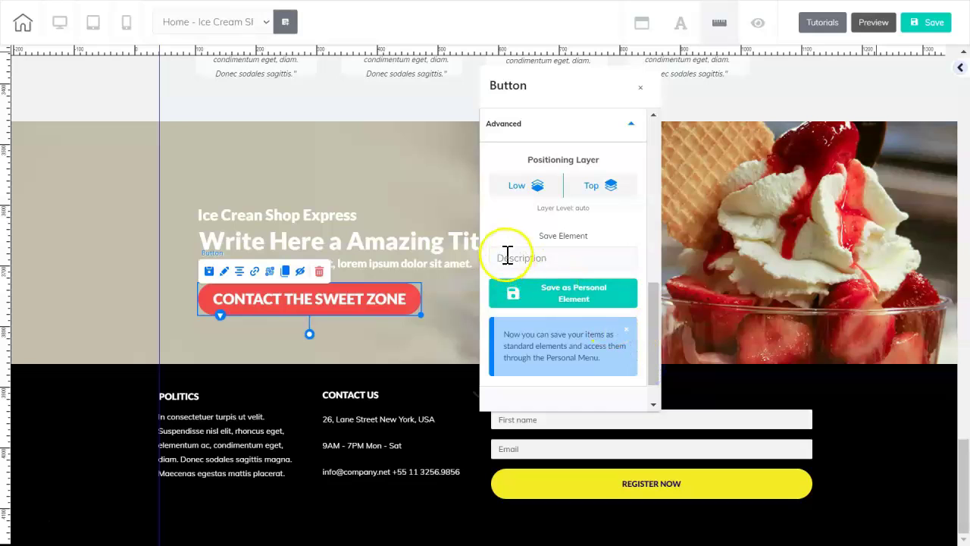
left_click(549, 256)
type("SZ-Contact-Button")
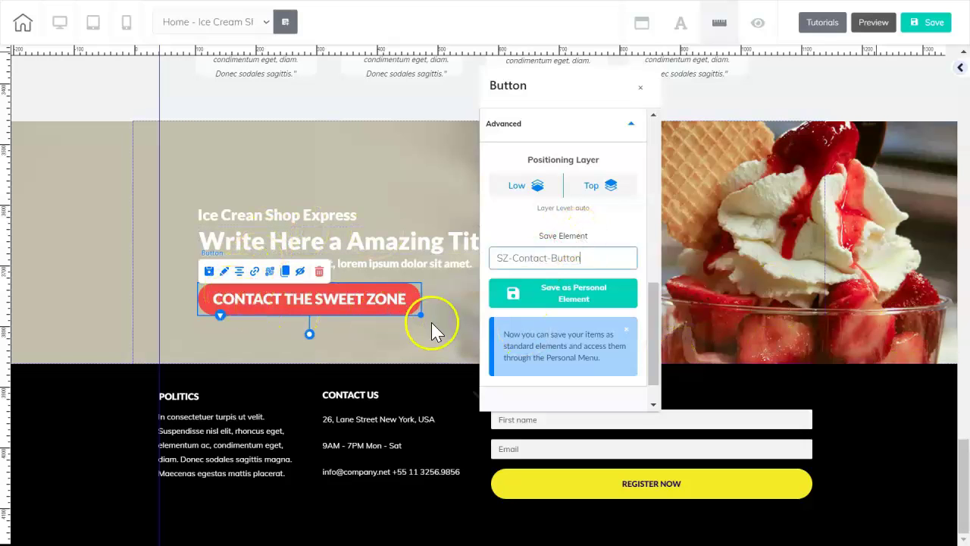
left_click(514, 269)
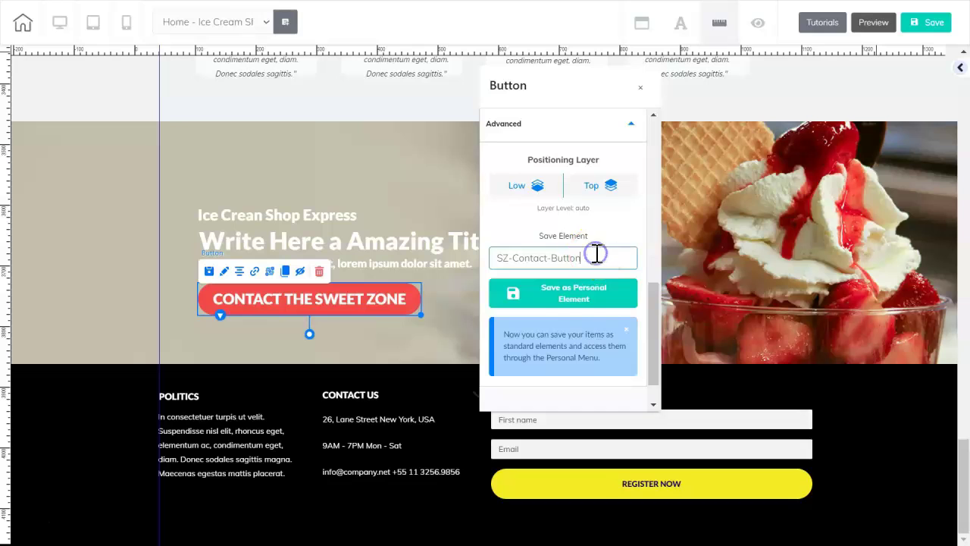
left_click(571, 301)
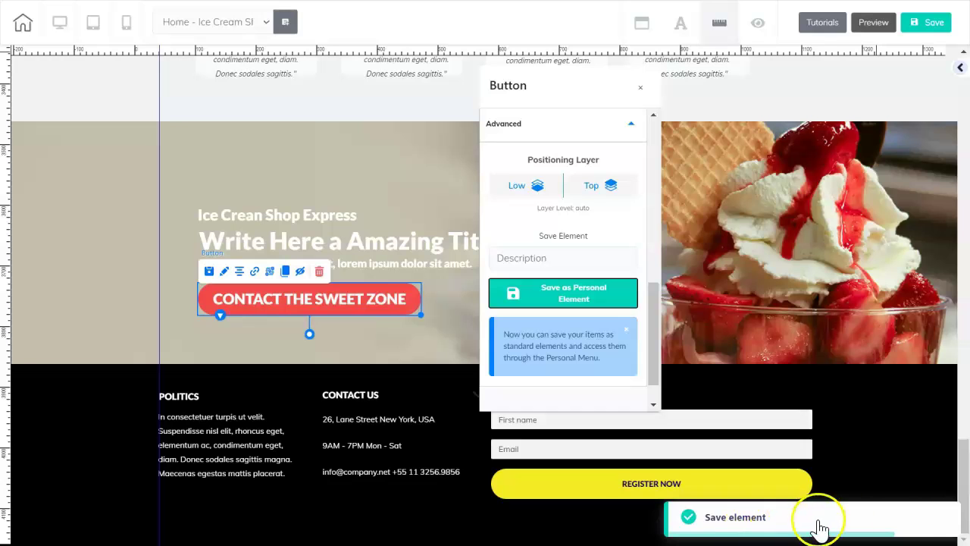
left_click(485, 356)
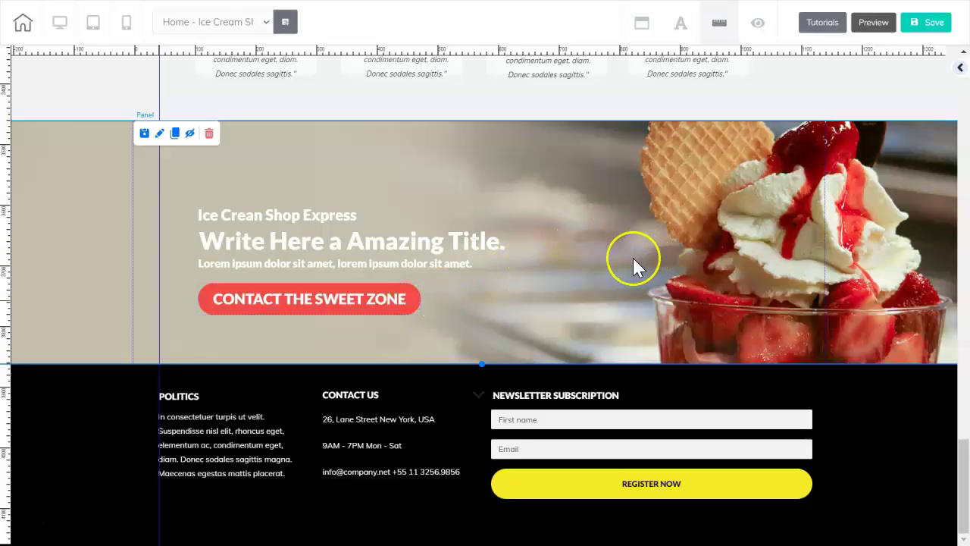
Delete the KNOW MORE button from the Our Main Services panel.
scroll(632, 257, "up", 5)
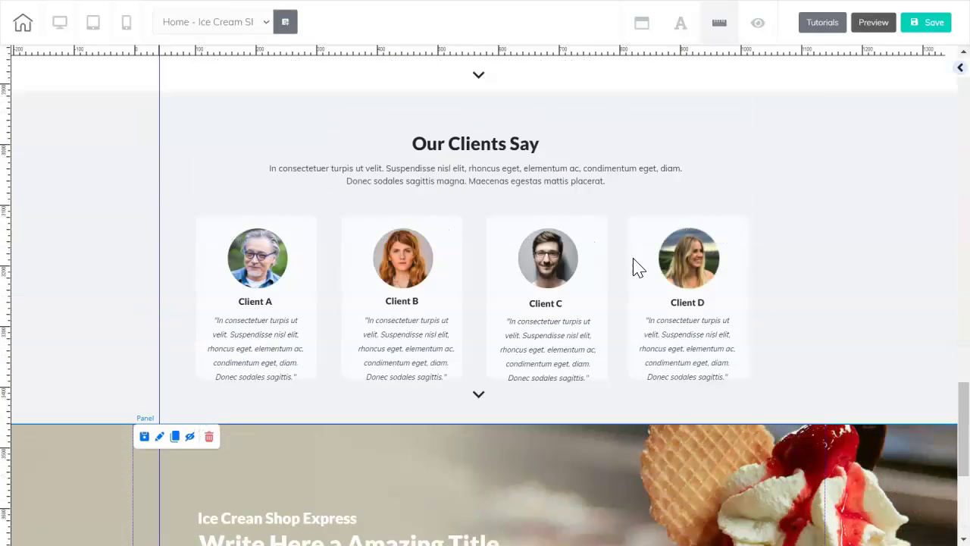
scroll(635, 261, "up", 10)
left_click(506, 341)
left_click(429, 144)
left_click(454, 357)
left_click(465, 354)
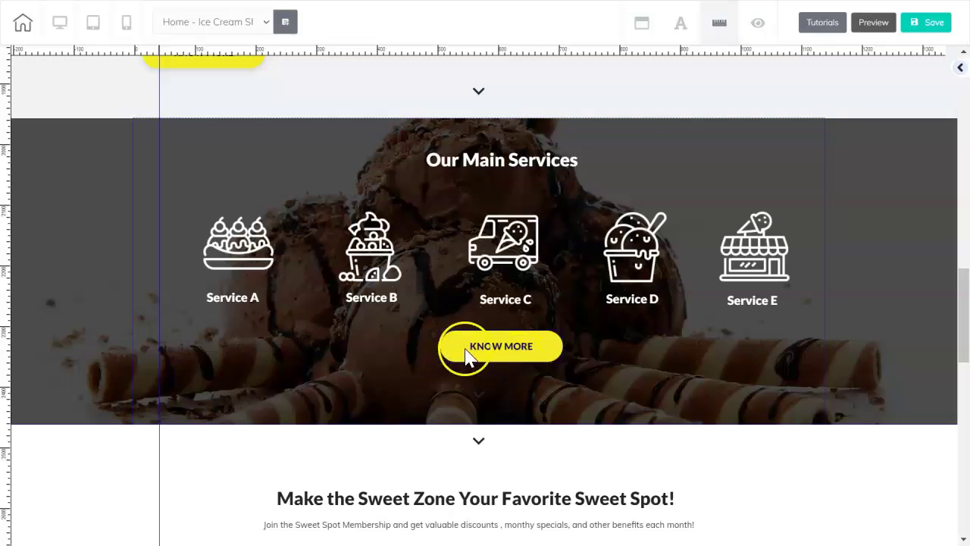
left_click(533, 357)
left_click(536, 356)
left_click(541, 352)
left_click(562, 318)
left_click(567, 313)
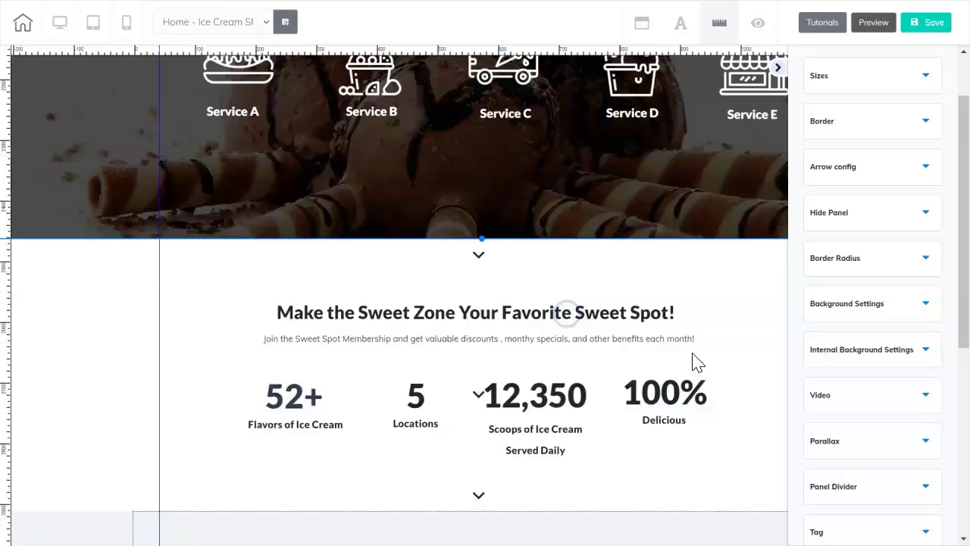
Insert the saved SZ-Contact-Button personal element into the Our Main Services panel, below the service icons.
scroll(692, 356, "up", 5)
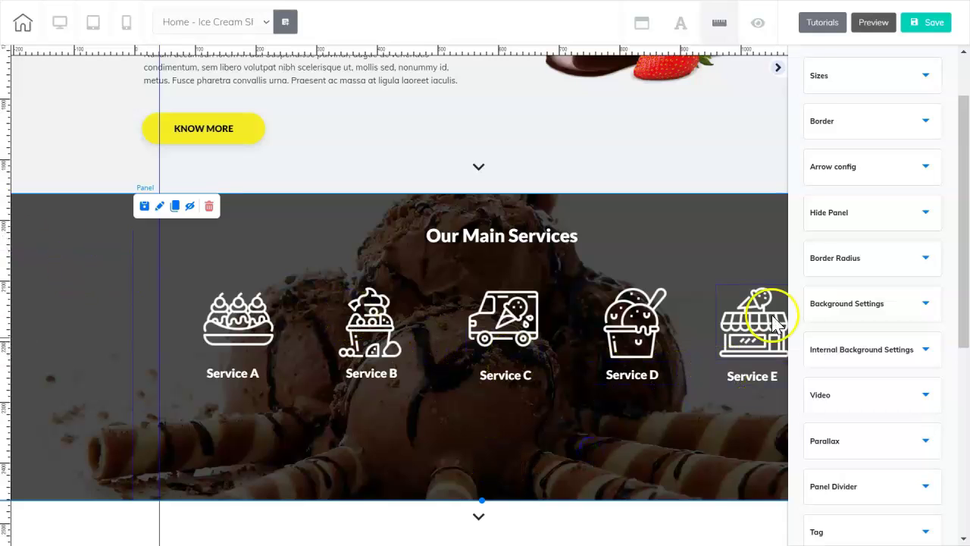
scroll(946, 253, "up", 1)
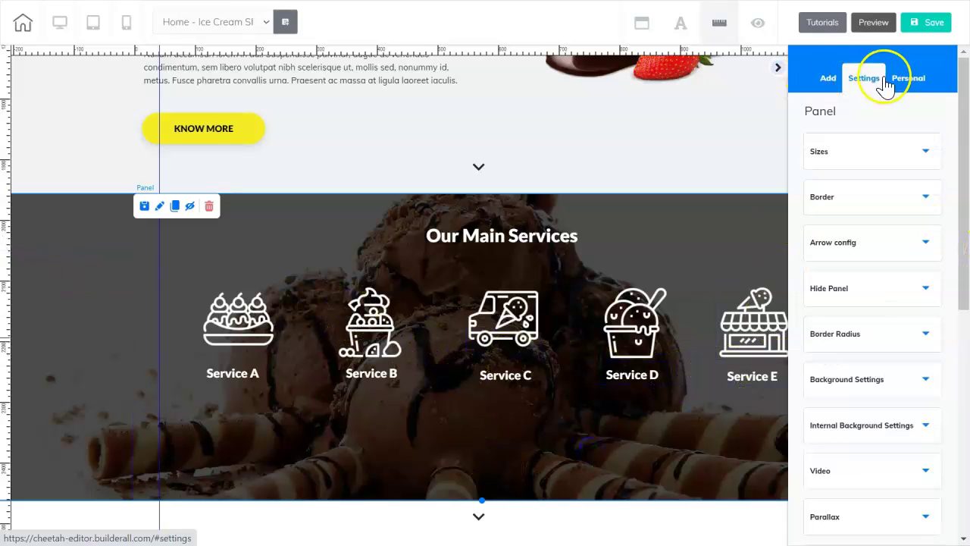
left_click(901, 89)
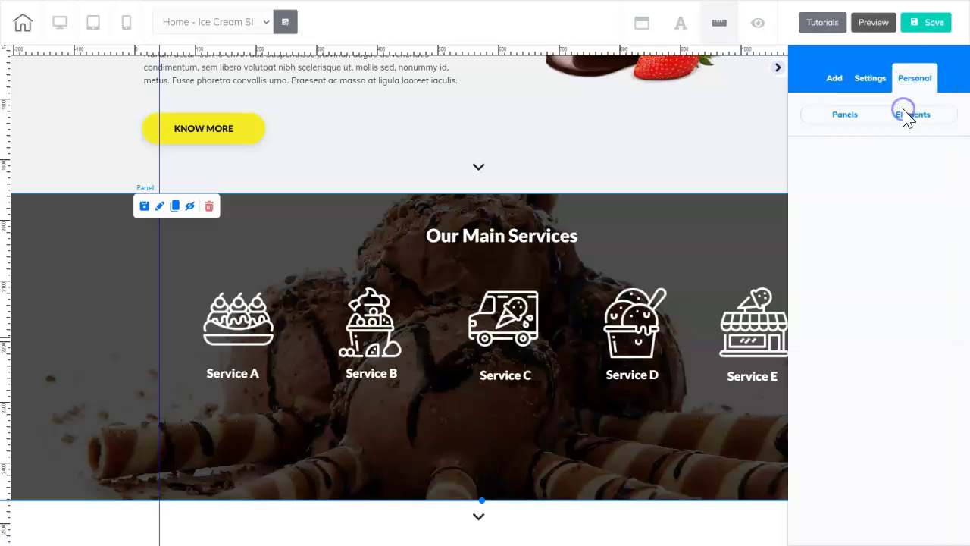
left_click(909, 119)
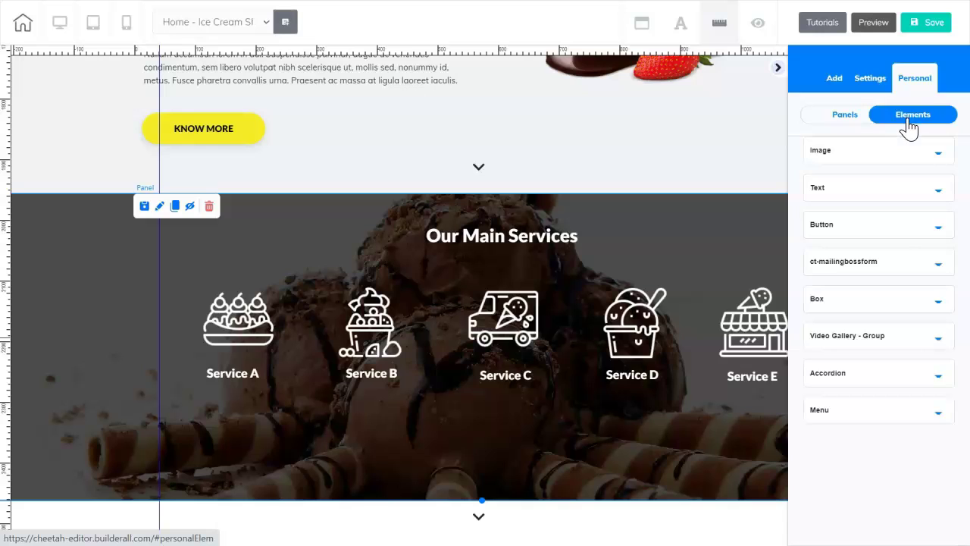
left_click(937, 228)
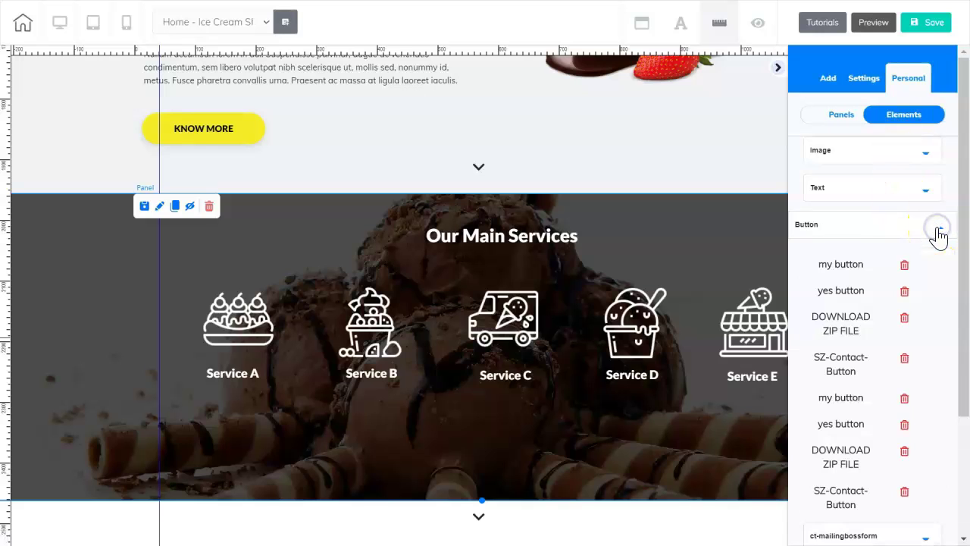
scroll(868, 318, "down", 2)
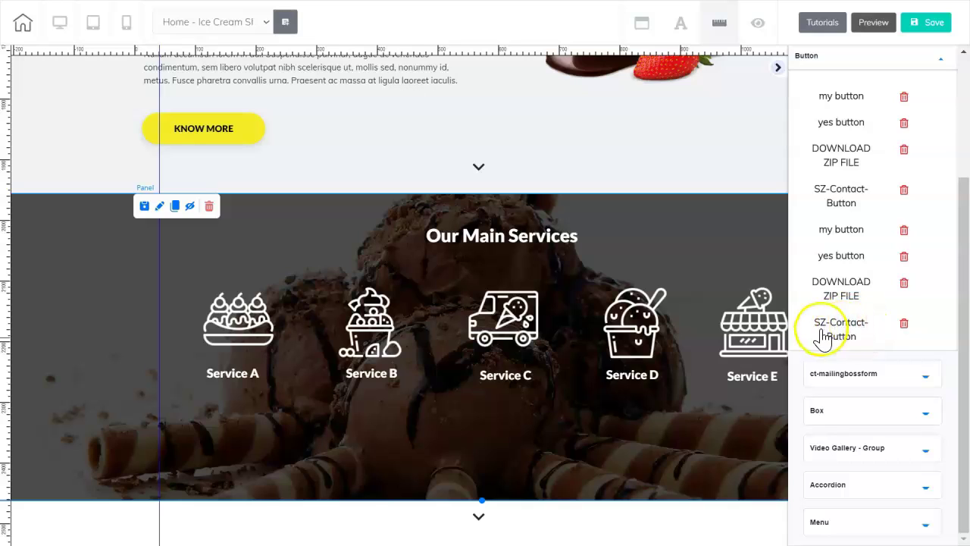
left_click_drag(846, 339, 580, 330)
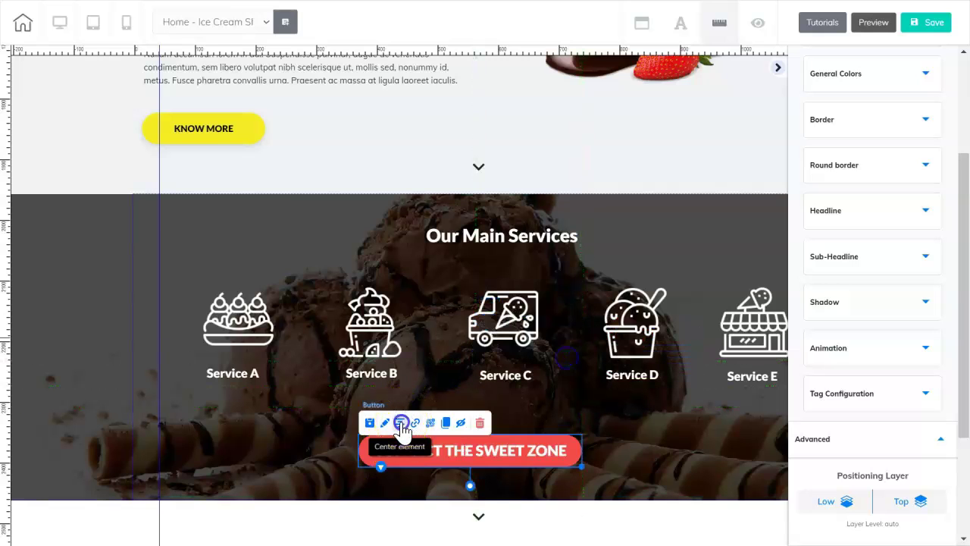
Center the CONTACT THE SWEET ZONE button in the Our Main Services panel and save the site.
left_click(402, 424)
left_click(676, 426)
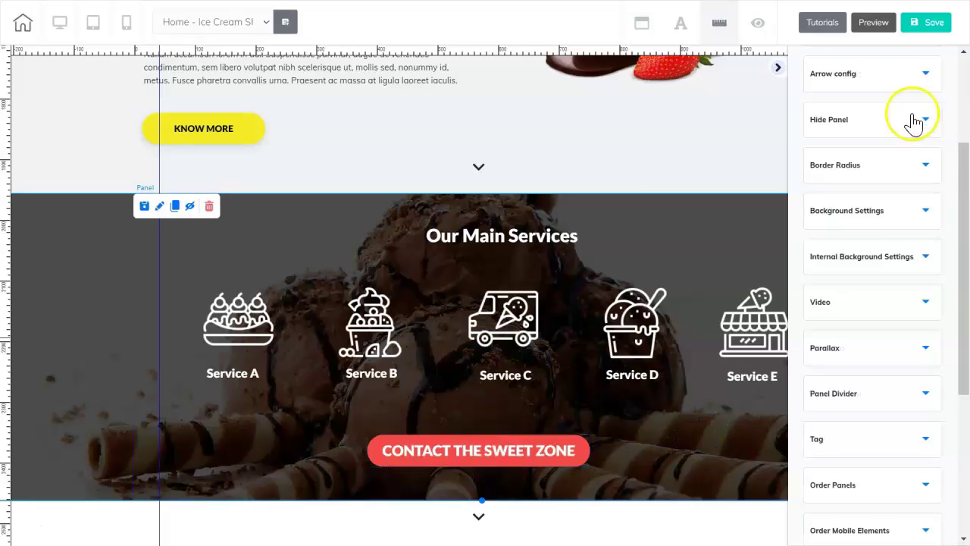
left_click(917, 30)
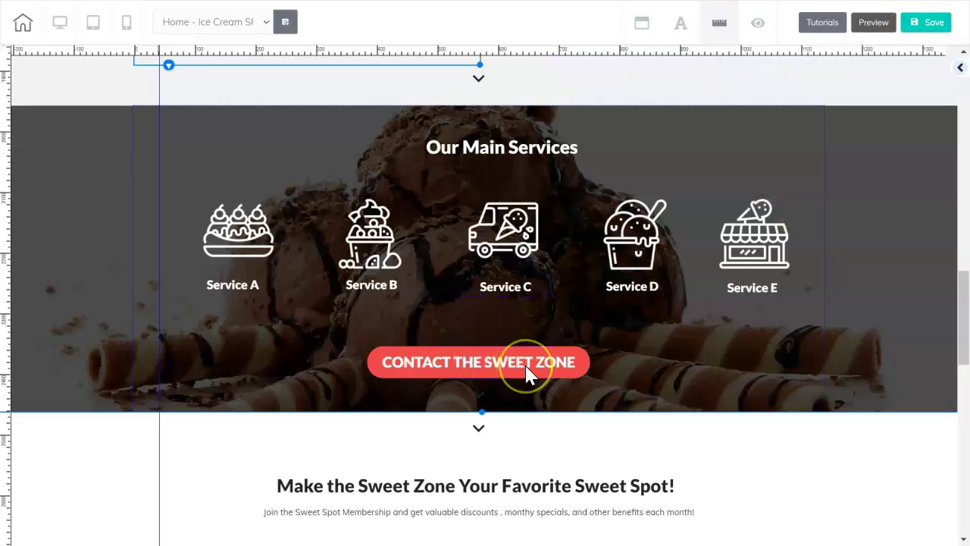
Clone the services panel's CONTACT THE SWEET ZONE button and move the copy up into the company benefits panel.
left_click(555, 369)
left_click(566, 370)
left_click(579, 363)
left_click(455, 338)
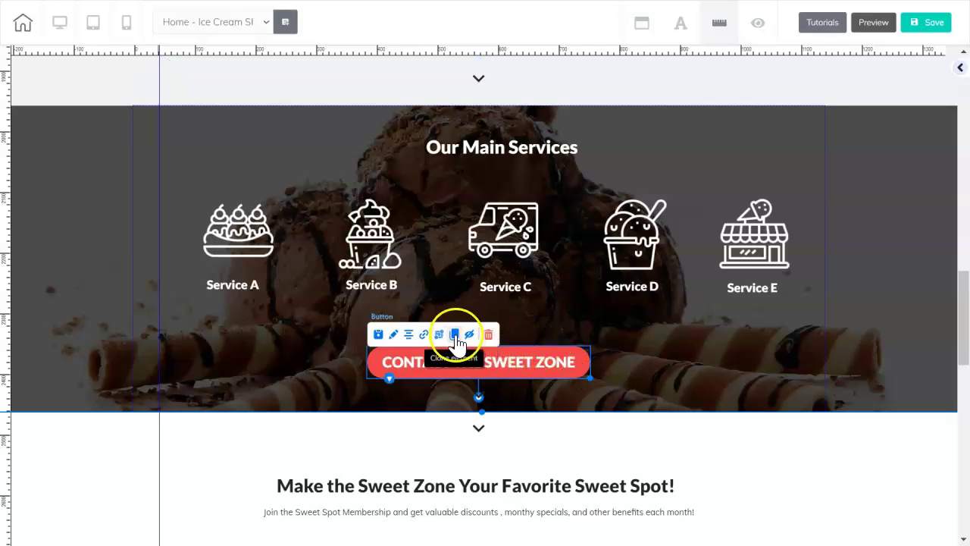
mouse_move(456, 338)
left_mouse_down()
mouse_move(632, 346)
mouse_move(513, 96)
mouse_move(516, 60)
mouse_move(522, 114)
mouse_move(503, 134)
left_mouse_up()
left_click_drag(964, 322, 955, 262)
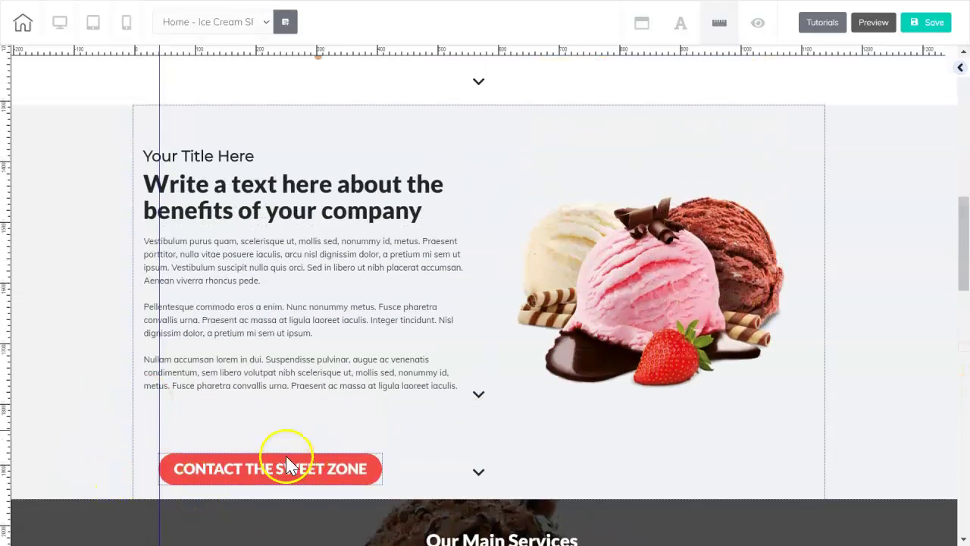
Place the copied button directly below the company benefits paragraphs and center it within its text box.
left_click_drag(286, 463, 310, 416)
left_click(310, 421)
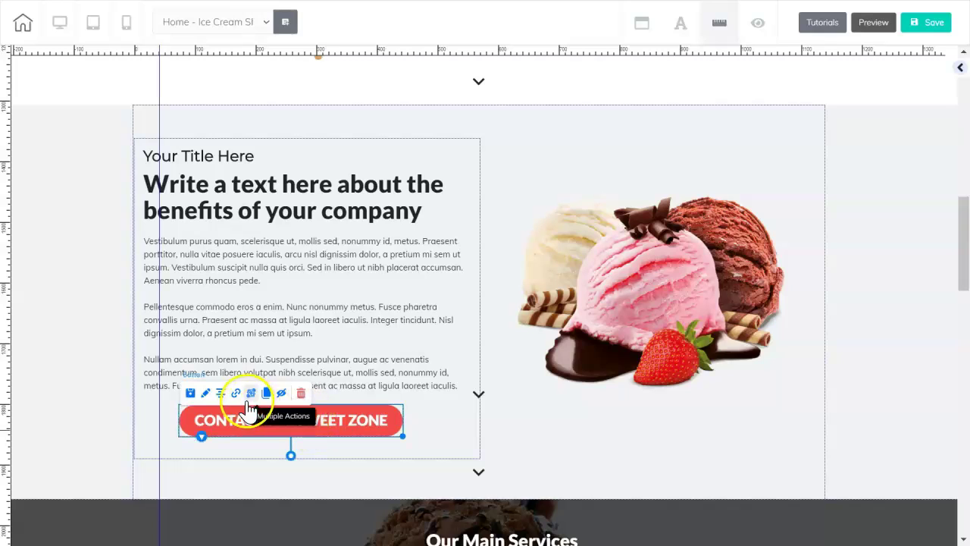
left_click(222, 394)
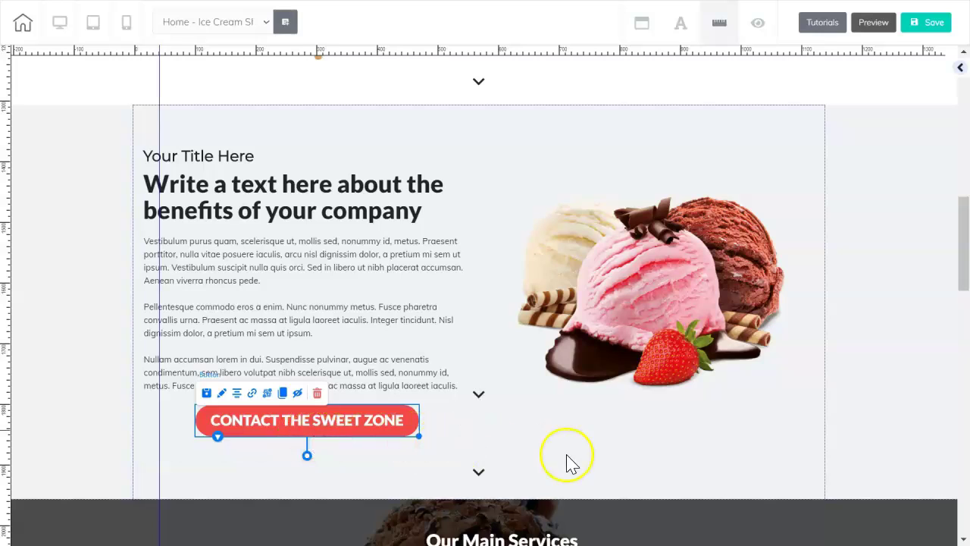
left_click(601, 466)
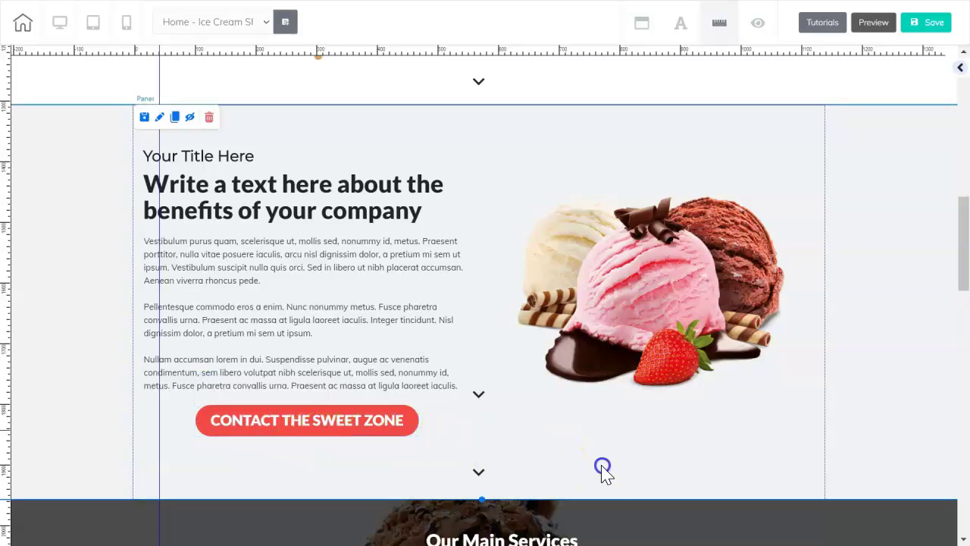
Clone the benefits panel's CONTACT THE SWEET ZONE button and move the copy up to just above the ice cream cones image.
left_click(411, 429)
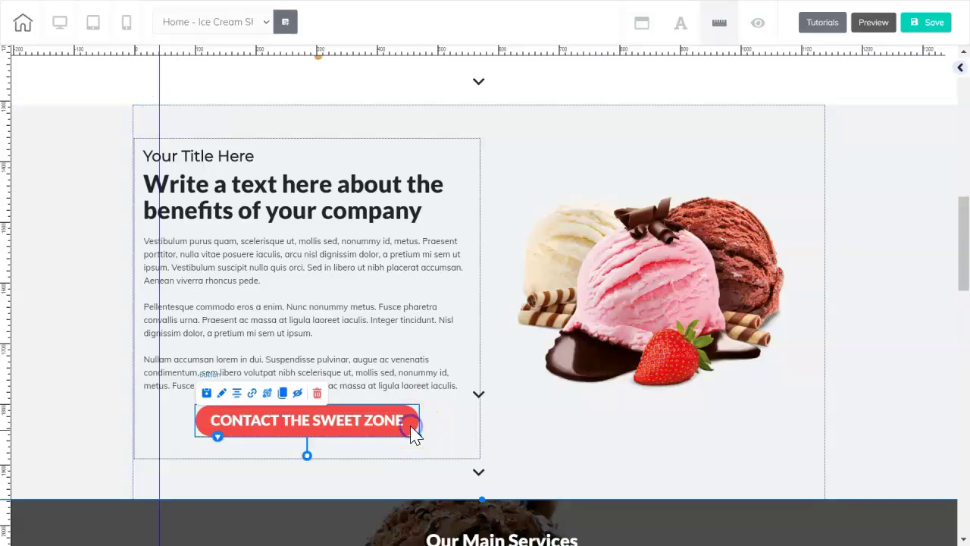
left_click(283, 394)
mouse_move(381, 427)
left_mouse_down()
mouse_move(402, 226)
mouse_move(401, 71)
mouse_move(384, 80)
left_mouse_up()
scroll(644, 320, "up", 3)
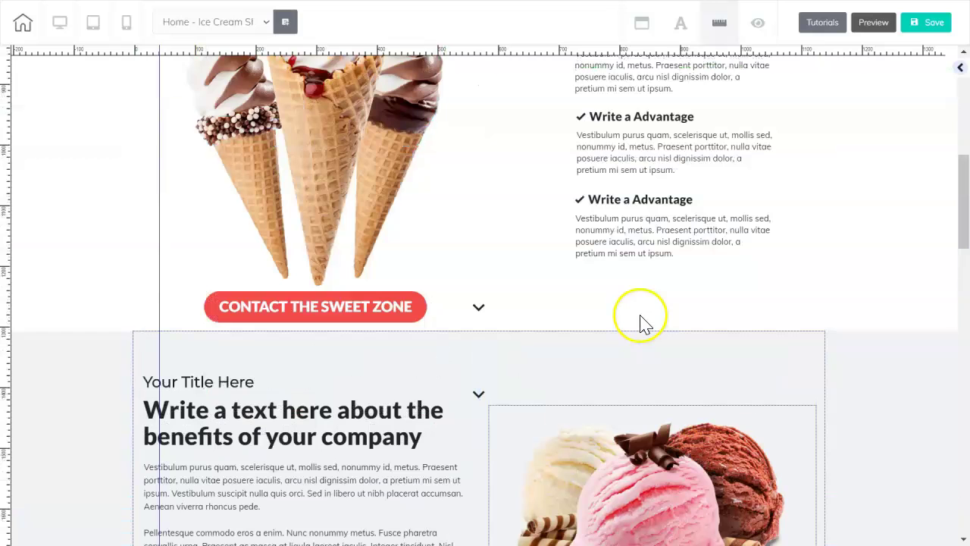
scroll(655, 328, "up", 2)
left_click_drag(326, 459, 377, 69)
scroll(584, 310, "up", 3)
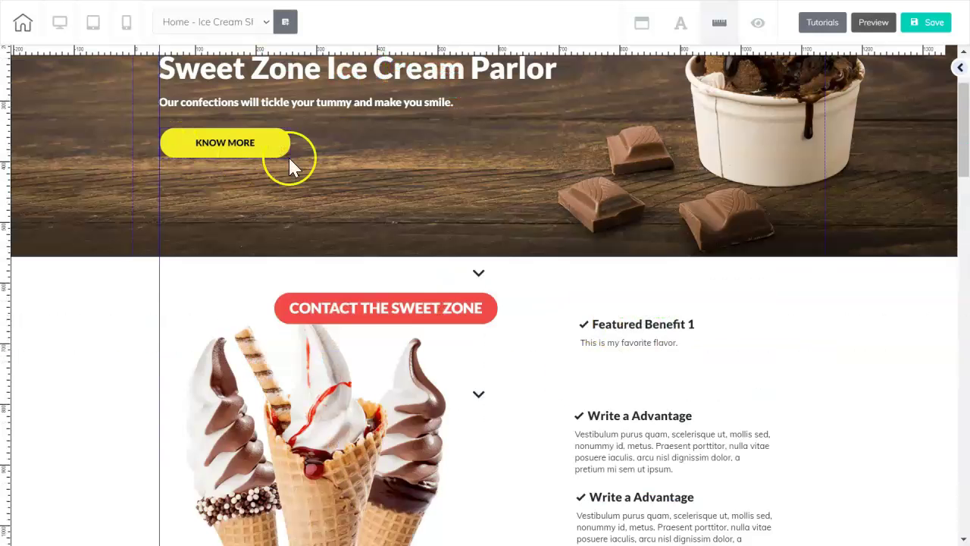
Delete the KNOW MORE button in the welcome banner and move the copied CONTACT THE SWEET ZONE button into its place under the tagline.
scroll(658, 338, "up", 2)
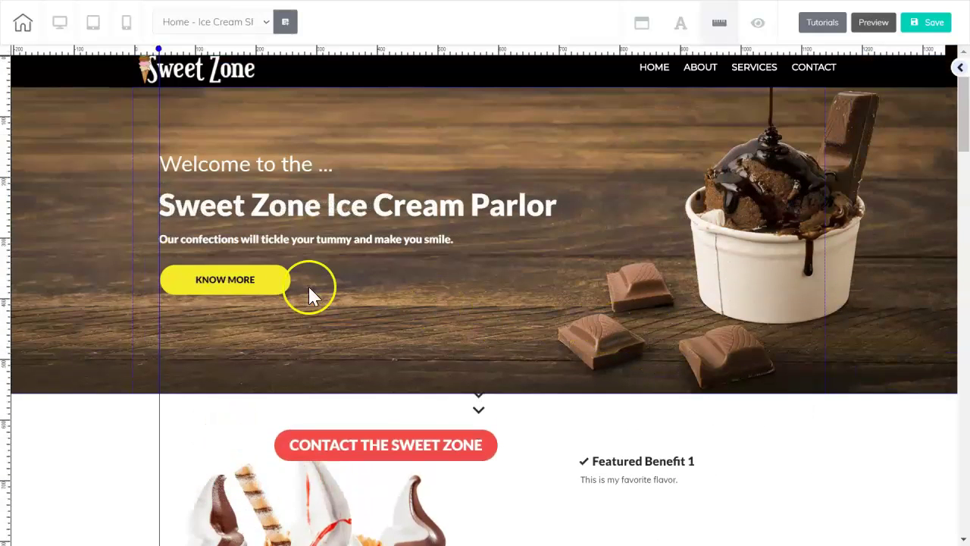
left_click(267, 282)
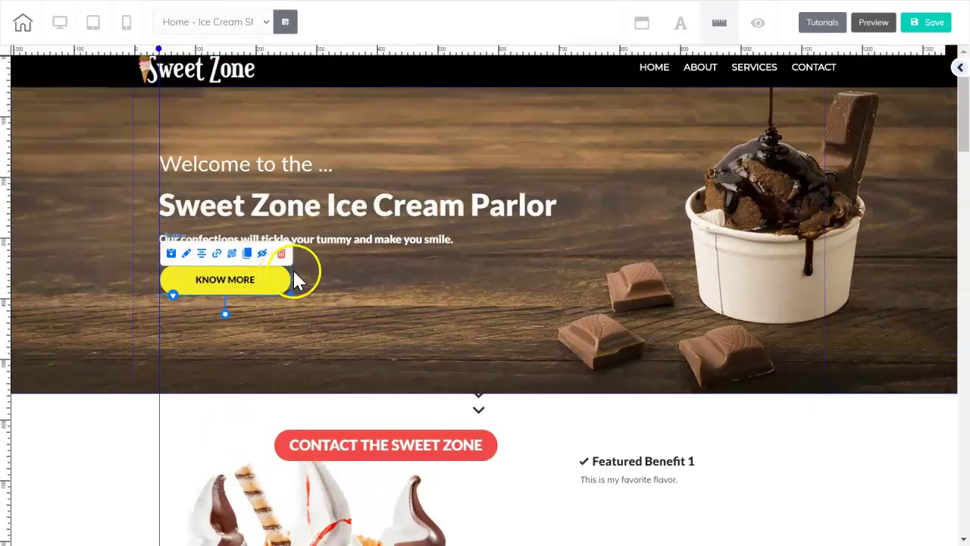
left_click(281, 256)
left_click(432, 447)
left_click_drag(438, 455, 346, 297)
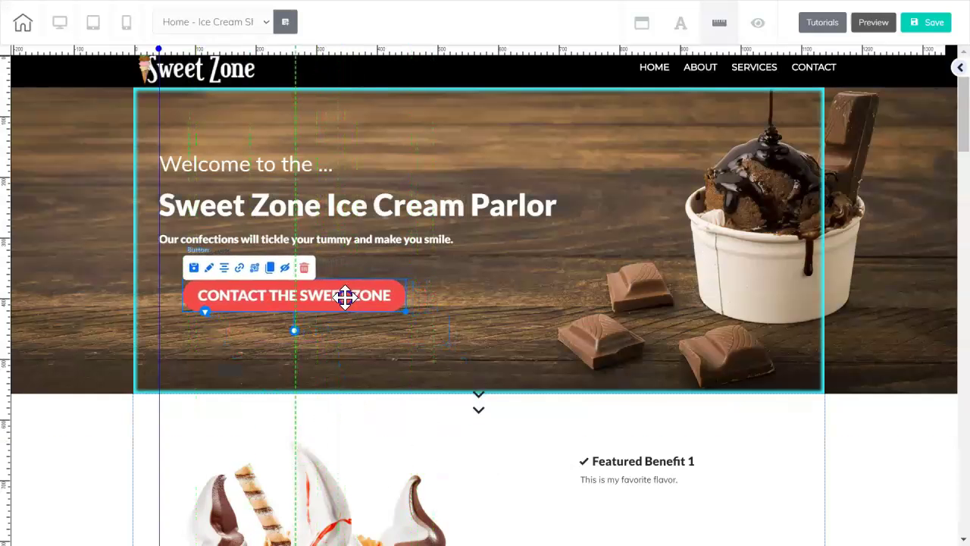
left_click_drag(346, 297, 346, 298)
left_click(520, 263)
scroll(686, 389, "down", 10)
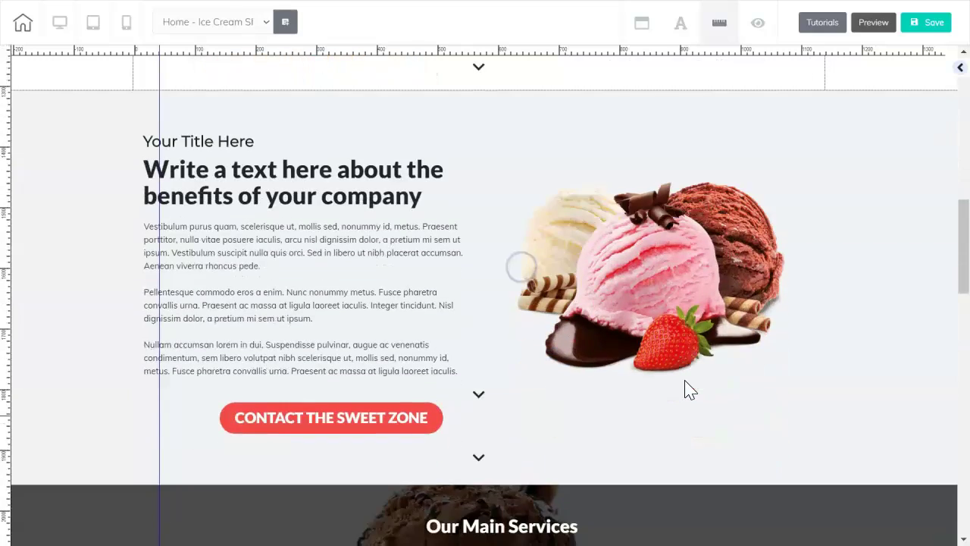
Change the headline of the welcome banner's CONTACT THE SWEET ZONE button to KNOW MORE.
scroll(685, 389, "down", 8)
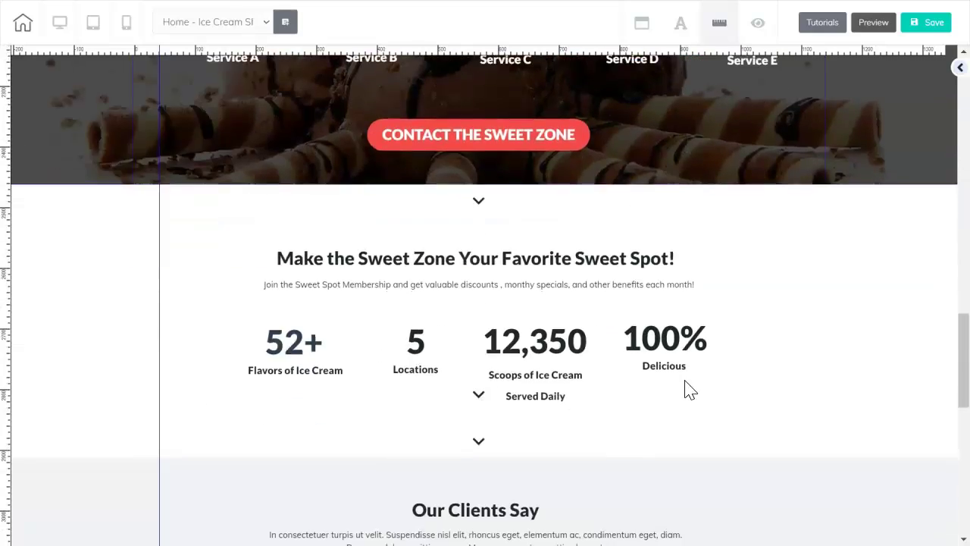
scroll(684, 383, "down", 8)
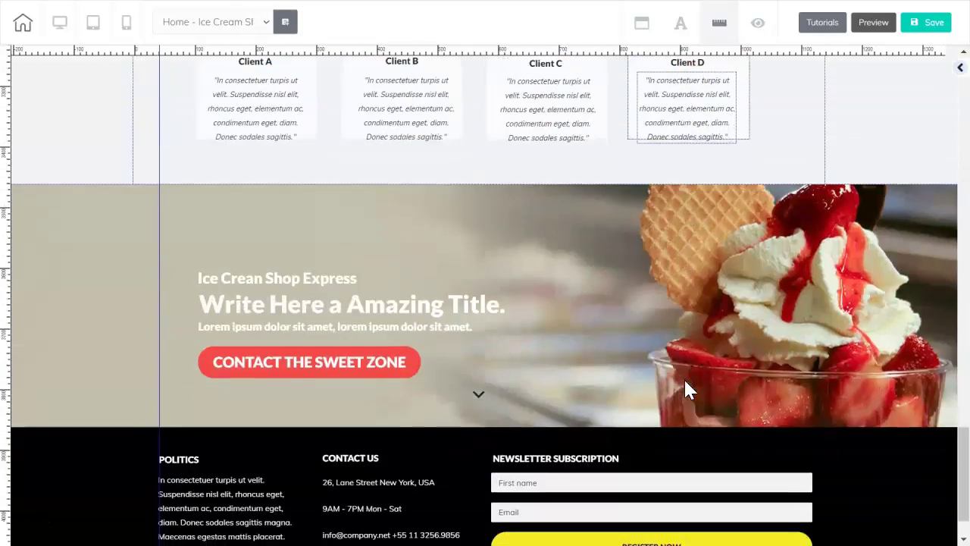
scroll(684, 389, "down", 1)
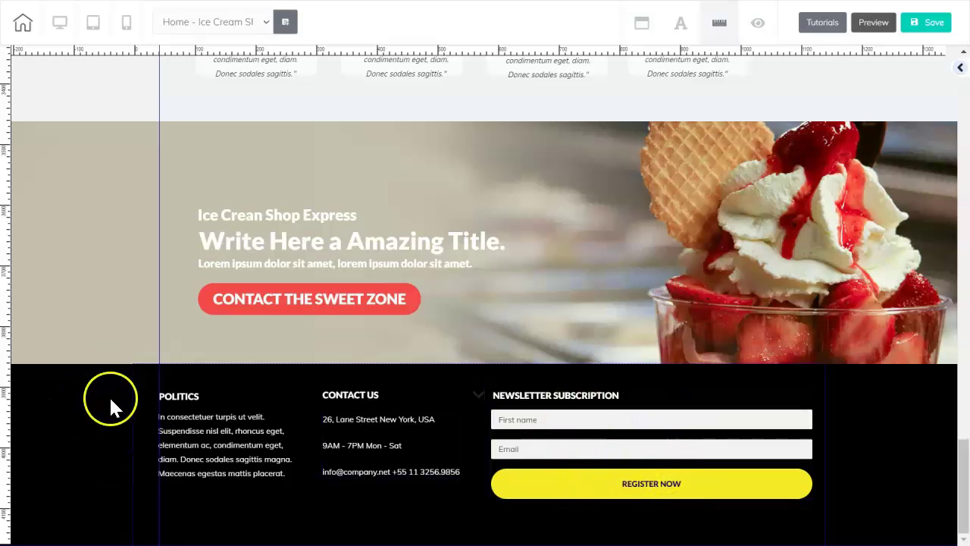
scroll(581, 277, "up", 20)
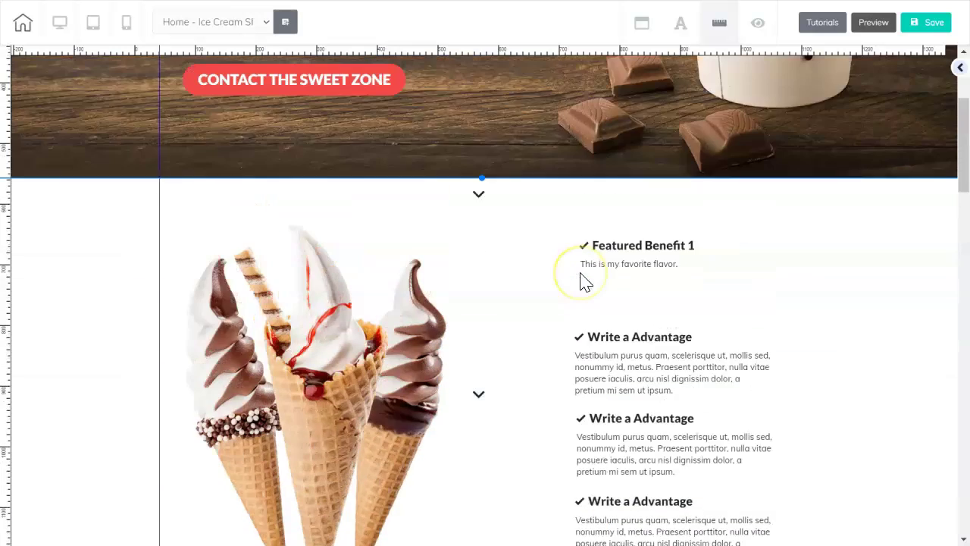
scroll(580, 276, "up", 2)
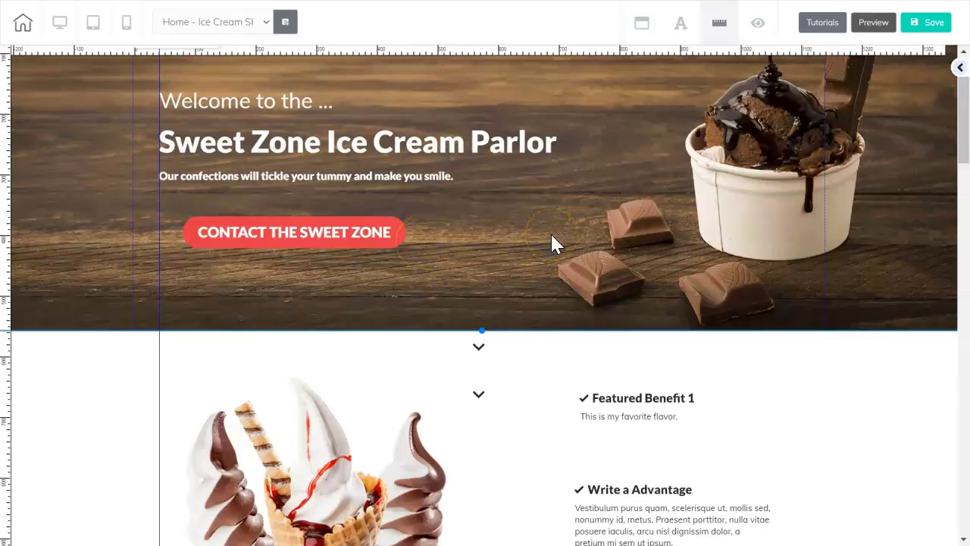
left_click(329, 240)
left_click(340, 238)
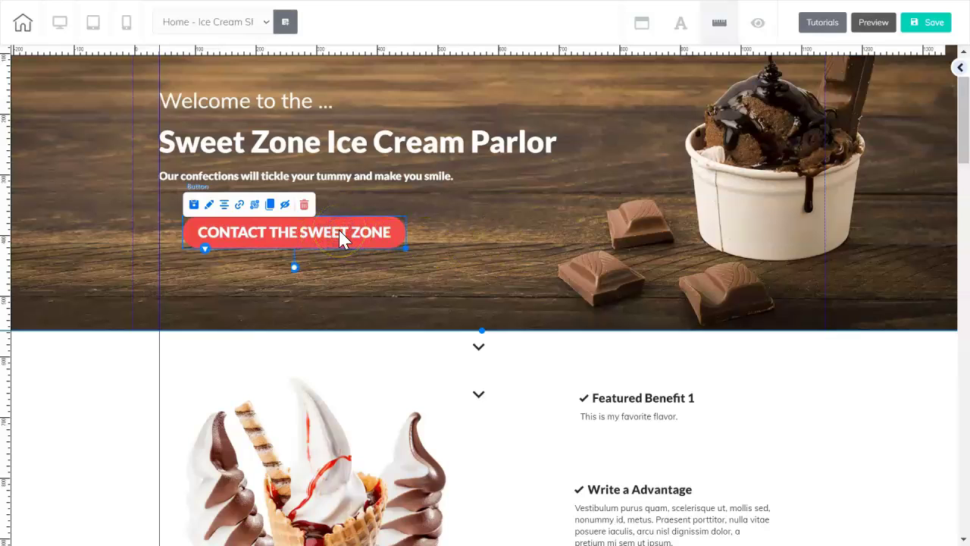
left_click(334, 232)
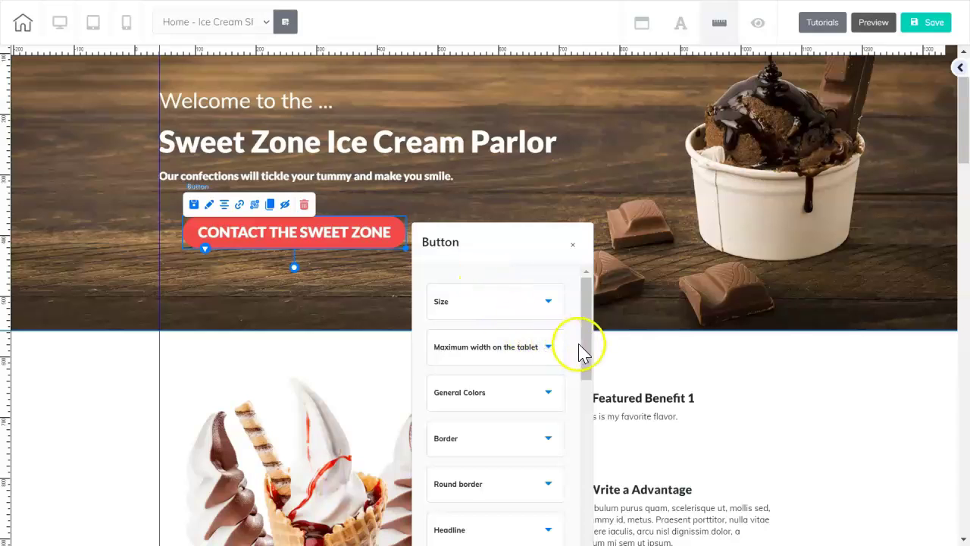
left_click_drag(593, 354, 586, 439)
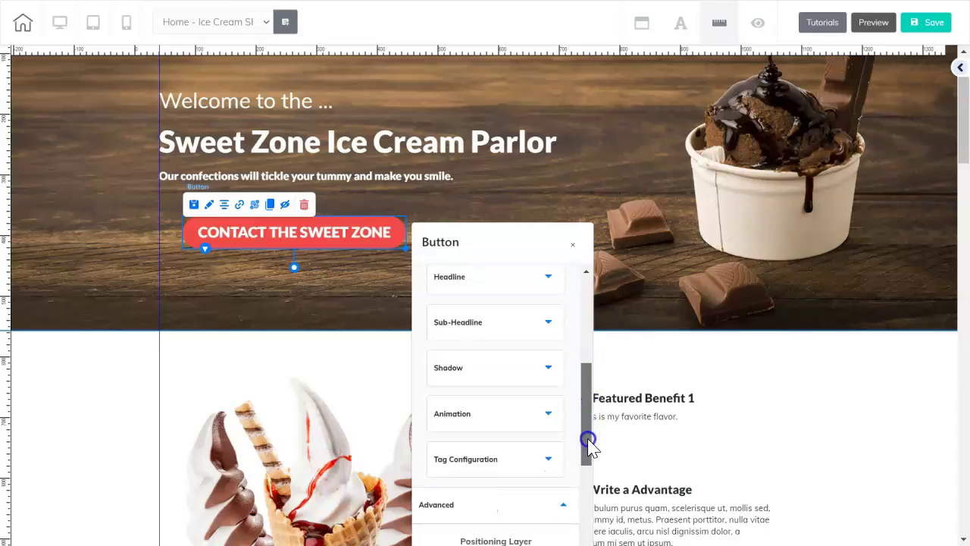
left_click(552, 276)
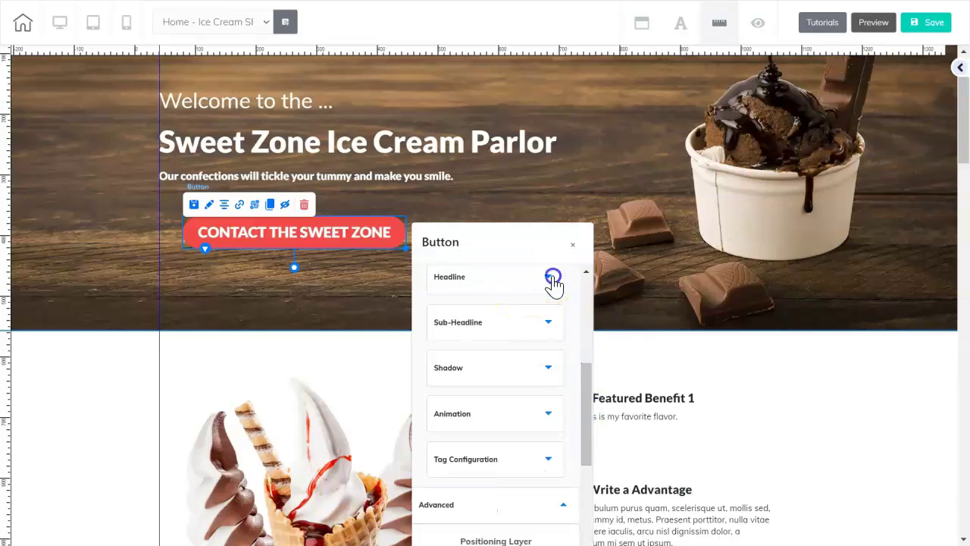
left_click_drag(431, 337, 580, 342)
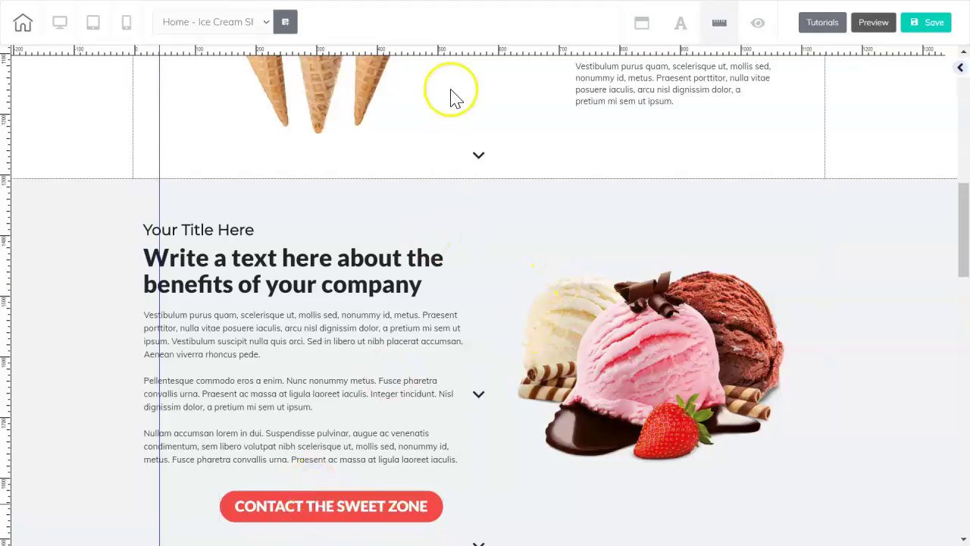
Change the headline of the company benefits panel's CONTACT THE SWEET ZONE button to ABOUT THE SWEET ZONE.
scroll(463, 93, "up", 1)
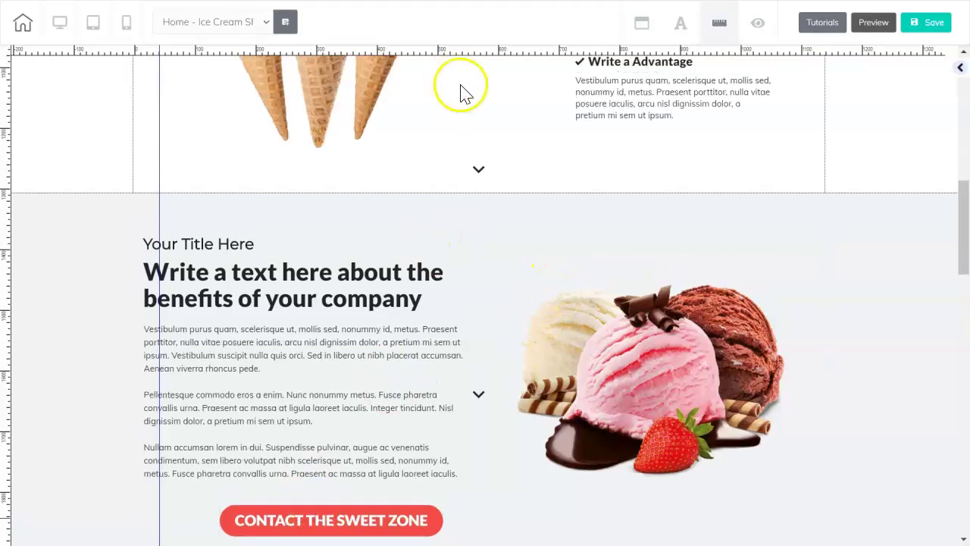
scroll(461, 87, "up", 10)
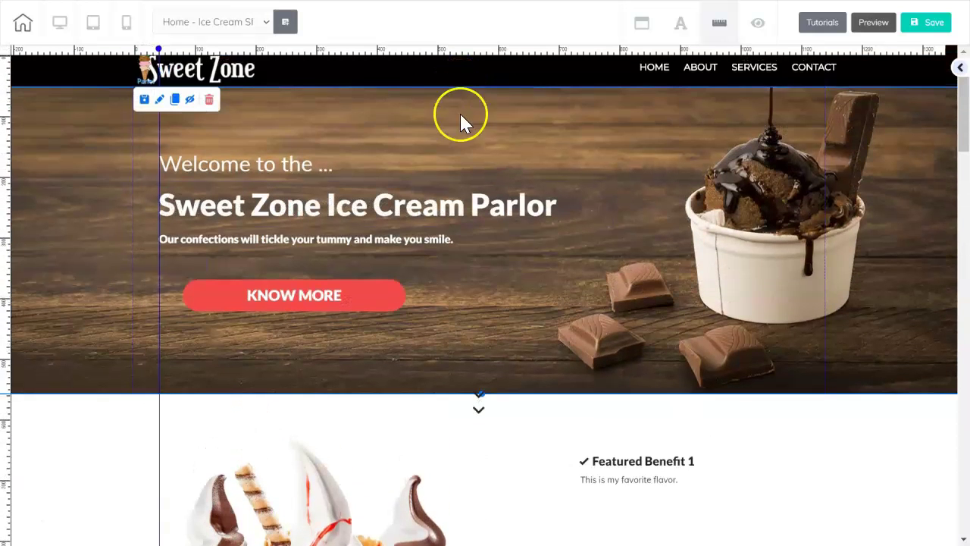
scroll(485, 319, "down", 10)
scroll(489, 318, "down", 4)
scroll(489, 319, "up", 1)
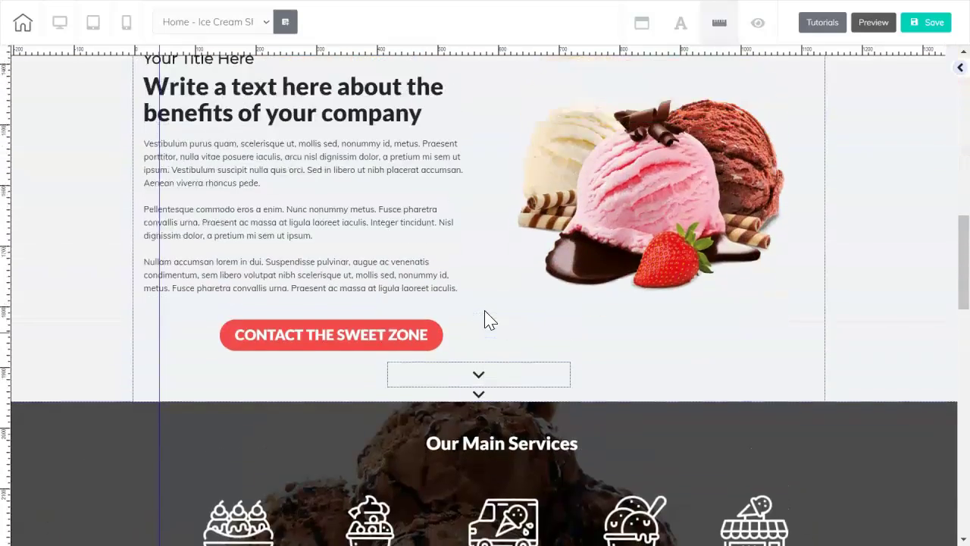
scroll(485, 320, "up", 2)
scroll(485, 320, "down", 3)
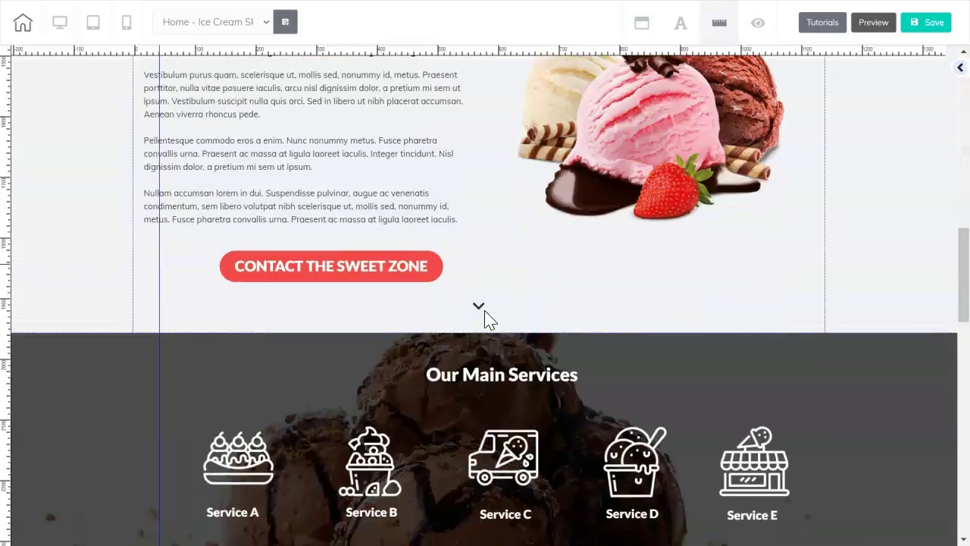
left_click(288, 270)
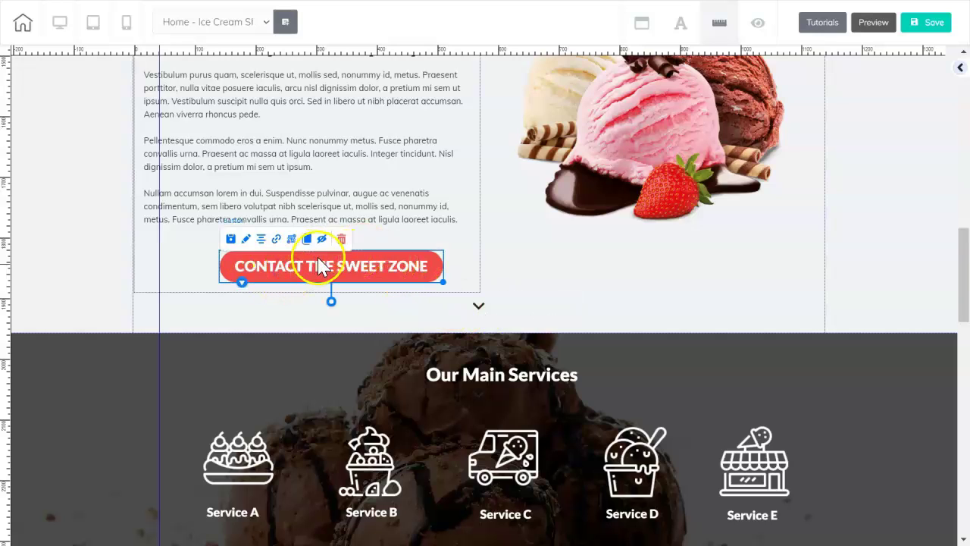
double_click(319, 271)
left_click_drag(535, 271, 520, 61)
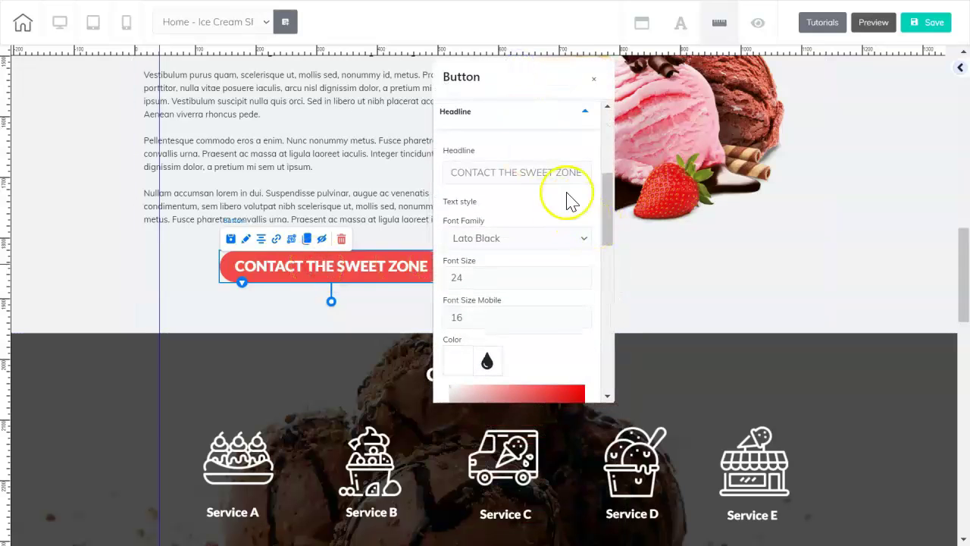
left_click_drag(496, 170, 452, 177)
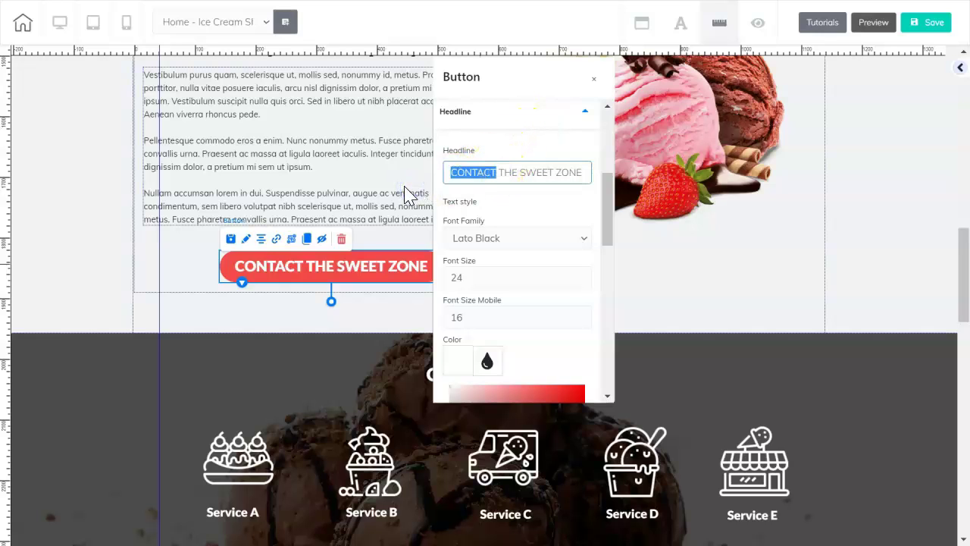
type("ABOUT")
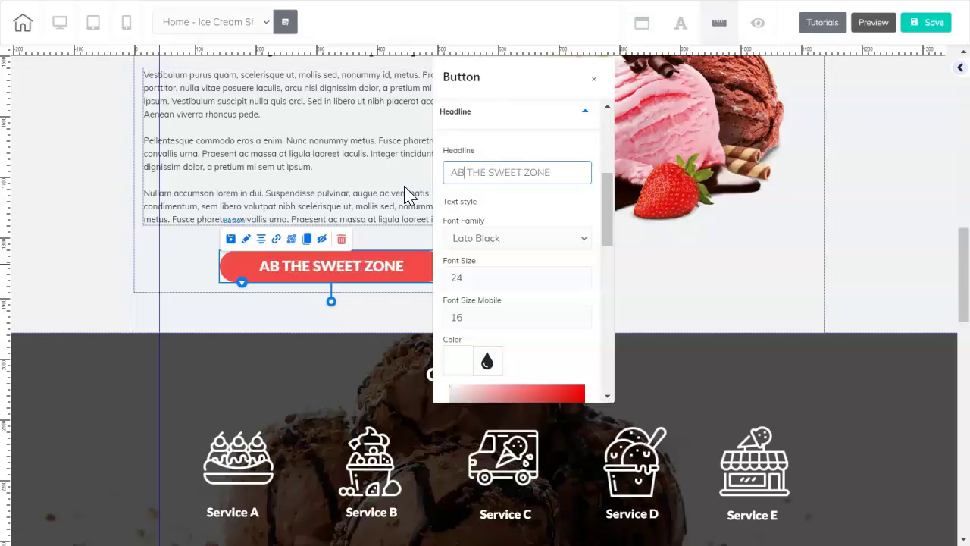
left_click(715, 292)
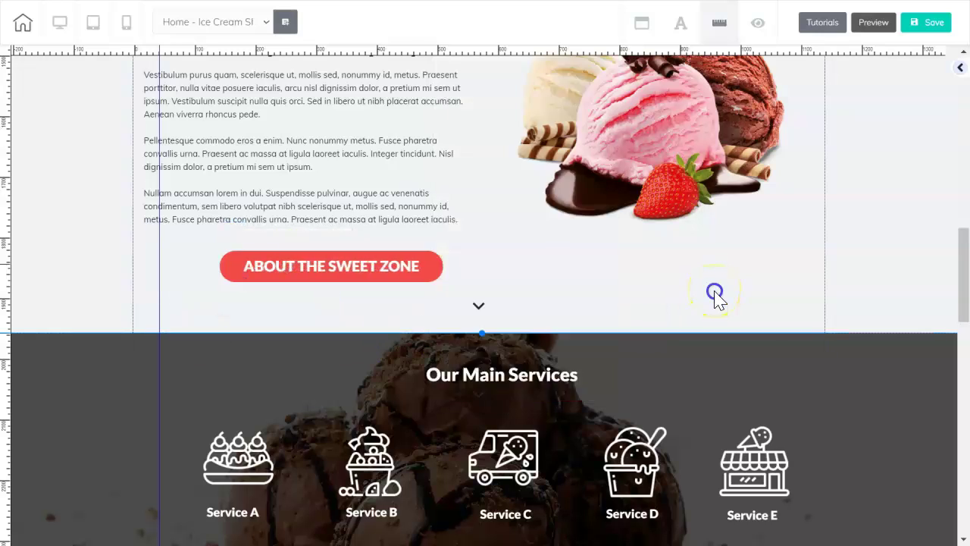
Open the settings of the Our Main Services panel's button and select its whole headline text for editing.
scroll(667, 243, "down", 4)
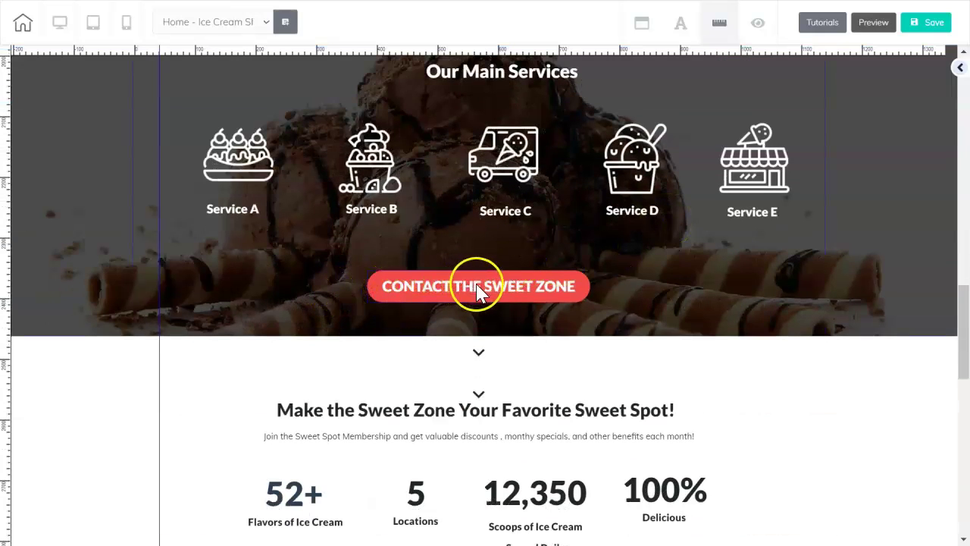
left_click(574, 292)
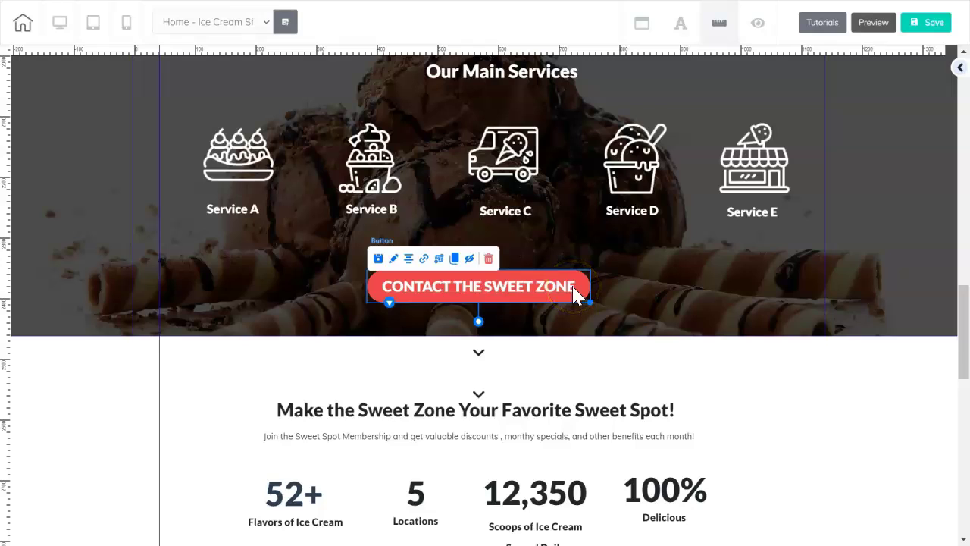
double_click(574, 289)
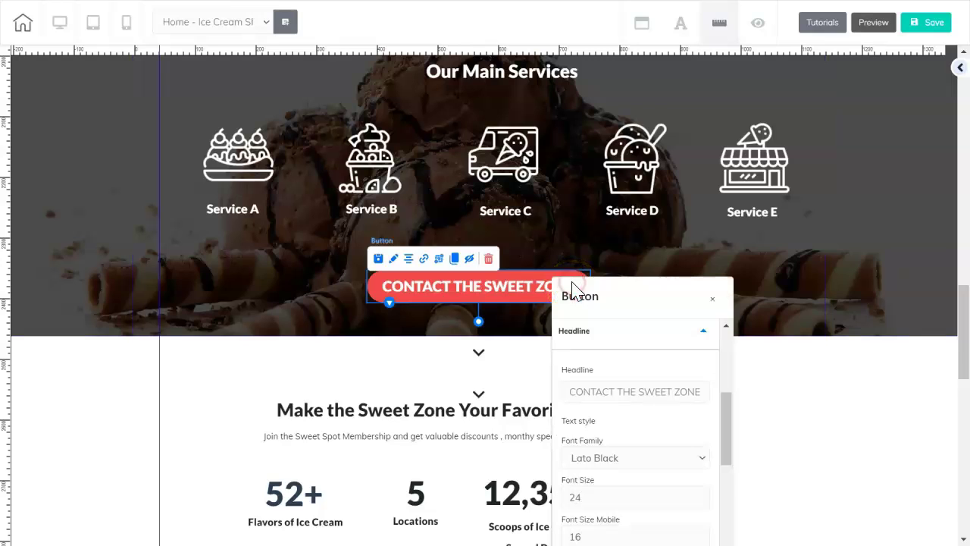
scroll(639, 372, "down", 10)
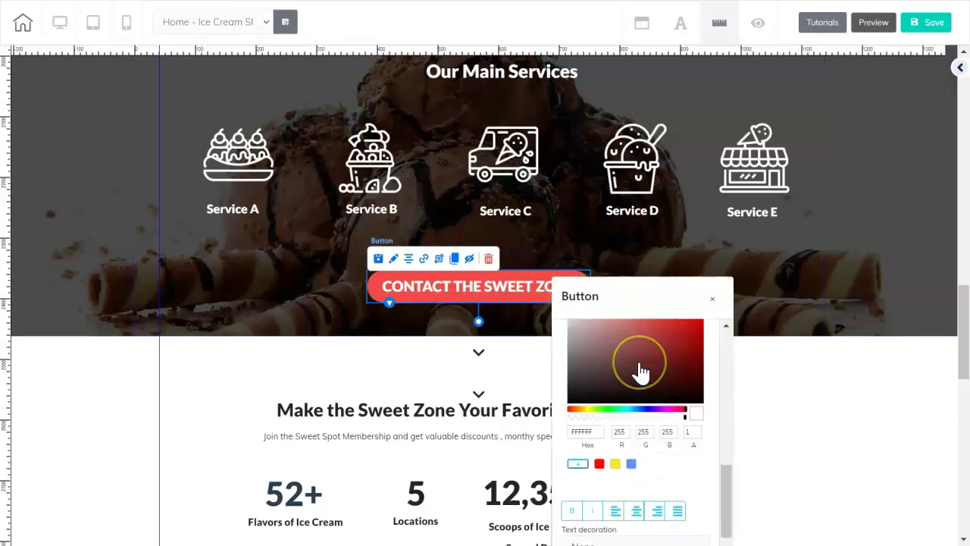
left_click(743, 296)
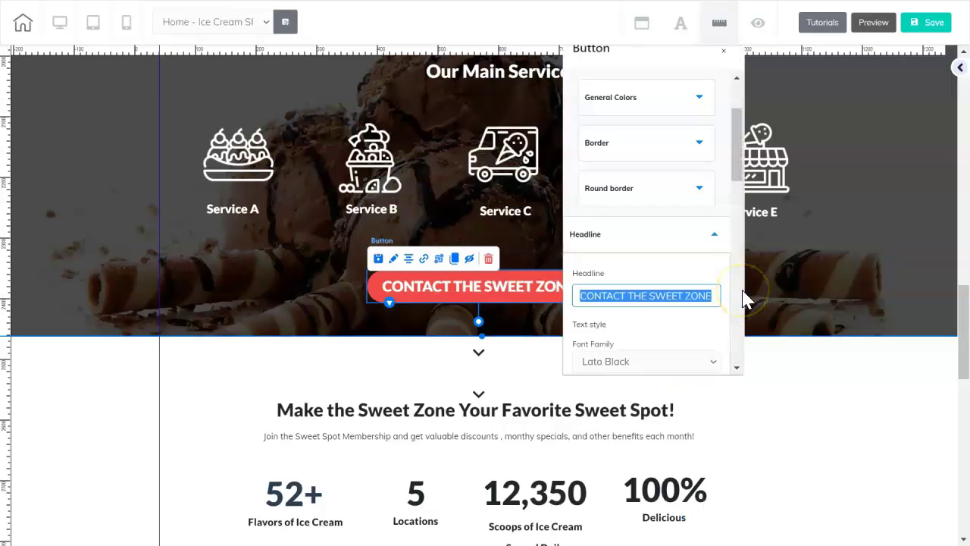
Link the welcome banner's KNOW MORE button to the About us - Ice Cream Shop Site Express page and save the site.
scroll(693, 346, "down", 14)
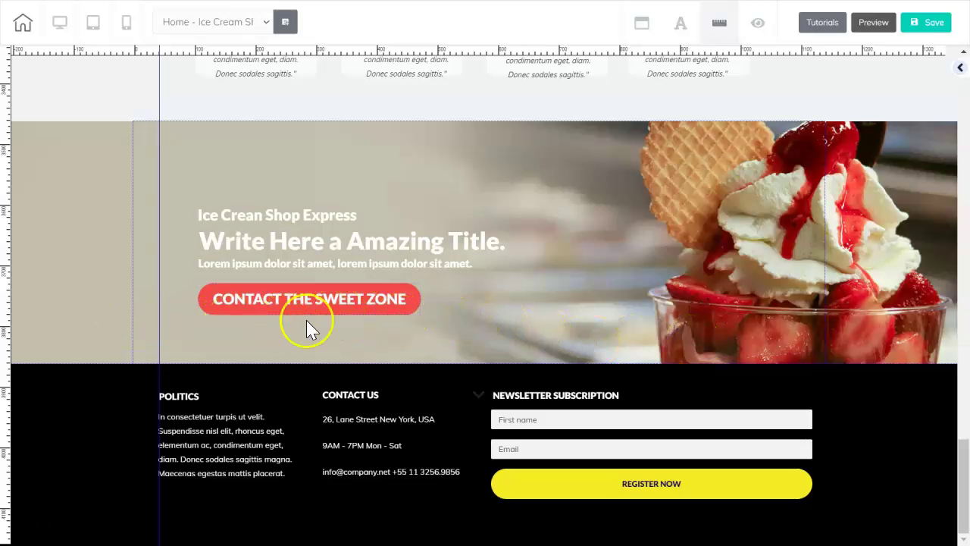
scroll(667, 176, "up", 15)
scroll(674, 223, "up", 10)
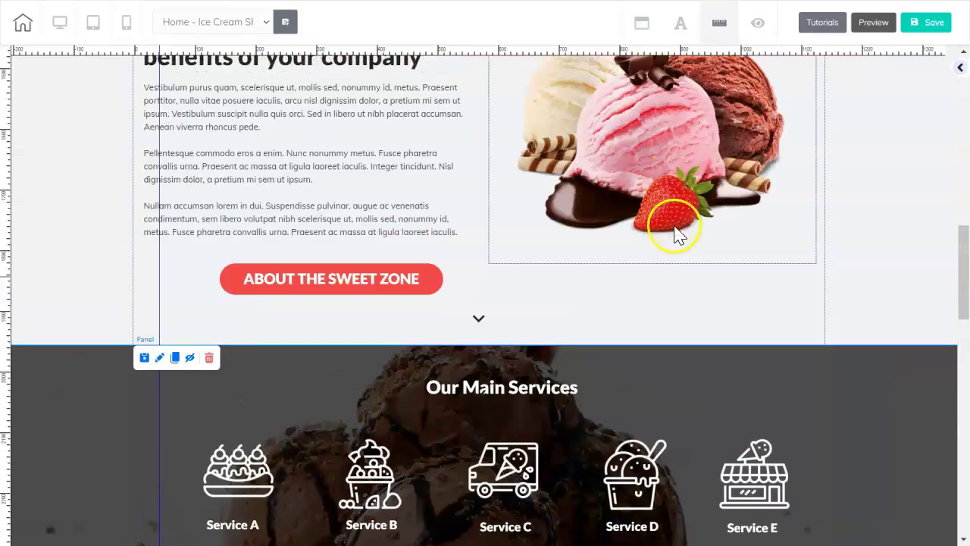
scroll(689, 231, "up", 5)
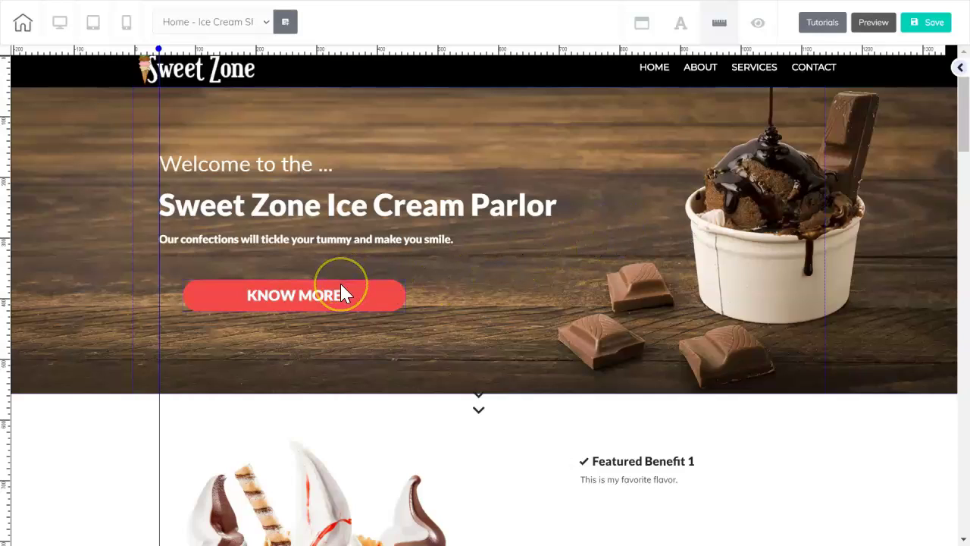
left_click(385, 296)
left_click(238, 295)
left_click(326, 298)
left_click(363, 295)
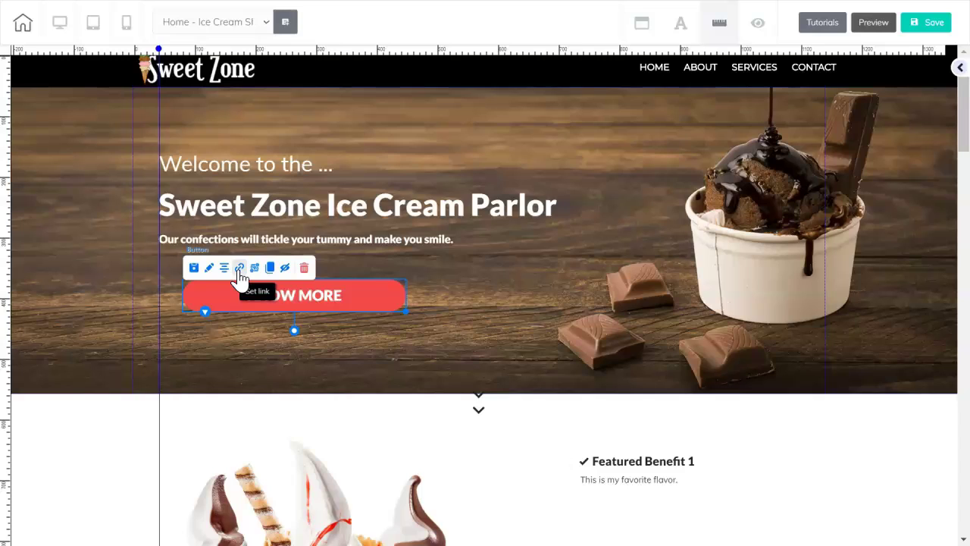
left_click(239, 273)
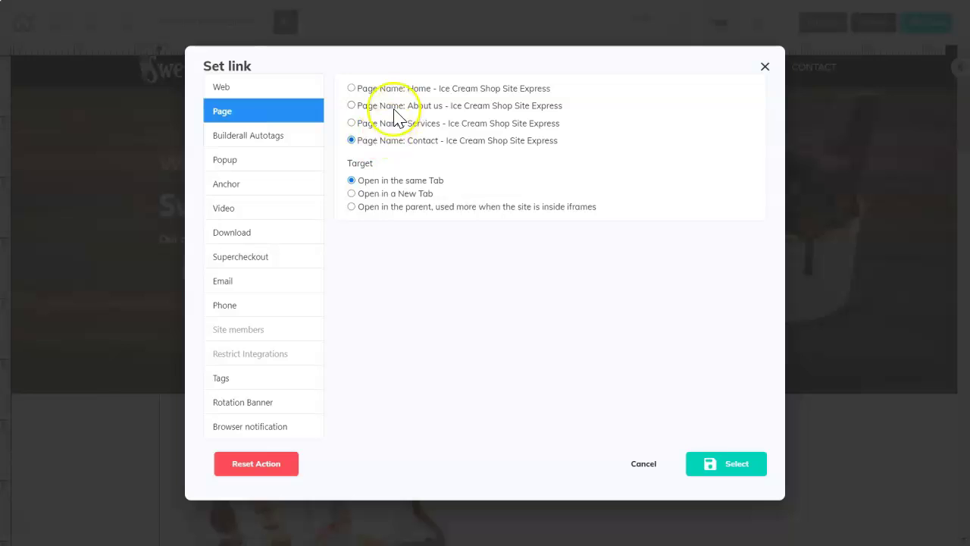
left_click(352, 106)
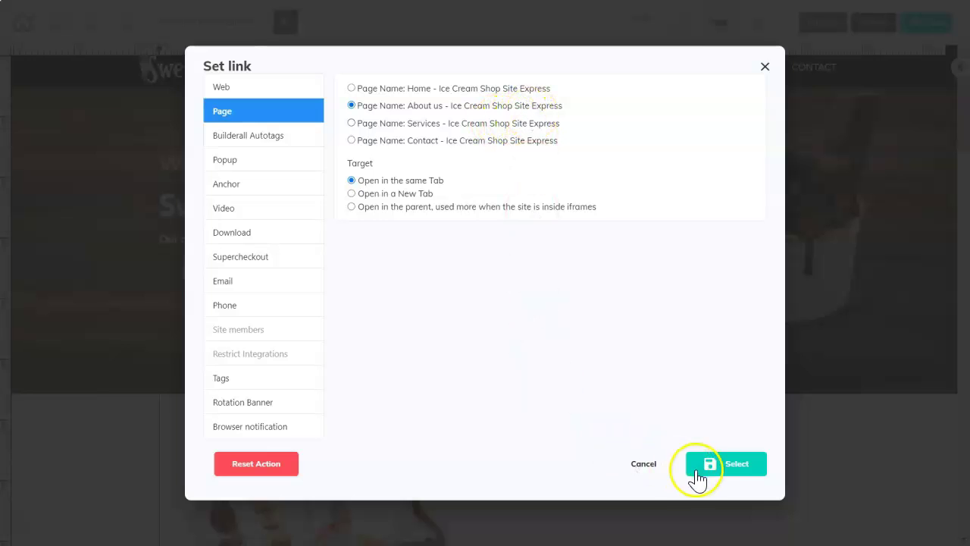
left_click(746, 464)
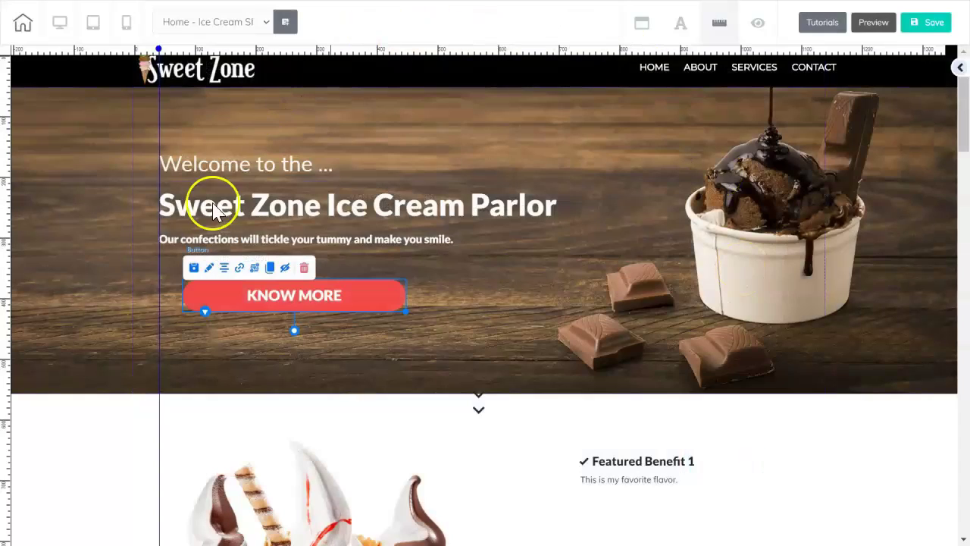
left_click(934, 22)
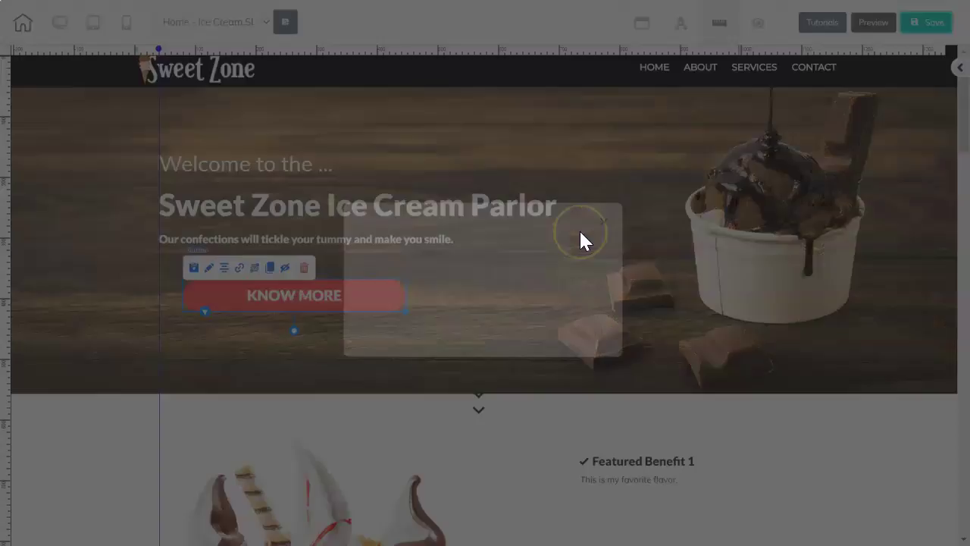
Link the company benefits panel's ABOUT THE SWEET ZONE button to the About us - Ice Cream Shop Site Express page.
scroll(569, 216, "down", 3)
scroll(567, 214, "down", 8)
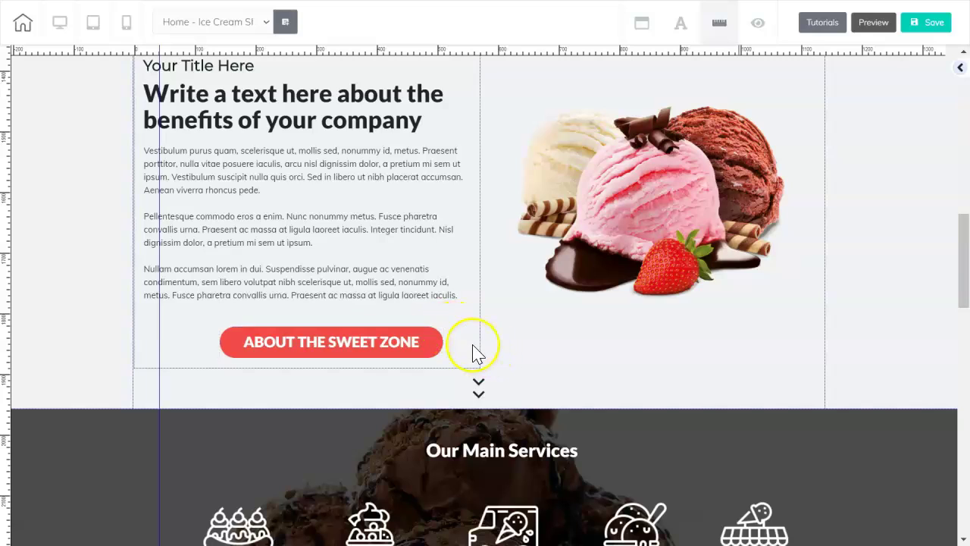
left_click(430, 350)
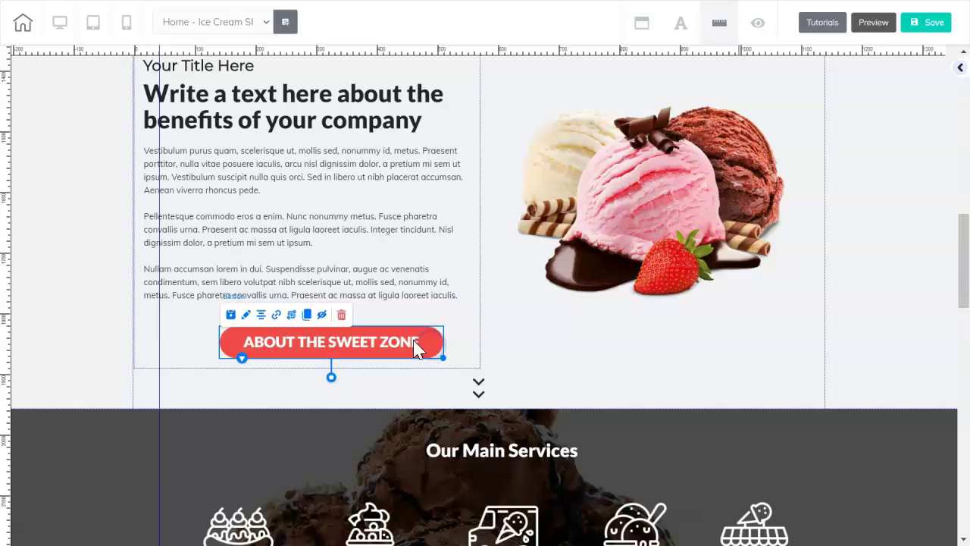
left_click(276, 314)
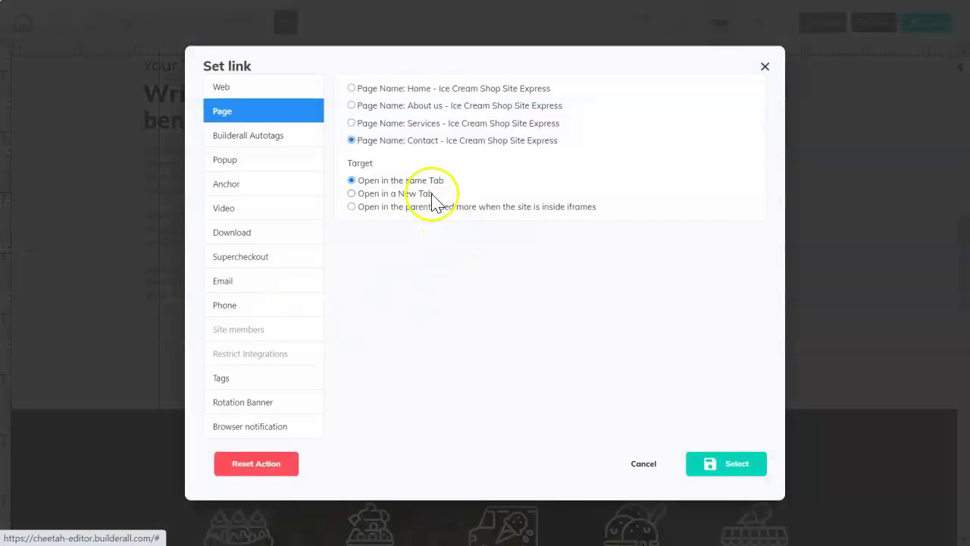
left_click(352, 106)
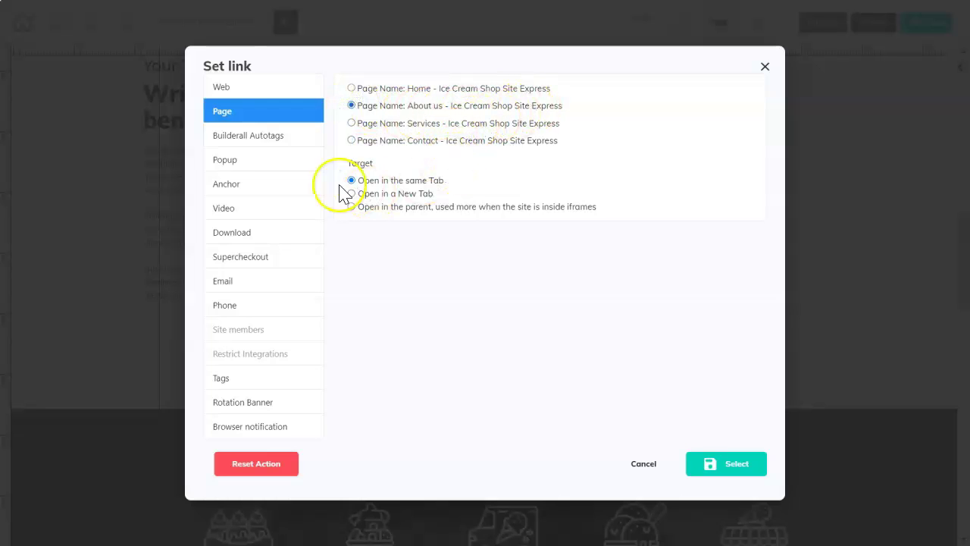
left_click(733, 466)
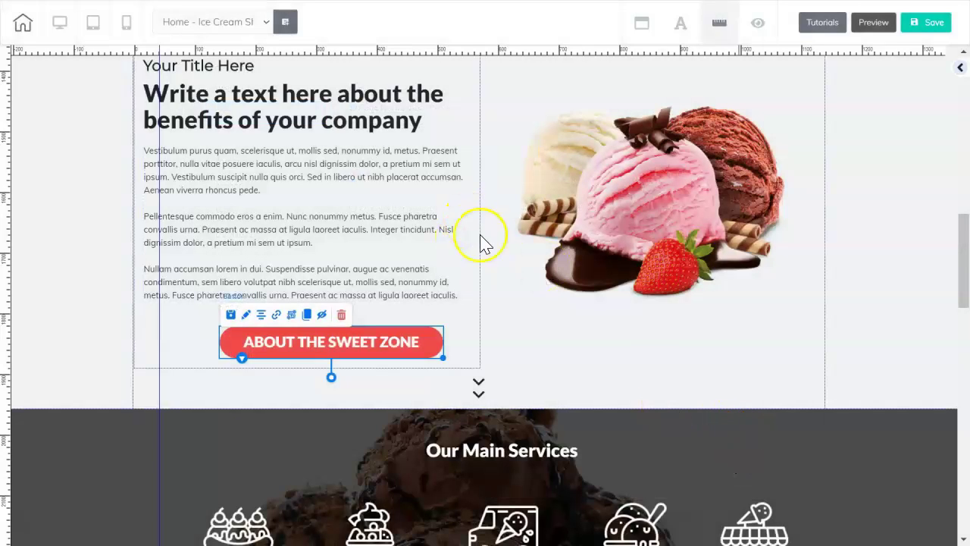
left_click(541, 363)
Link the Our Main Services panel's SEE OUR MENU button to the Services - Ice Cream Shop Site Express page.
scroll(535, 356, "down", 4)
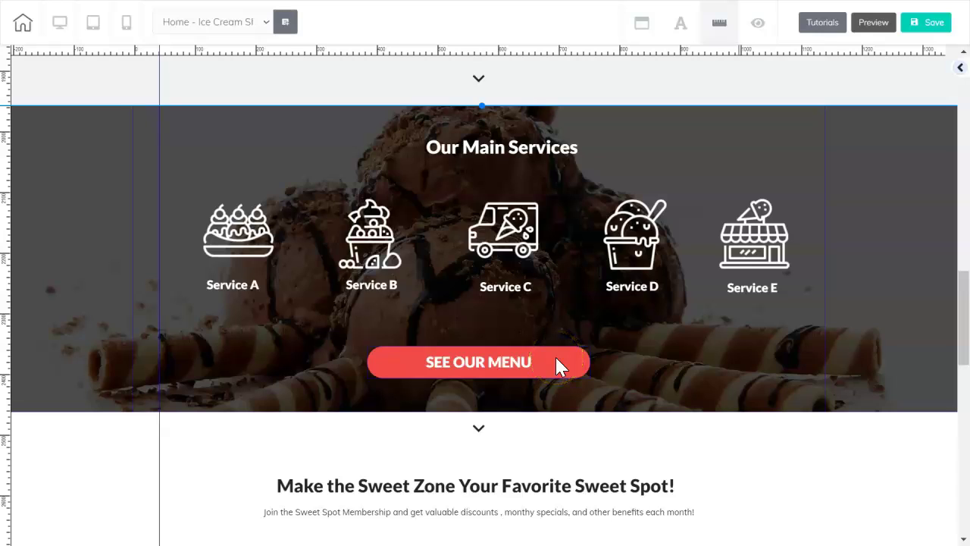
left_click(556, 364)
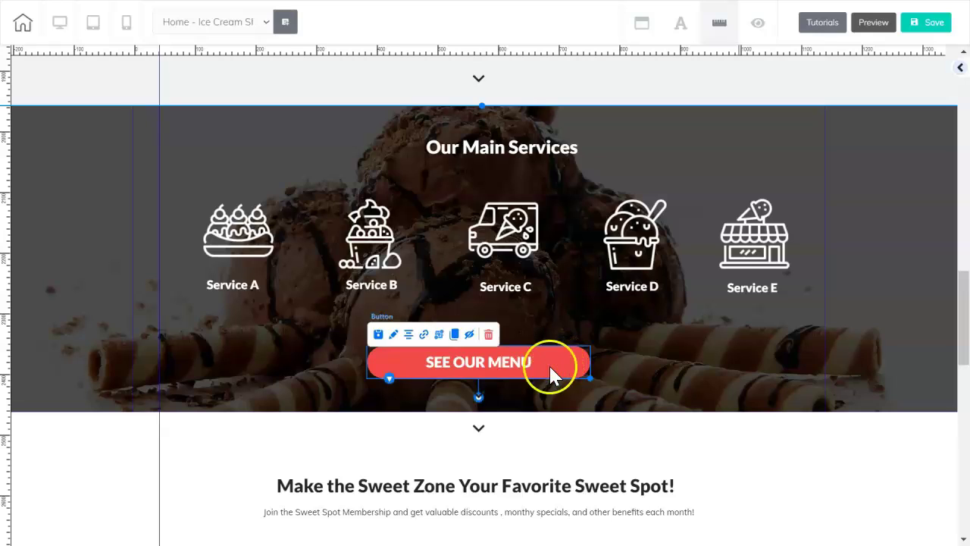
left_click(424, 336)
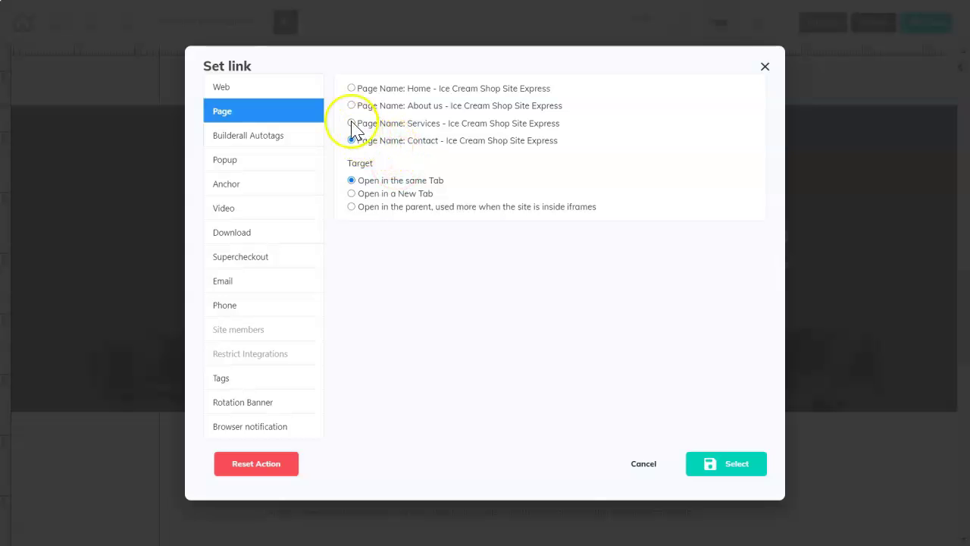
left_click(350, 123)
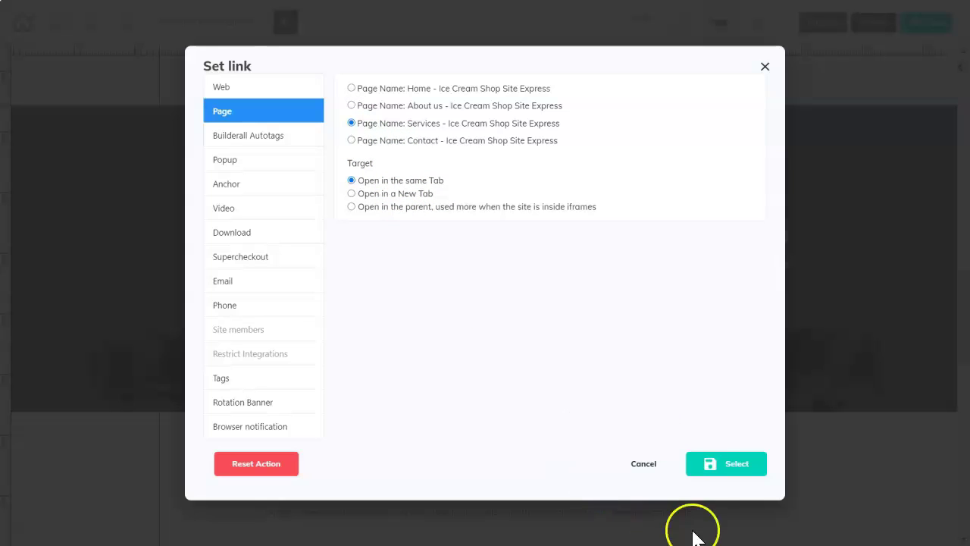
left_click(732, 471)
Keep the CONTACT THE SWEET ZONE button above the footer linked to the Contact - Ice Cream Shop Site Express page and save the site.
scroll(737, 474, "down", 10)
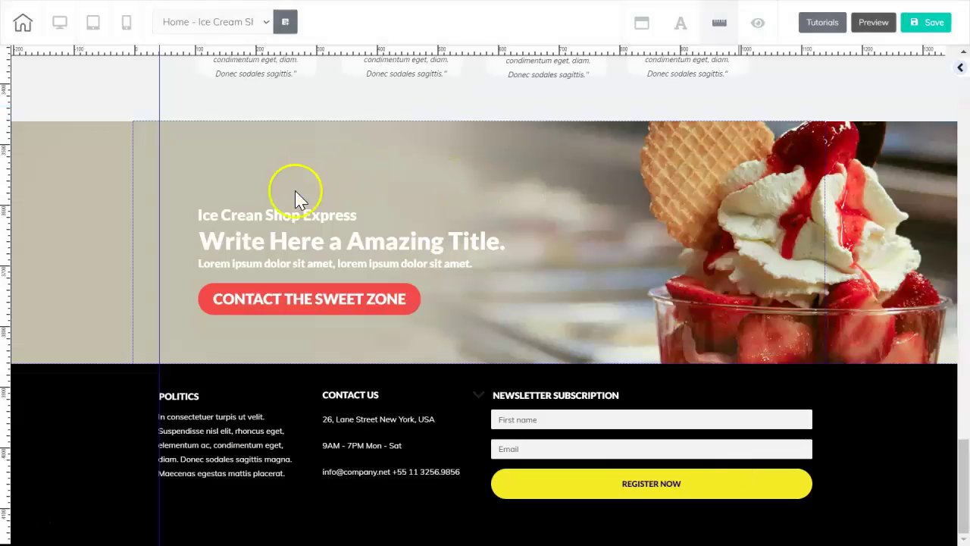
left_click(408, 306)
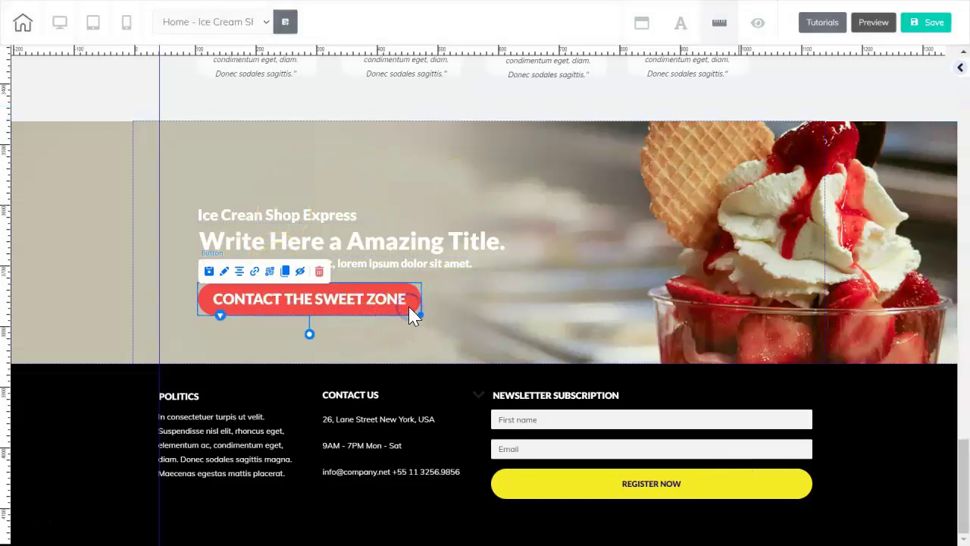
left_click(251, 272)
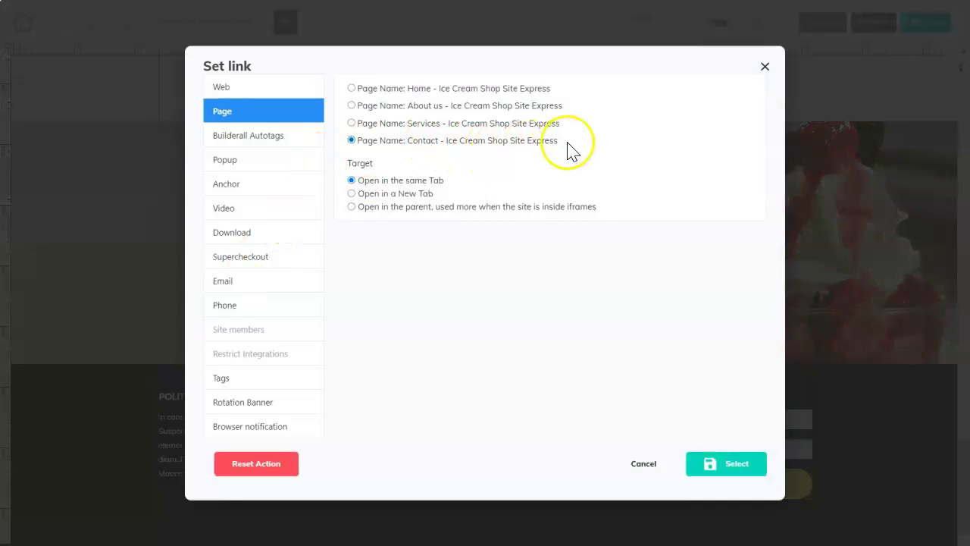
left_click(749, 470)
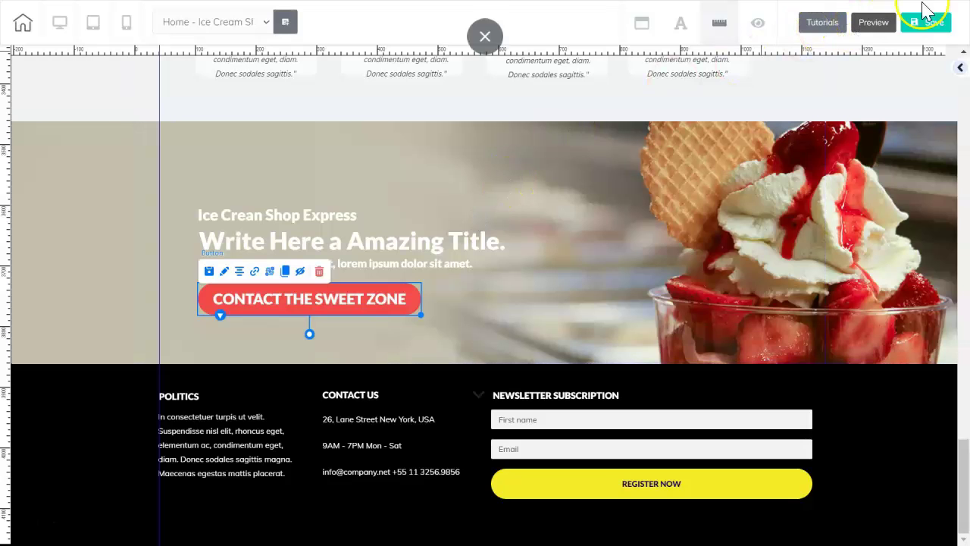
left_click(945, 21)
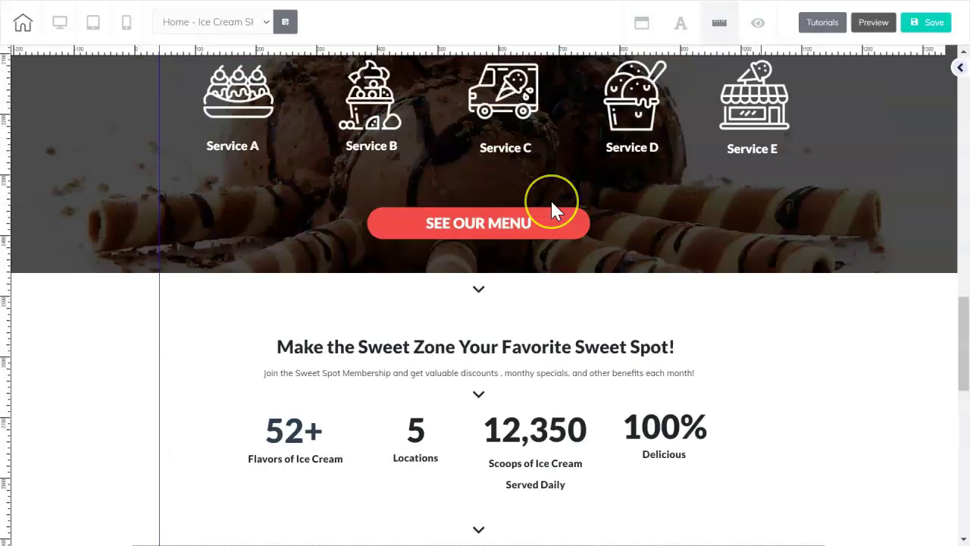
Review the whole home page from the welcome banner down to the footer, checking the panels and their buttons.
scroll(552, 210, "up", 5)
scroll(553, 210, "up", 10)
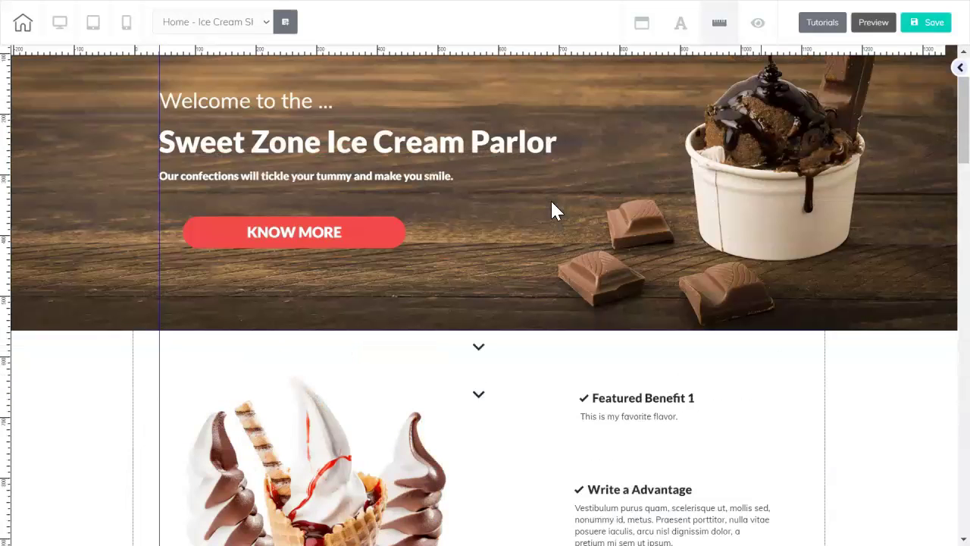
scroll(551, 209, "up", 1)
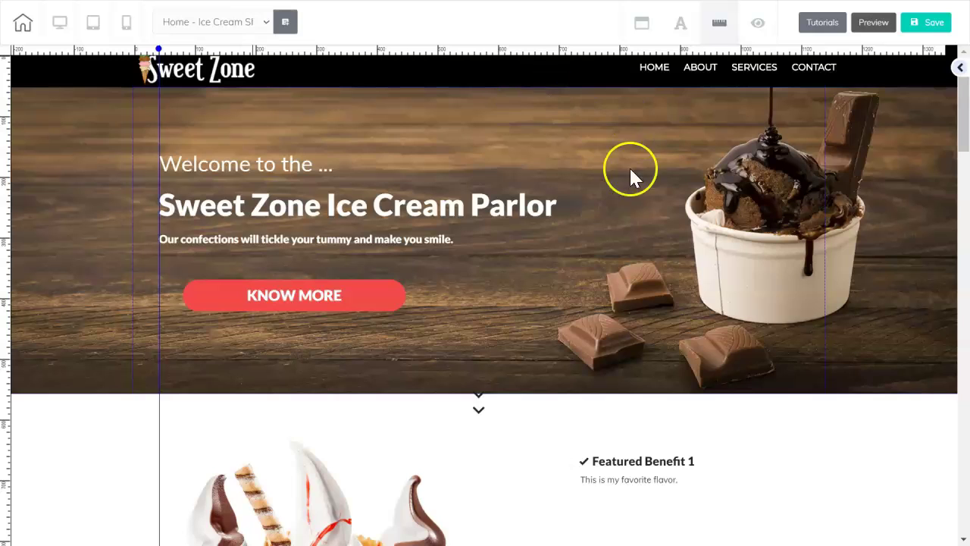
scroll(487, 318, "down", 3)
scroll(488, 319, "down", 1)
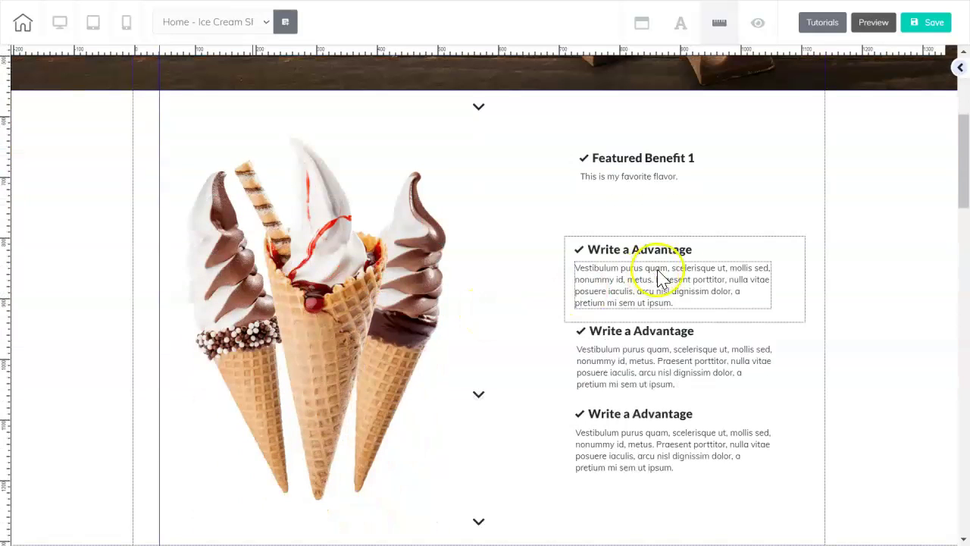
scroll(511, 174, "down", 4)
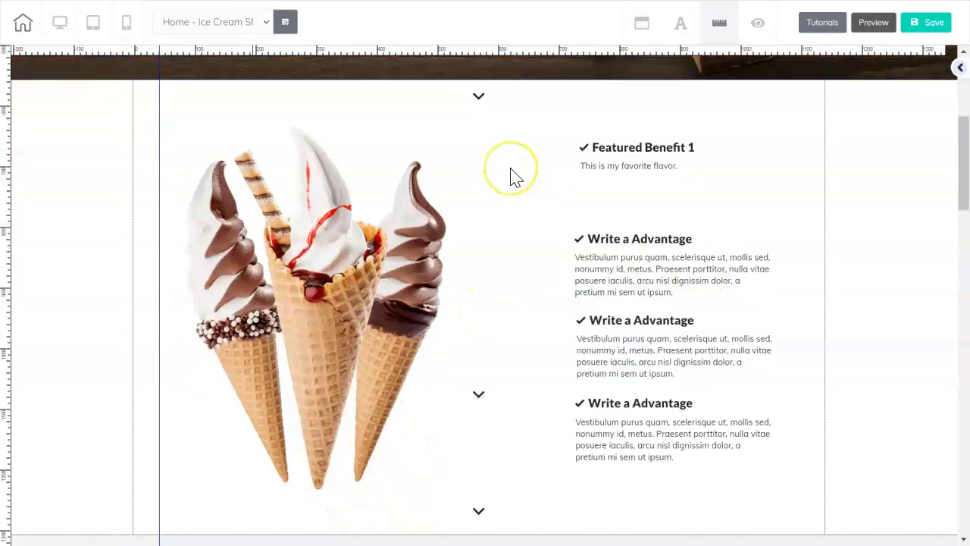
scroll(512, 176, "down", 3)
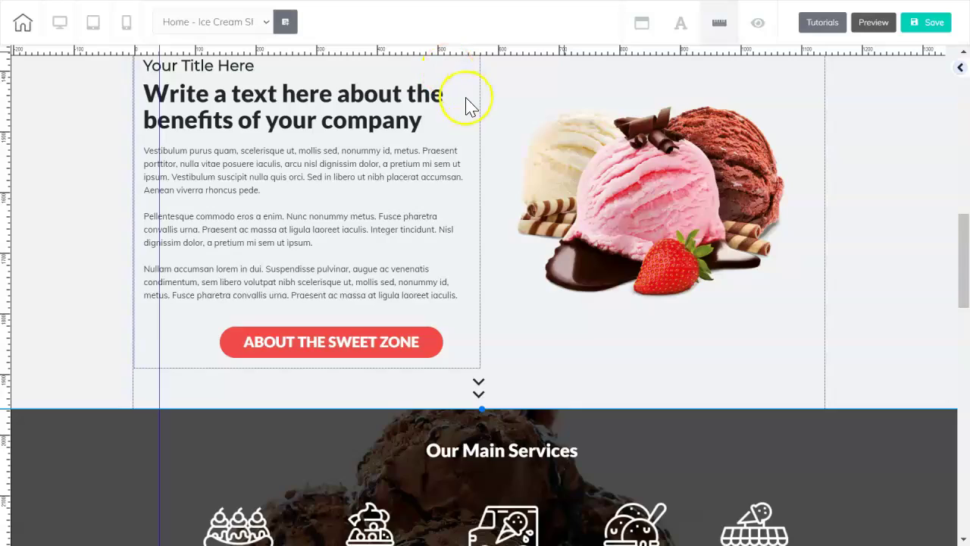
scroll(465, 102, "down", 5)
scroll(466, 106, "down", 8)
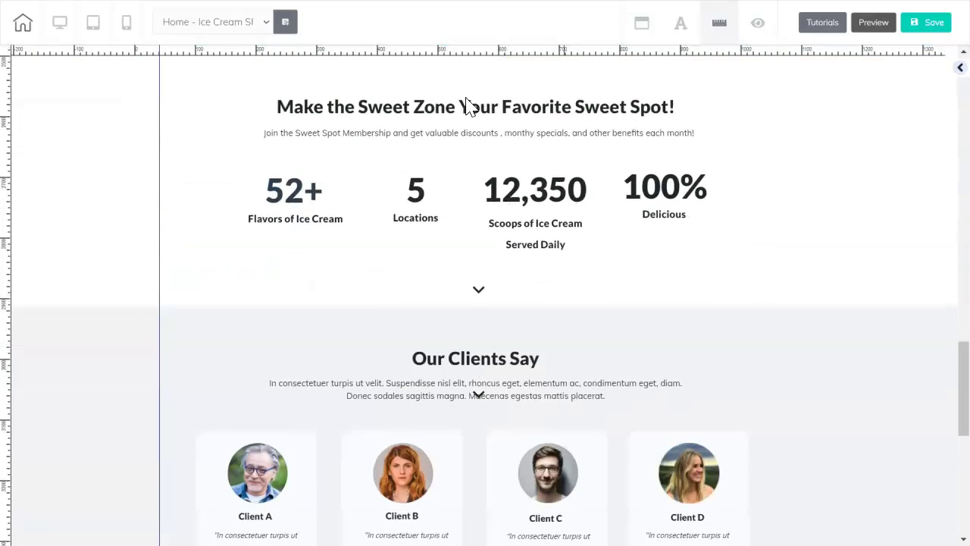
scroll(466, 106, "down", 3)
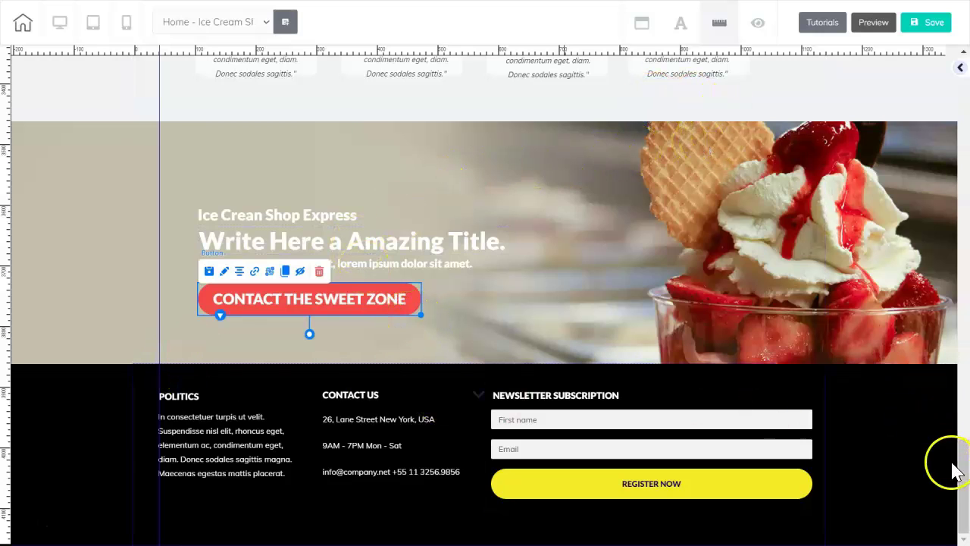
Select the POLITICS heading in the footer and the text beneath it.
left_click(197, 396)
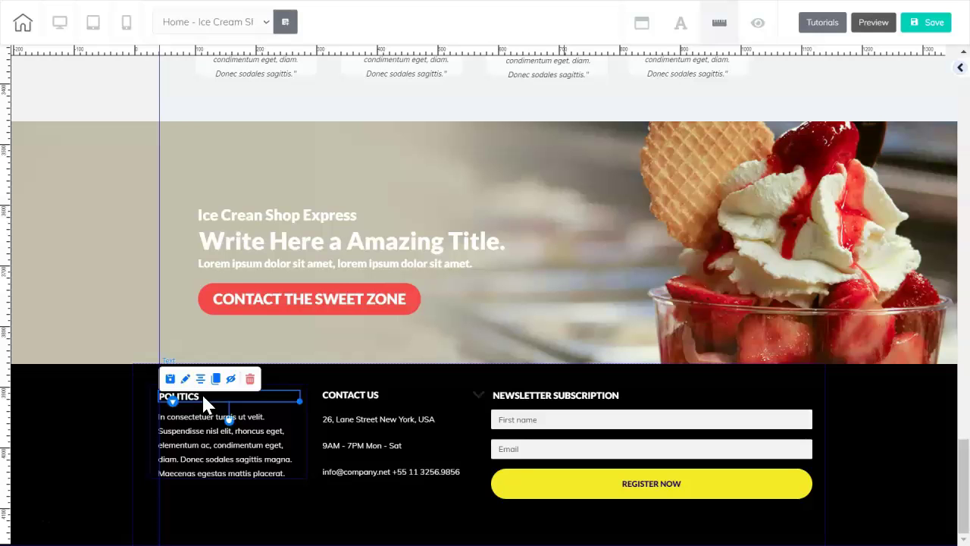
left_click(157, 423)
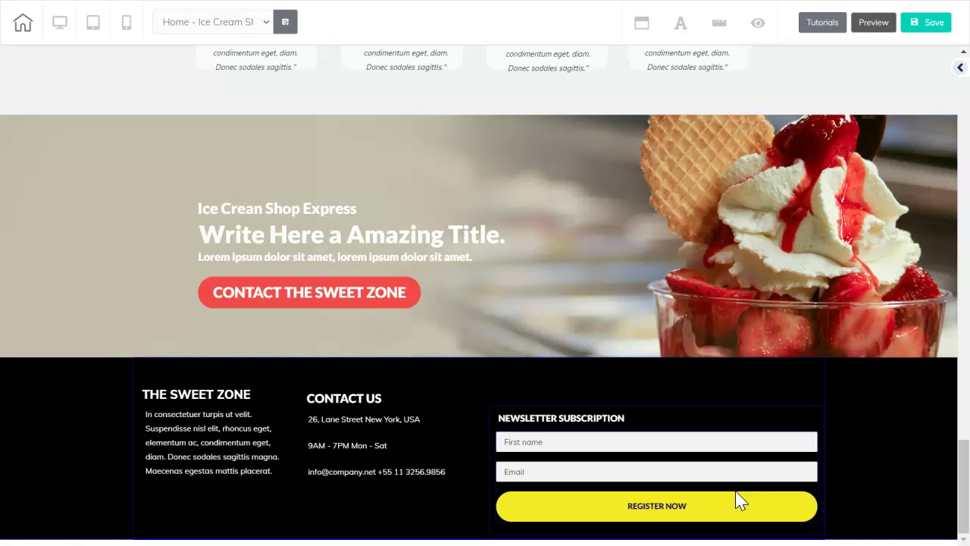
Move the footer's newsletter form slightly up toward the NEWSLETTER SUBSCRIPTION heading and keep the form selected.
left_click(719, 418)
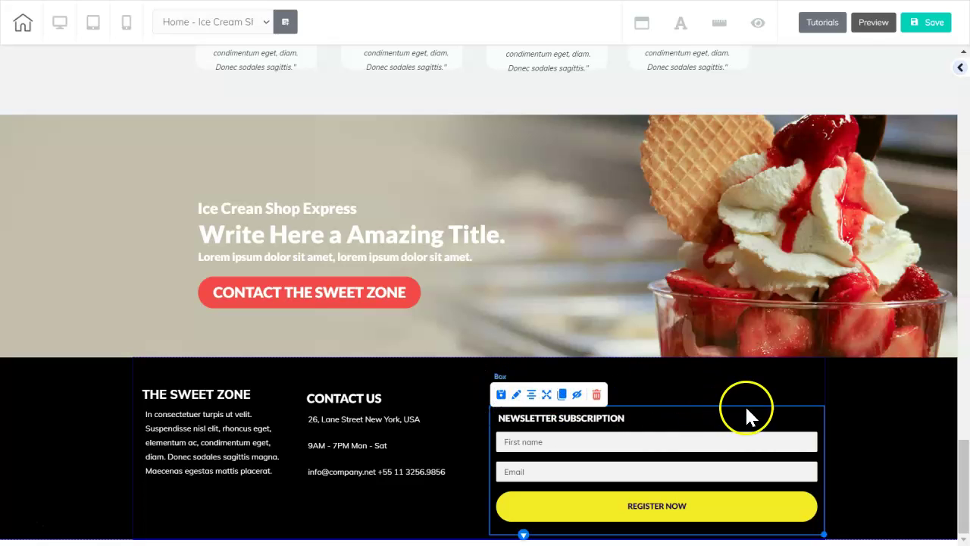
left_click(787, 441)
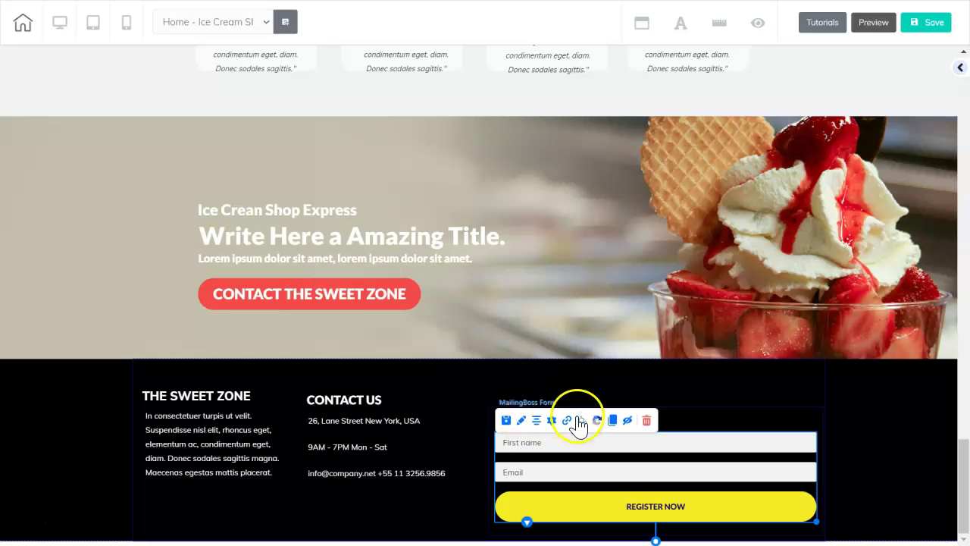
left_click(728, 439)
left_click_drag(728, 439, 729, 440)
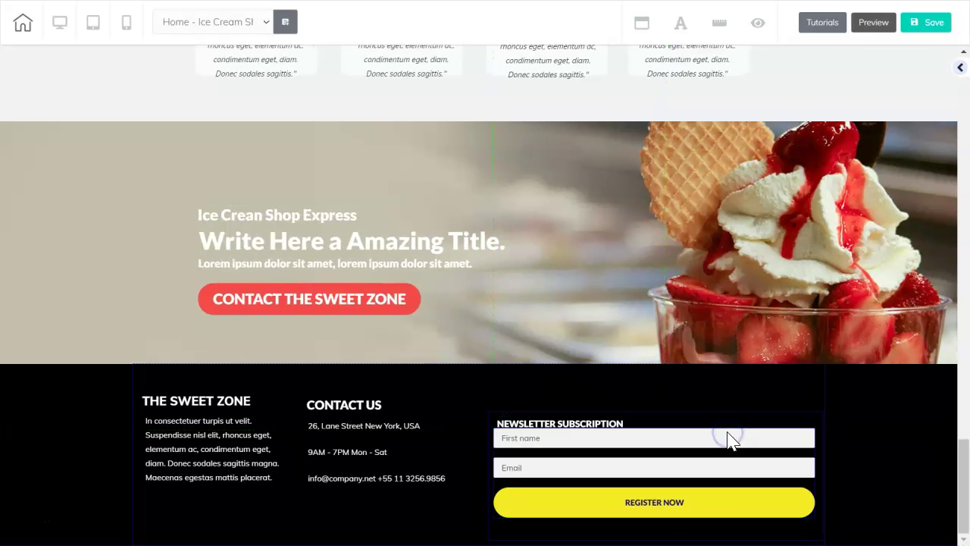
left_click(727, 438)
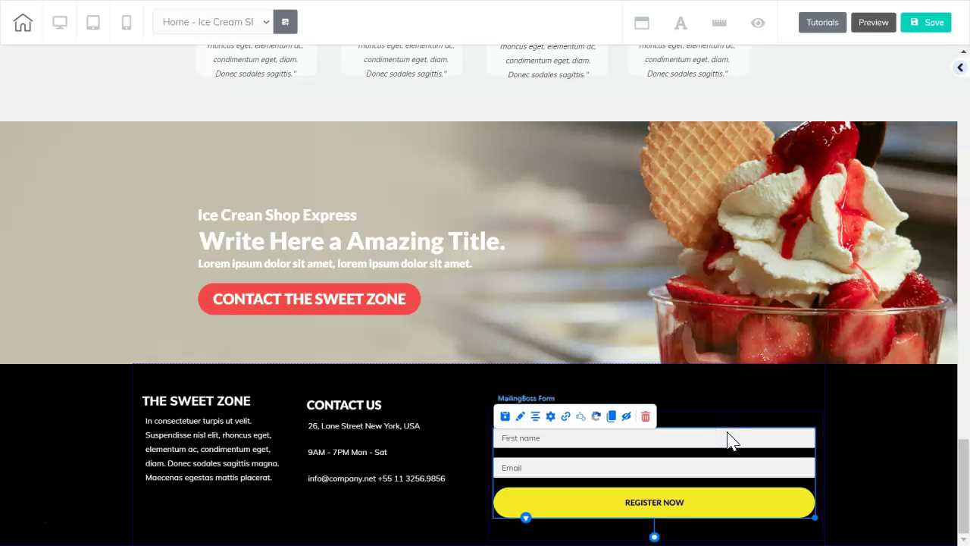
Open the newsletter form's settings and examine its General Settings options for horizontal layout, labels and placeholders.
left_click(520, 416)
left_click_drag(686, 460, 720, 148)
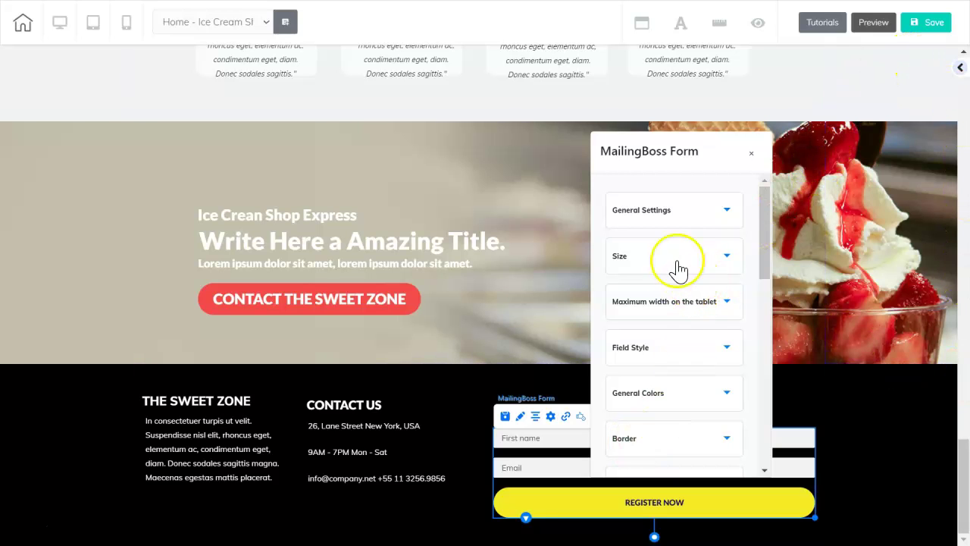
left_click(727, 212)
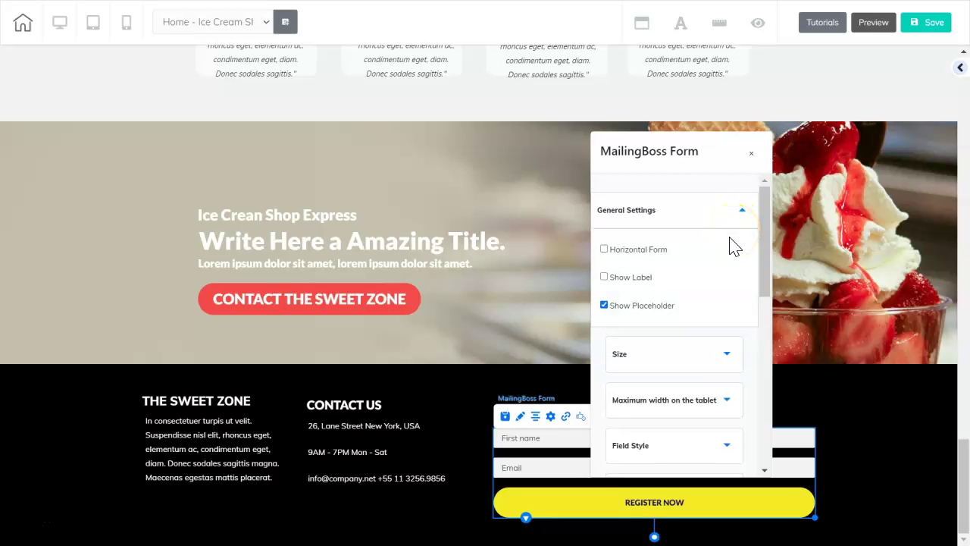
left_click(677, 253)
left_click(661, 277)
left_click(663, 305)
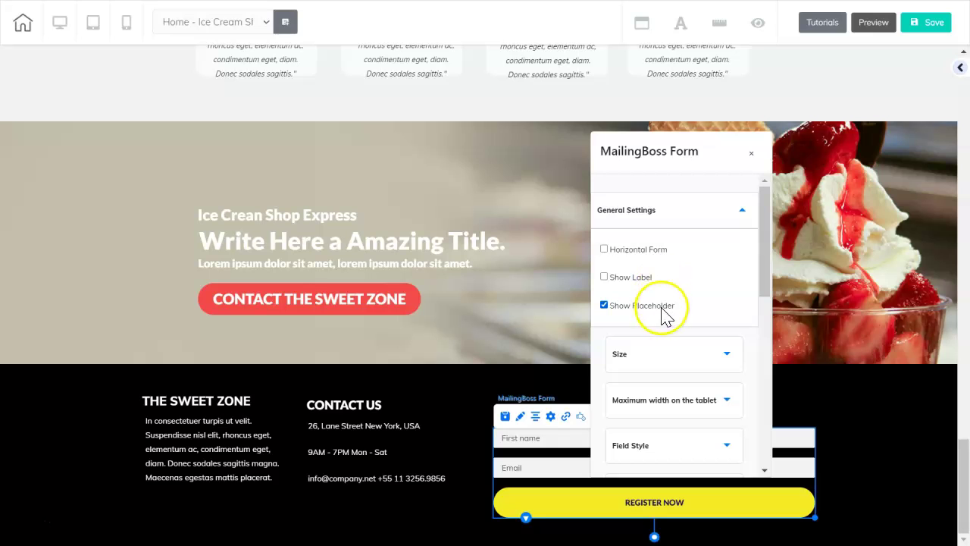
left_click(729, 294)
Look through the newsletter form's Size and Field Style settings and open its General Colors settings.
left_click_drag(763, 282, 762, 345)
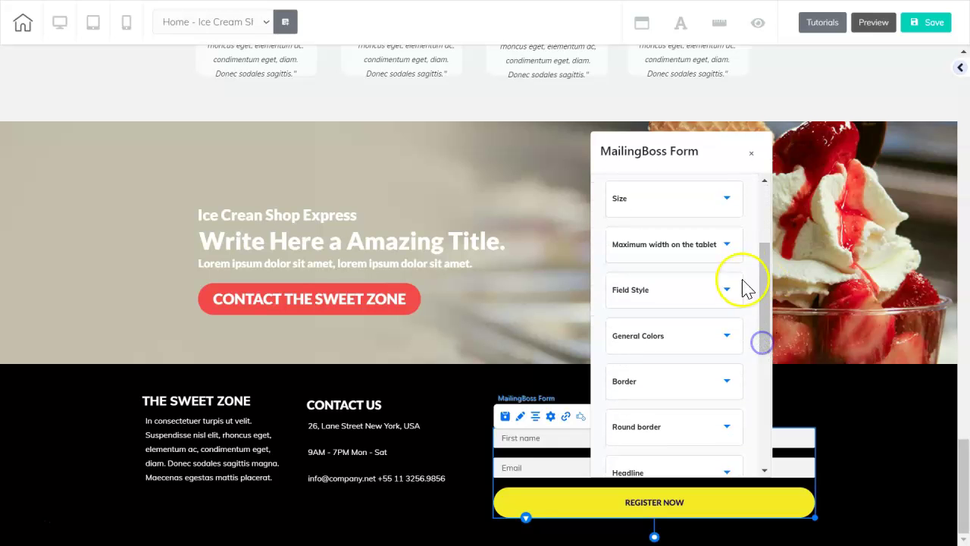
left_click(728, 199)
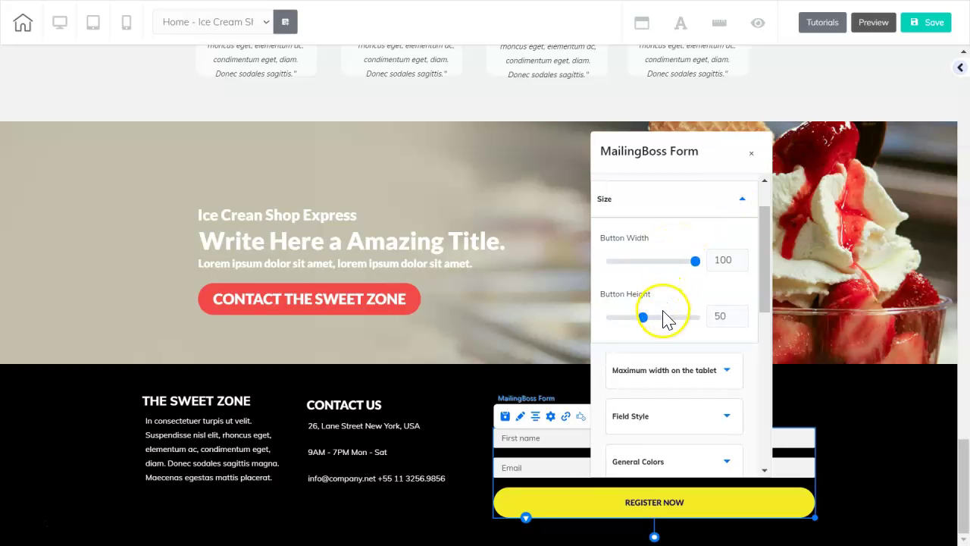
left_click_drag(766, 300, 772, 372)
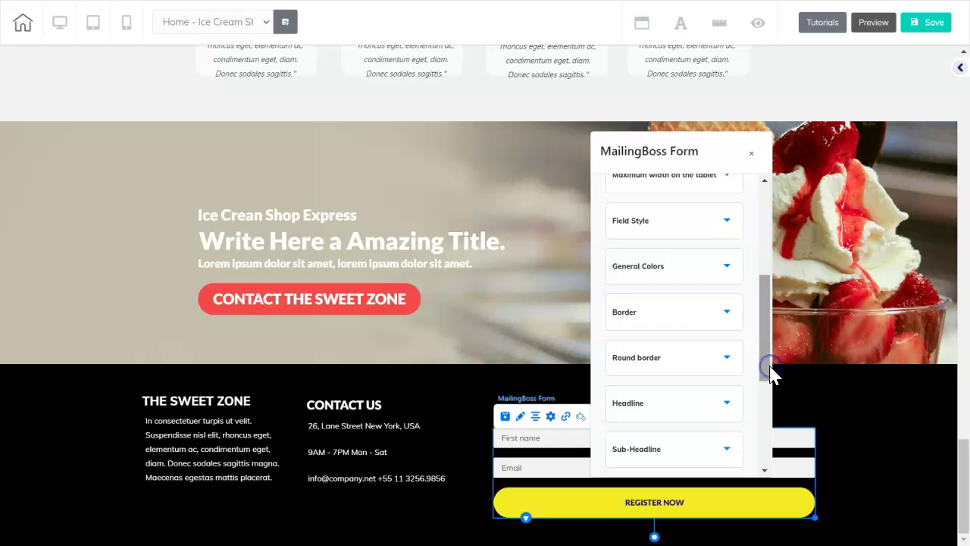
left_click(727, 221)
left_click_drag(764, 303, 762, 417)
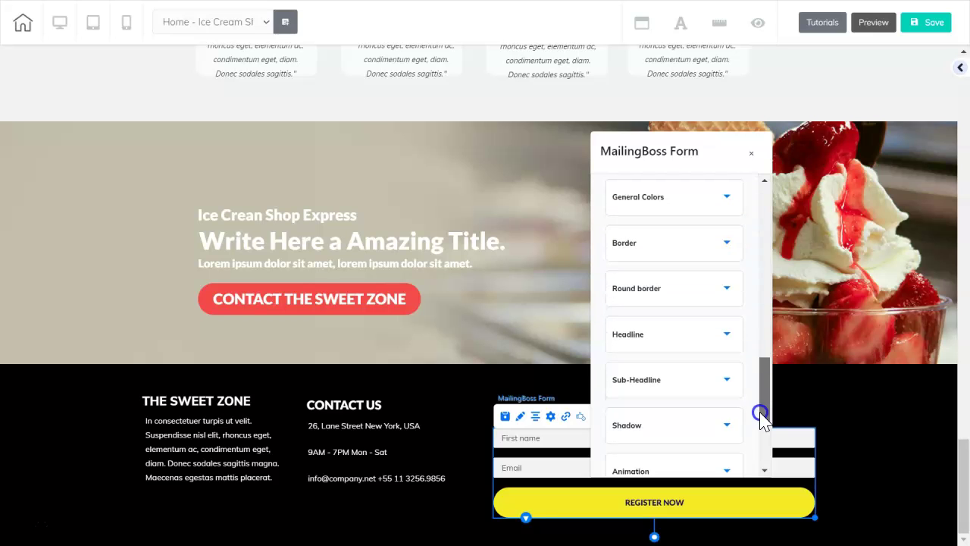
left_click(727, 199)
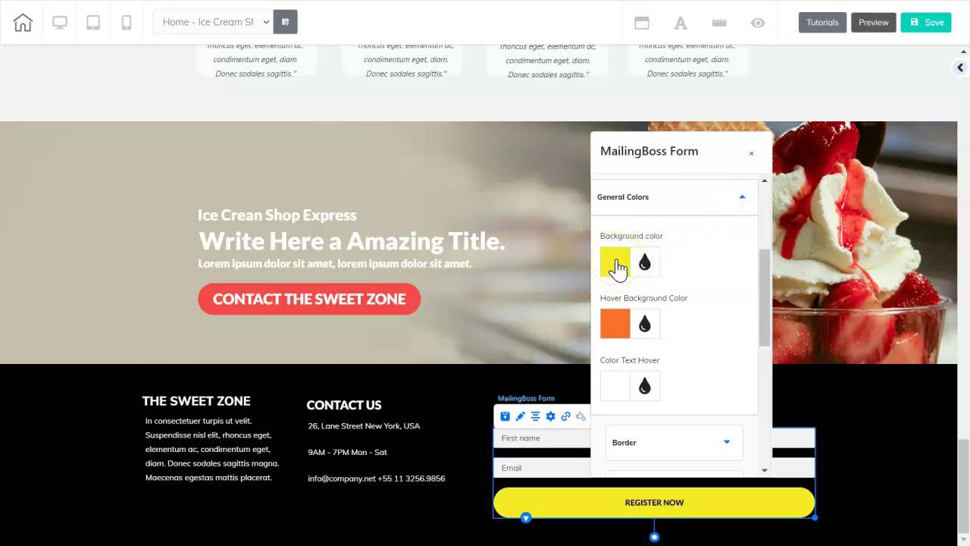
Set the newsletter form button's background color to F24A47 and its hover background color to the lighter F28E8C.
left_click(616, 263)
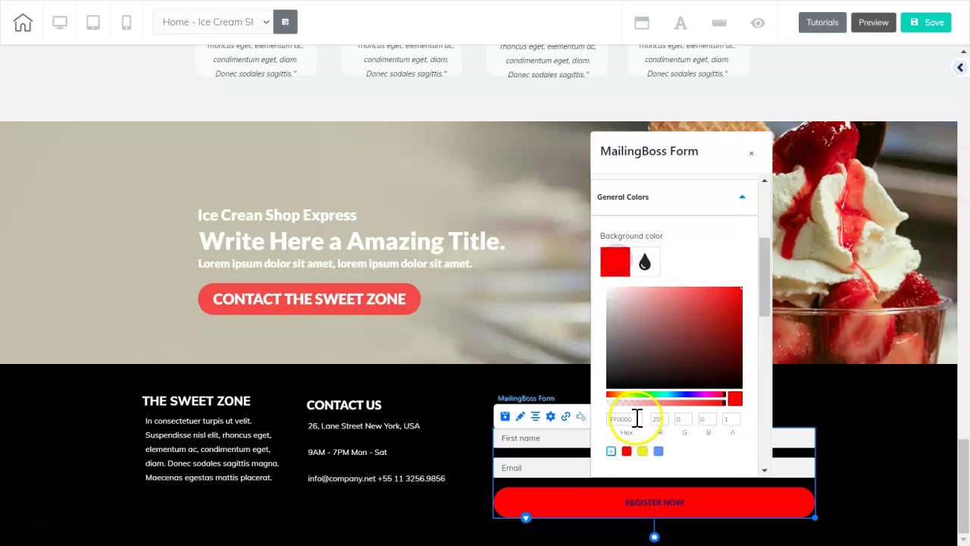
left_click(612, 418)
double_click(614, 418)
right_click(614, 418)
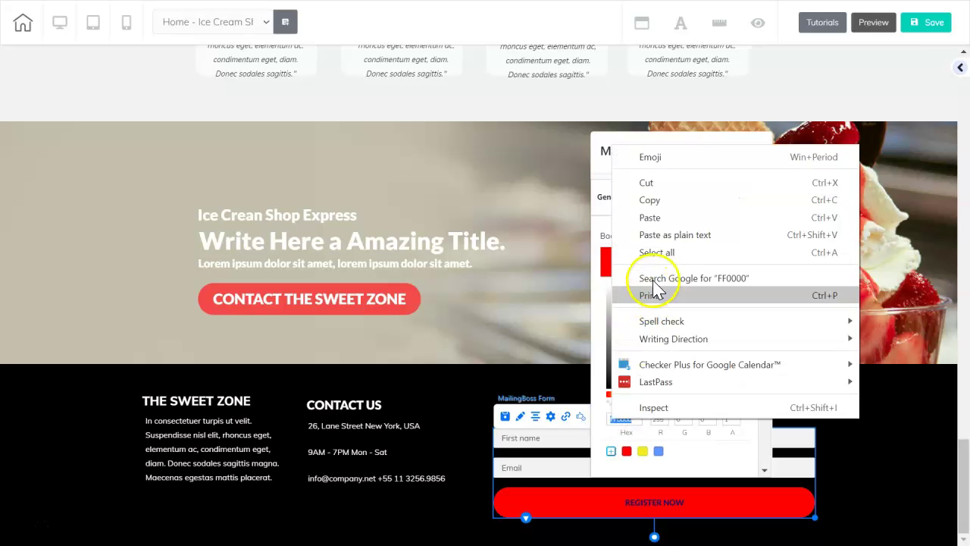
left_click(660, 220)
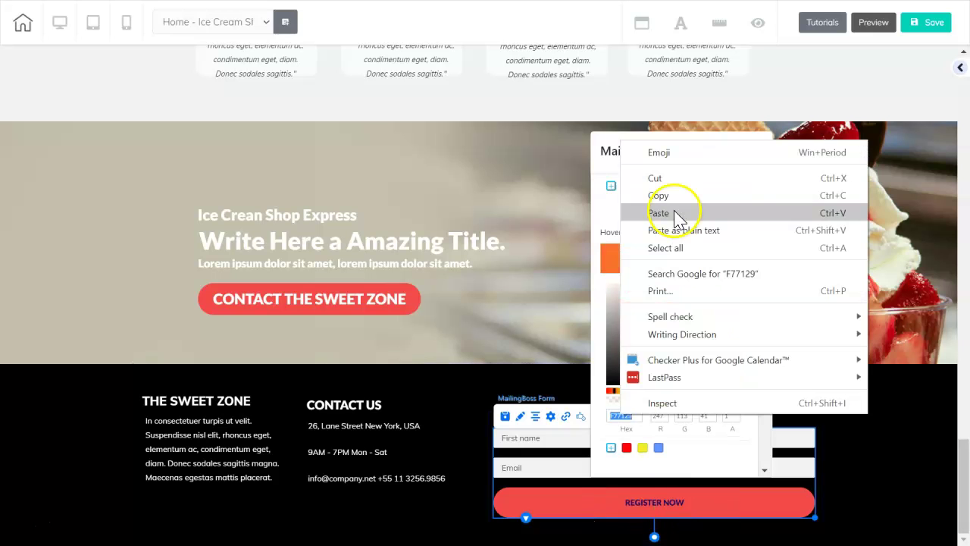
left_click(675, 216)
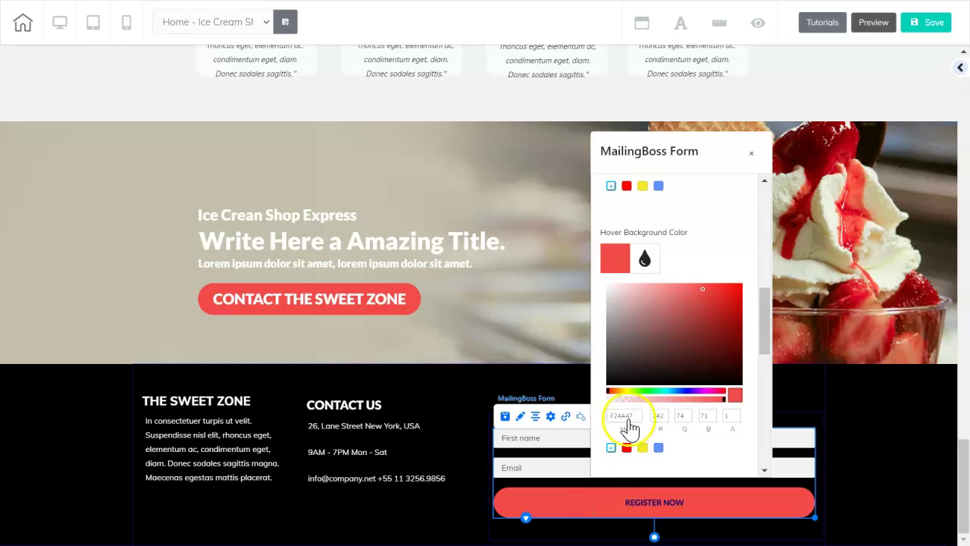
left_click_drag(702, 290, 665, 292)
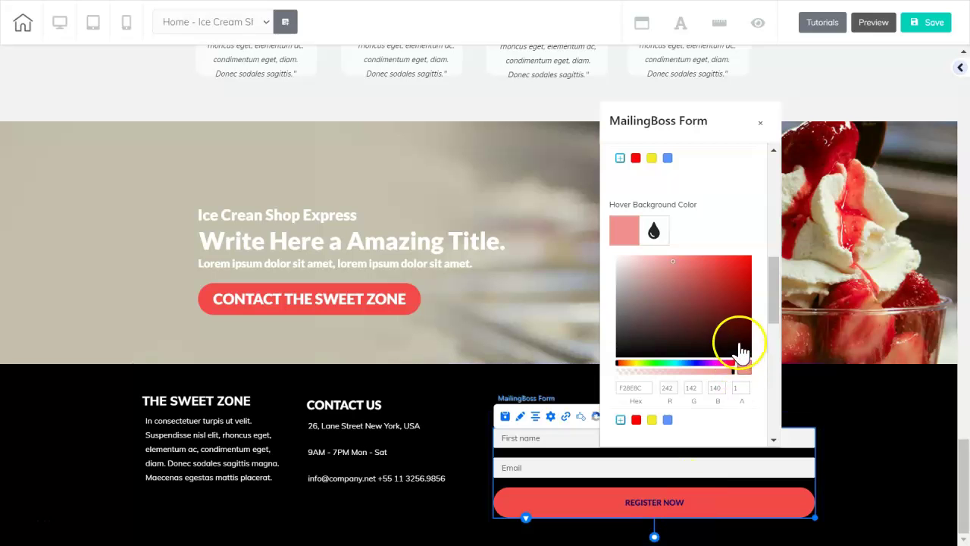
Change the REGISTER NOW button's headline text color to white and collapse the open settings section.
left_click_drag(776, 300, 768, 429)
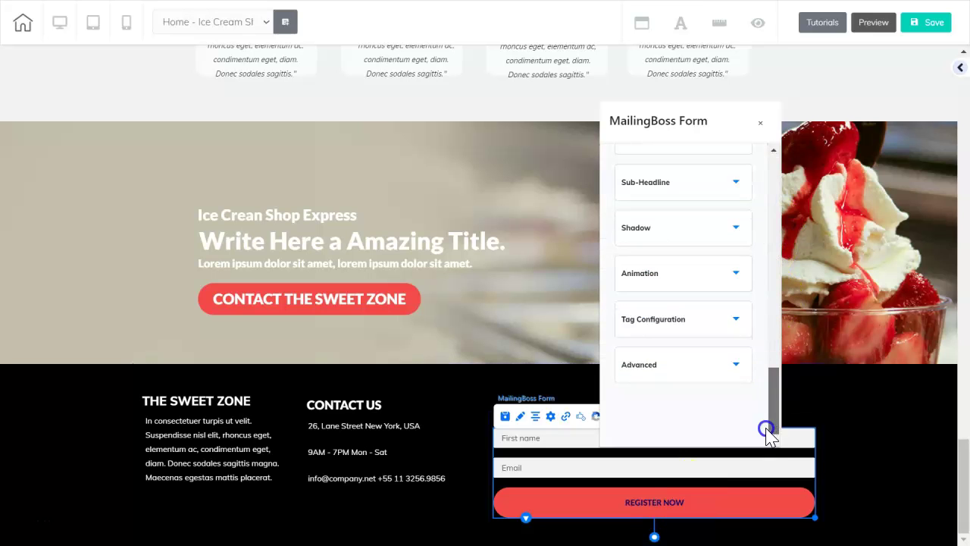
scroll(751, 288, "up", 2)
left_click(736, 238)
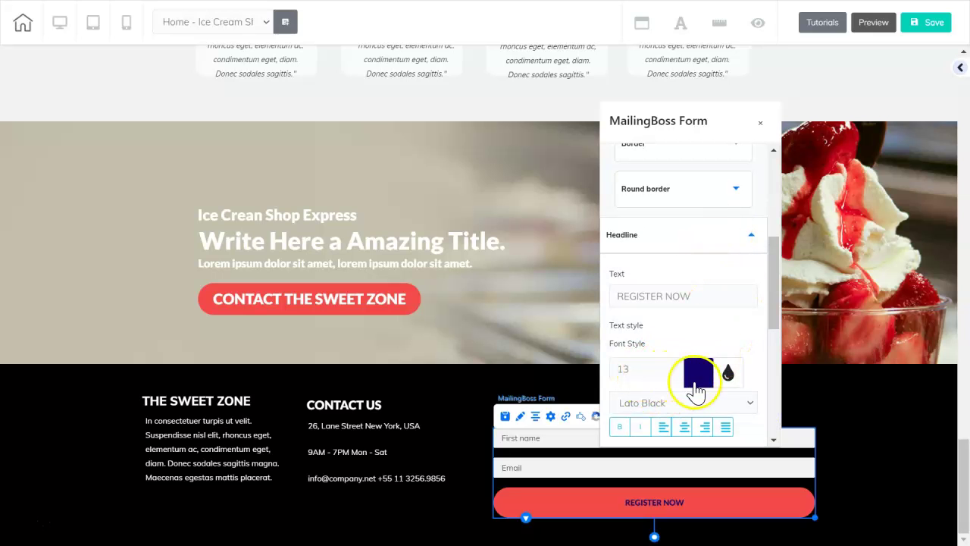
left_click(700, 379)
left_click(736, 184)
left_click(736, 182)
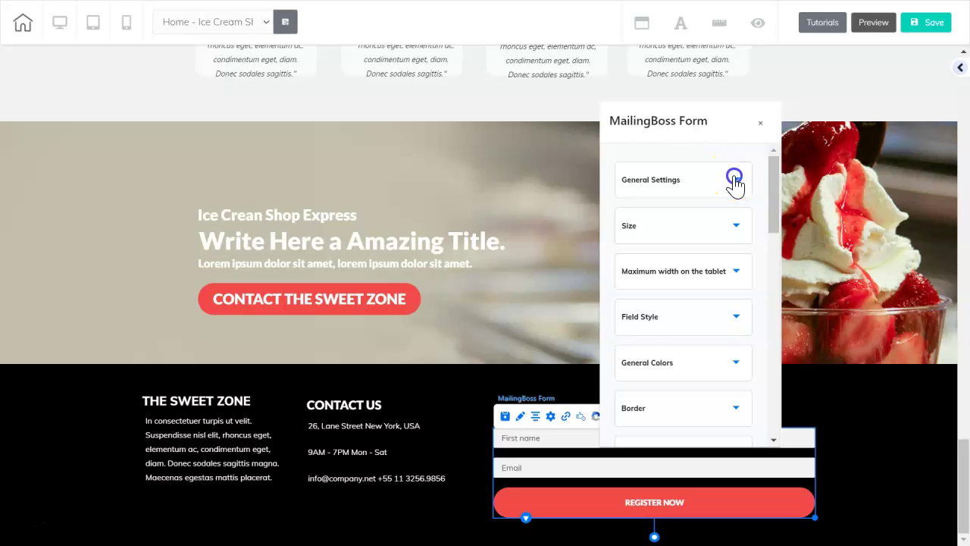
Check the Color Text Hover setting in the newsletter form's General Colors, then close the settings and deselect the form.
left_click_drag(771, 270, 772, 341)
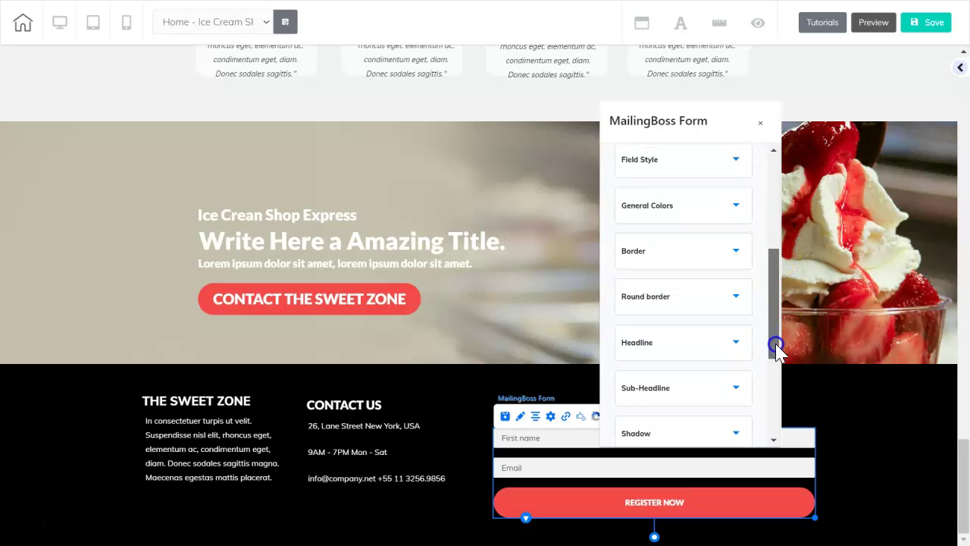
left_click(735, 213)
left_click_drag(771, 247, 767, 363)
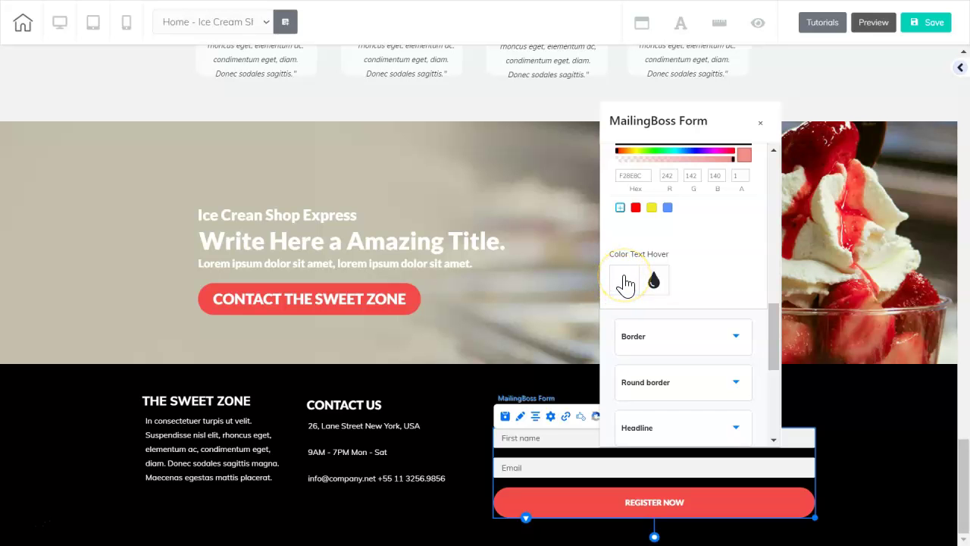
left_click(662, 513)
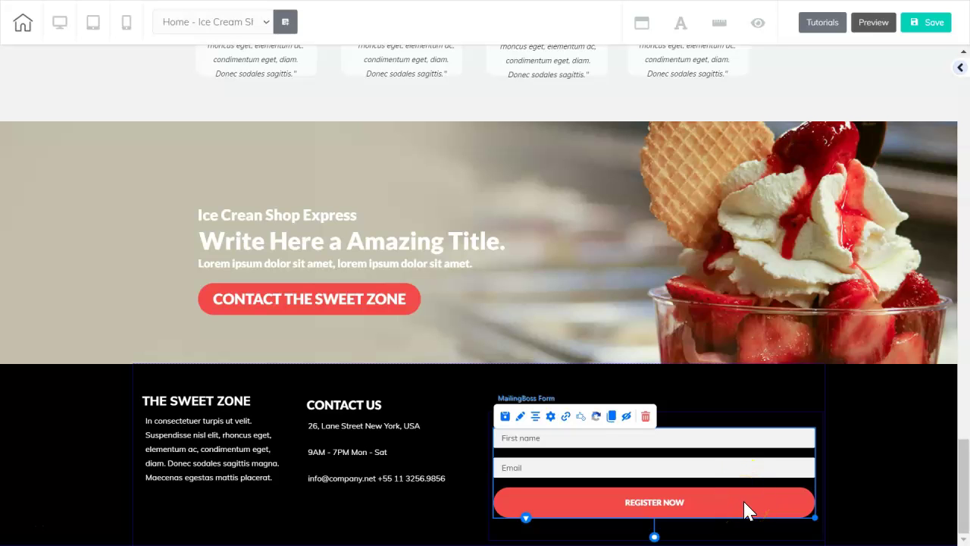
left_click(754, 467)
left_click(814, 455)
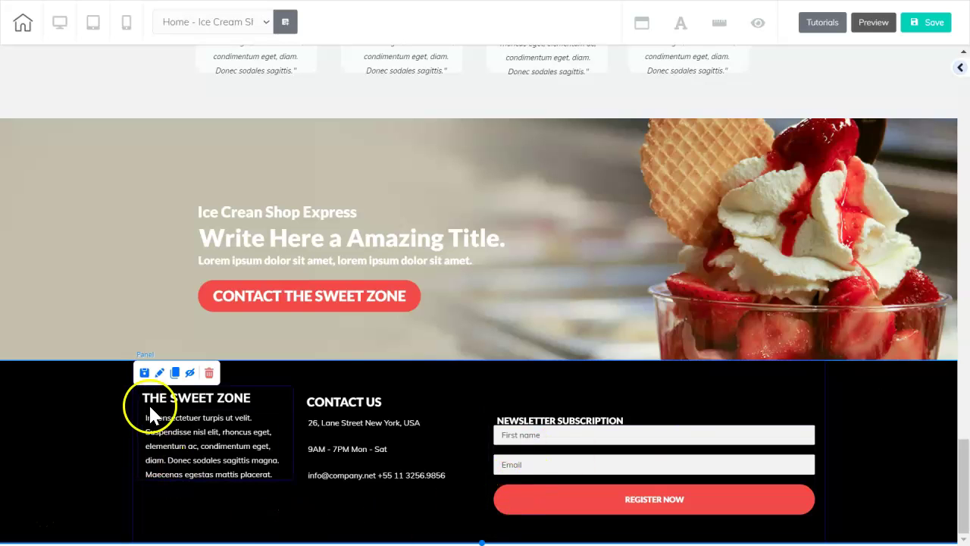
Review the home page from the footer up to the Sweet Zone header and save the page.
scroll(874, 411, "up", 10)
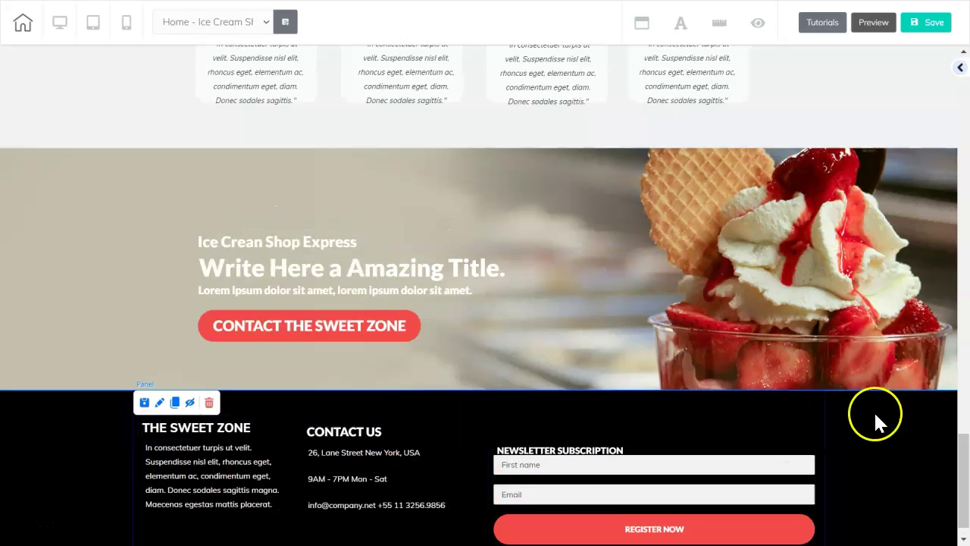
scroll(877, 416, "up", 8)
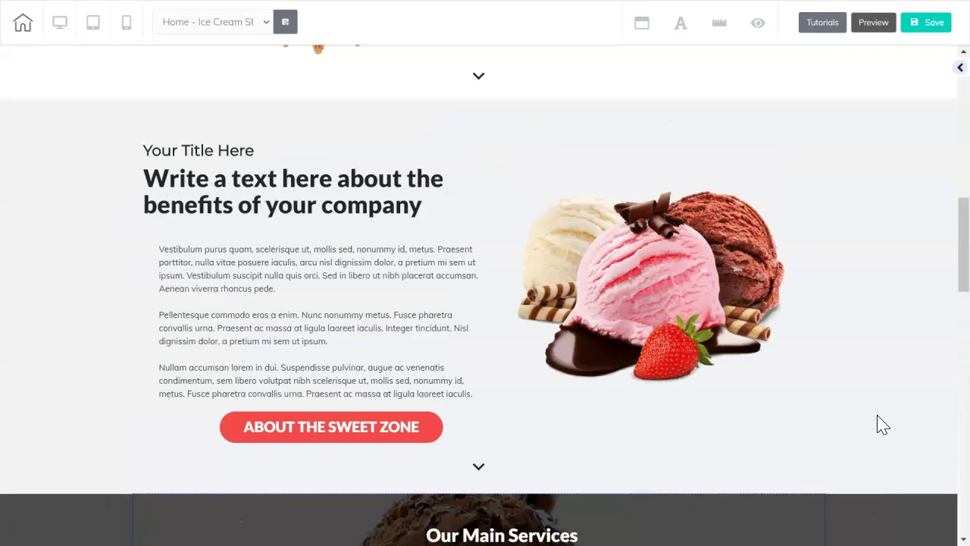
scroll(881, 424, "up", 6)
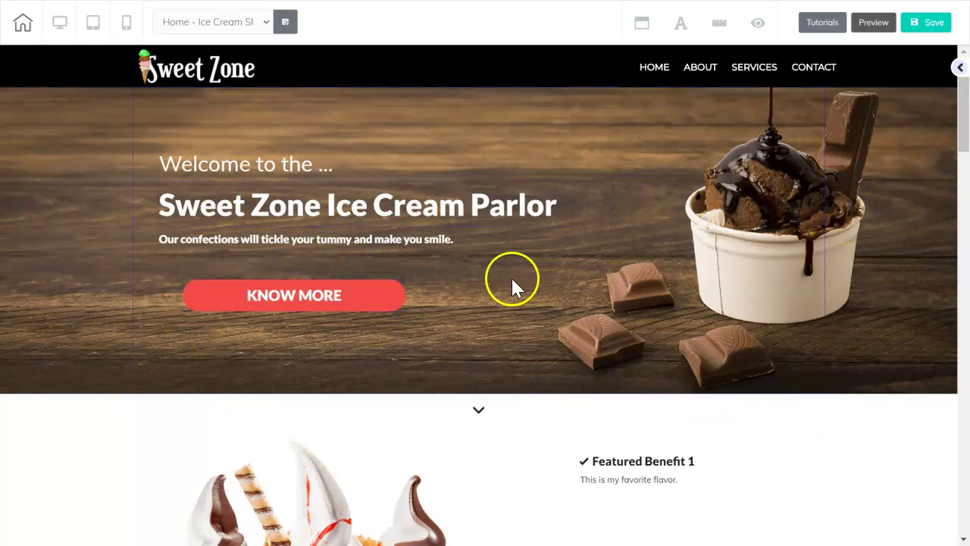
scroll(511, 279, "down", 2)
scroll(513, 280, "down", 1)
scroll(513, 280, "up", 4)
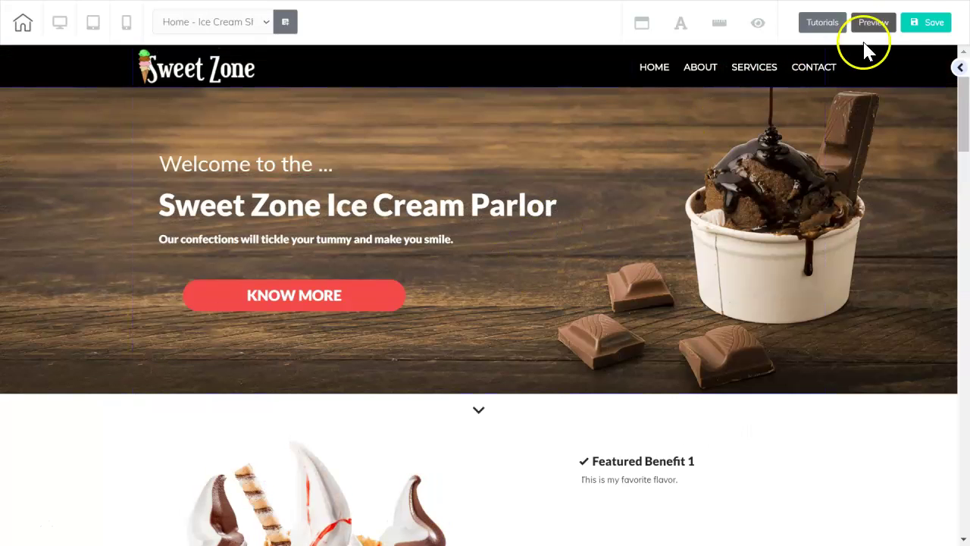
left_click(917, 29)
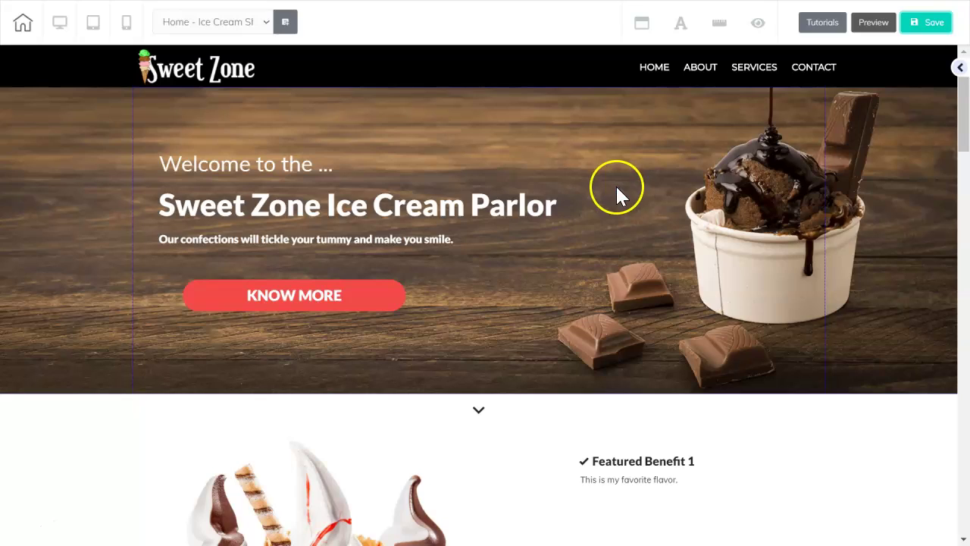